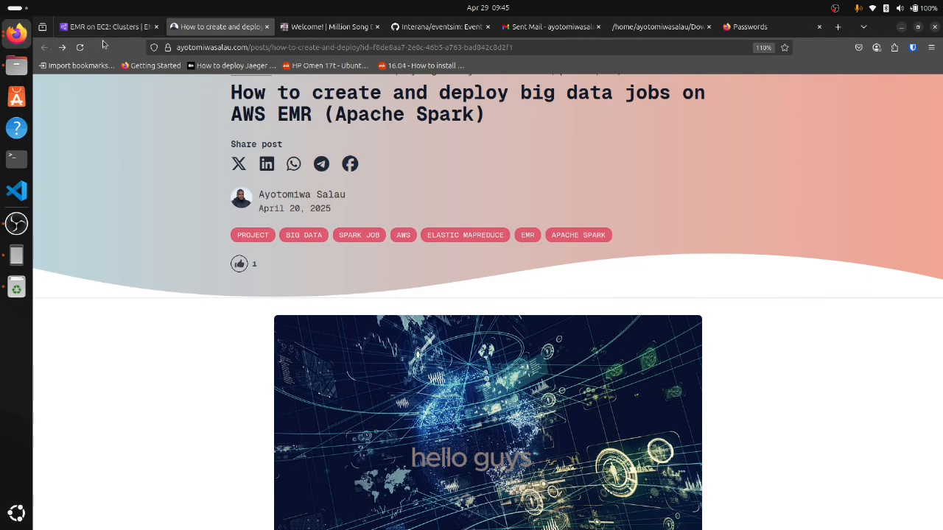
Read the AWS EMR article's introduction, project goal, tools and list of steps involved
scroll(414, 187, "up", 2)
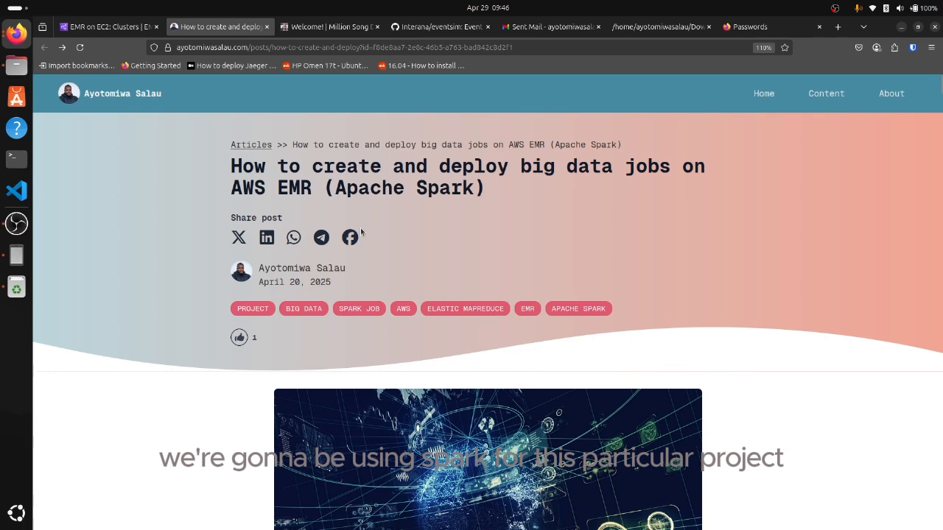
scroll(361, 233, "down", 5)
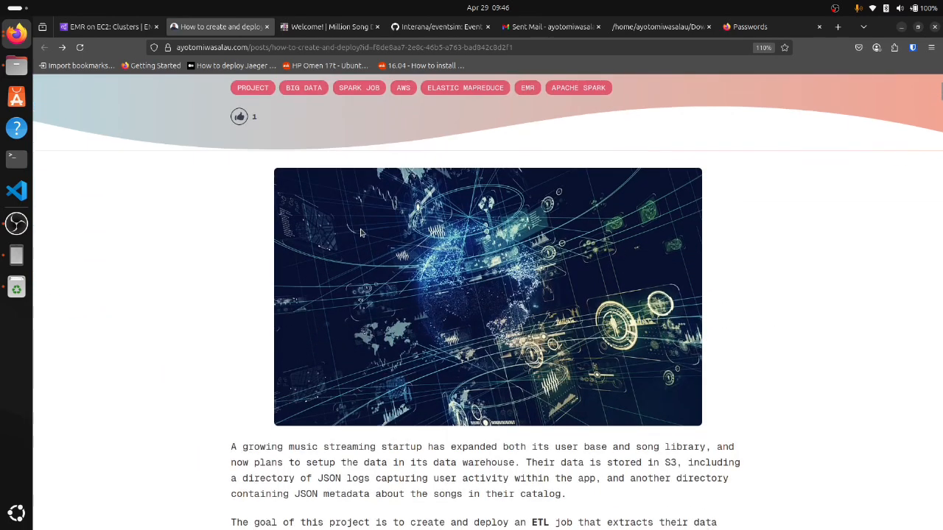
scroll(362, 233, "down", 2)
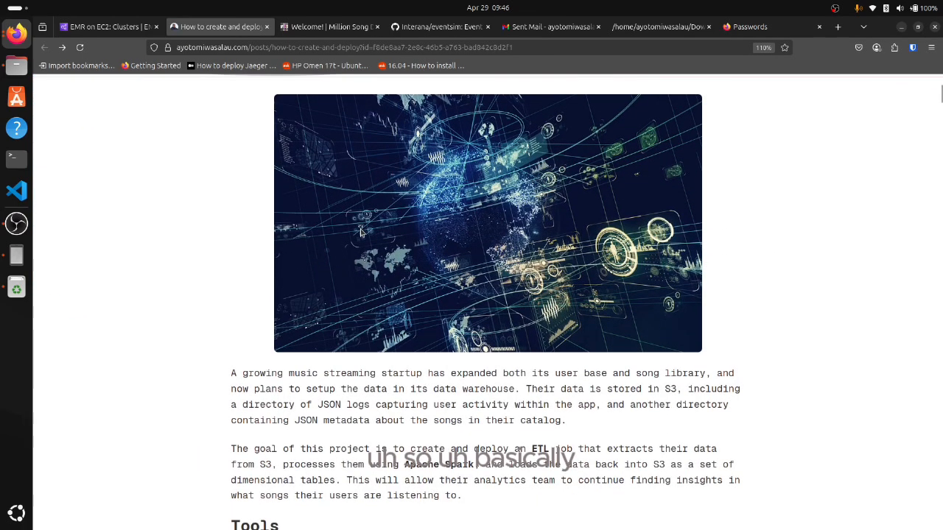
scroll(361, 233, "down", 4)
scroll(361, 233, "up", 2)
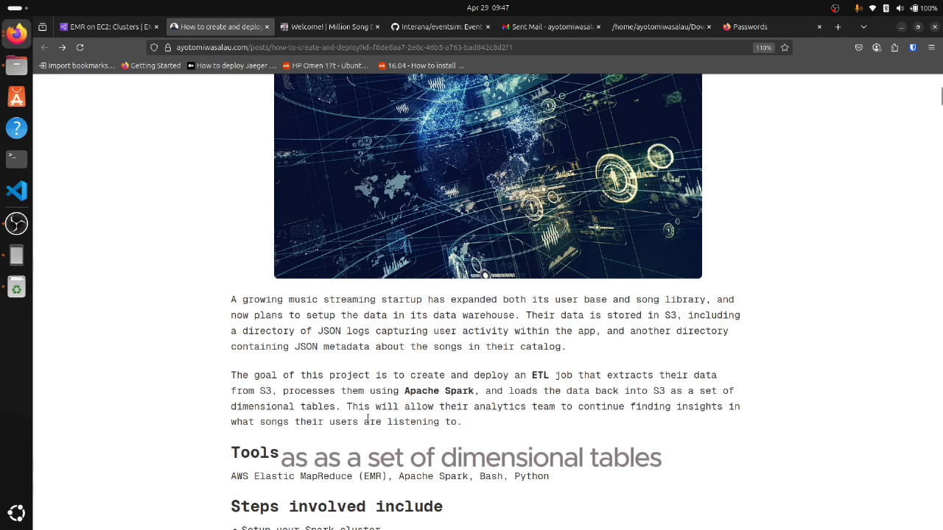
scroll(424, 418, "down", 3)
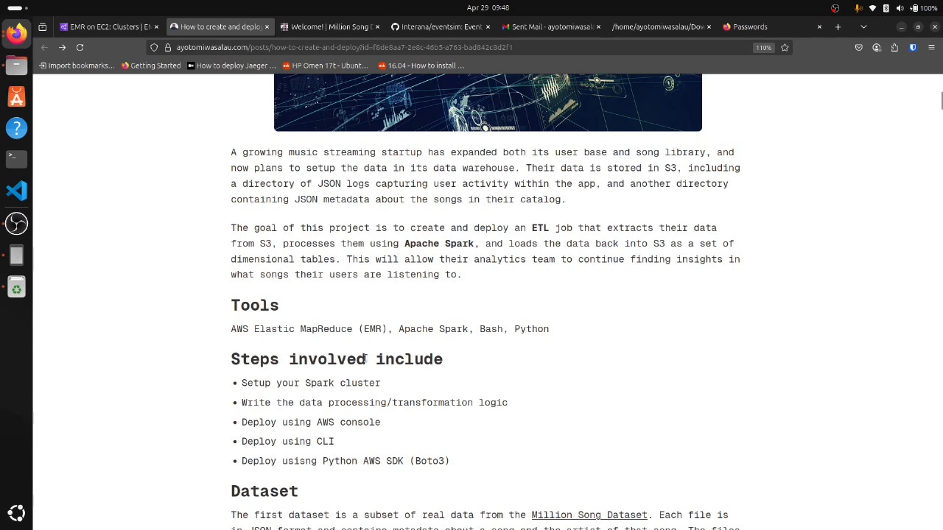
scroll(366, 357, "down", 2)
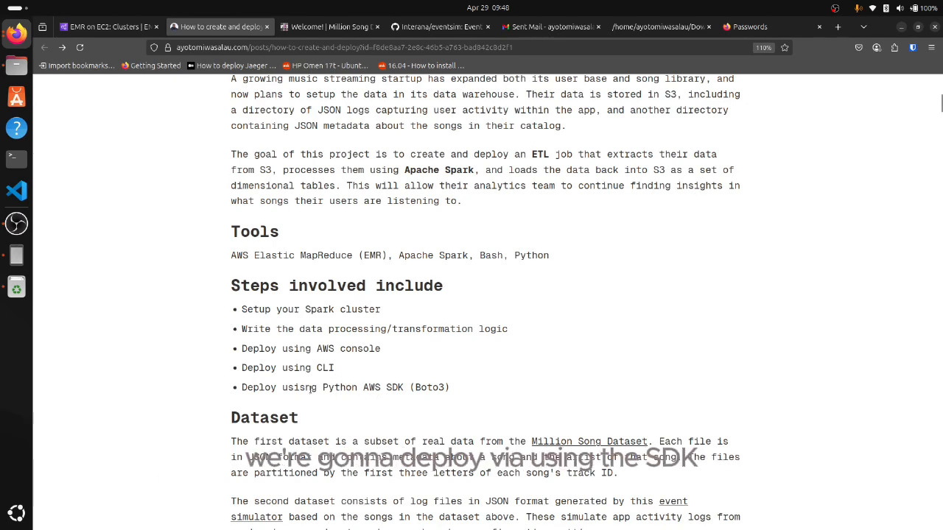
Examine the article's Dataset section and the welcome description on the Million Song Dataset site
scroll(369, 371, "down", 2)
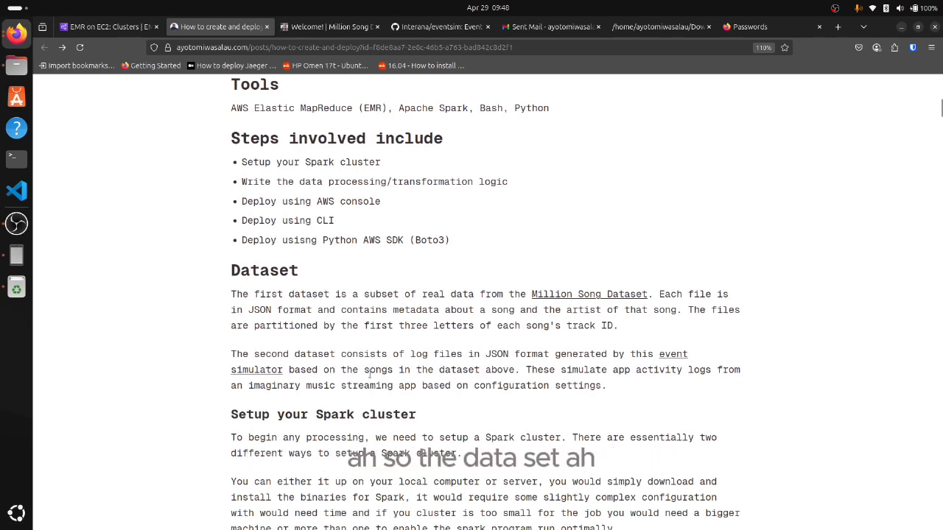
scroll(366, 370, "down", 2)
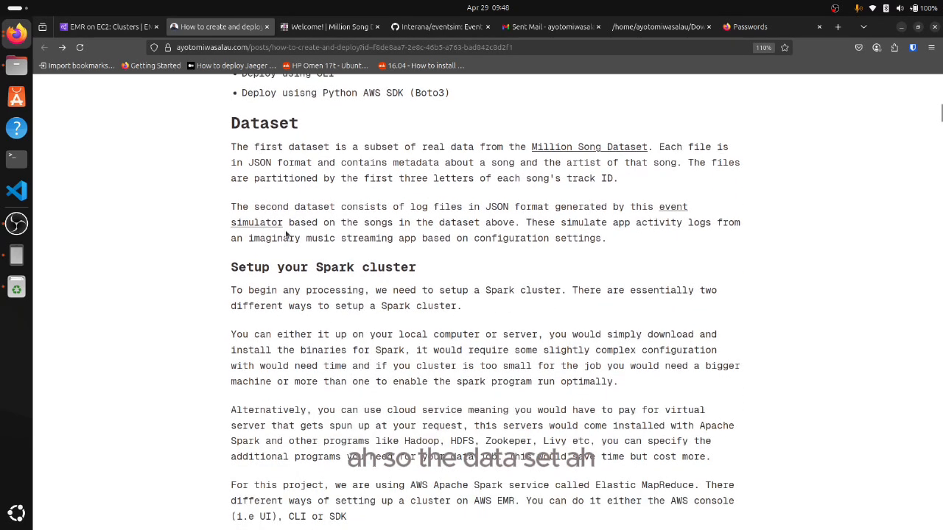
scroll(289, 234, "up", 1)
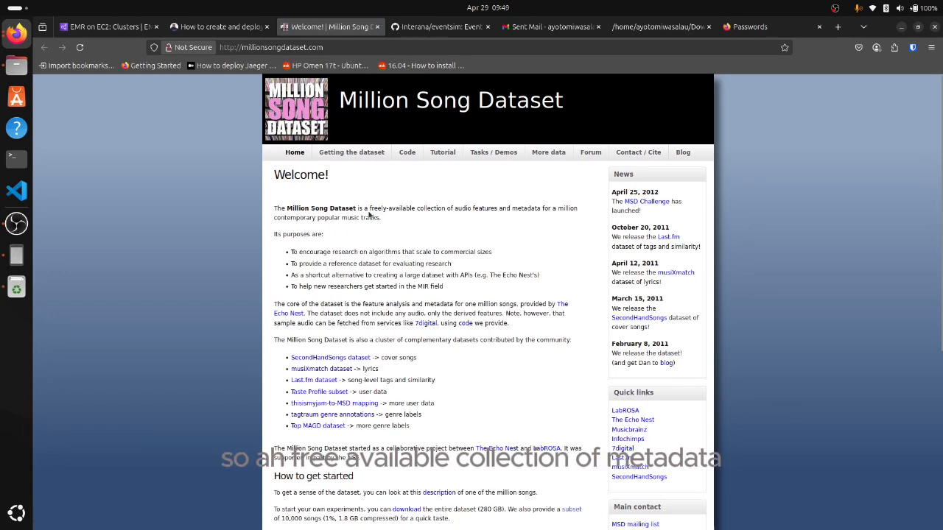
left_click_drag(392, 209, 549, 219)
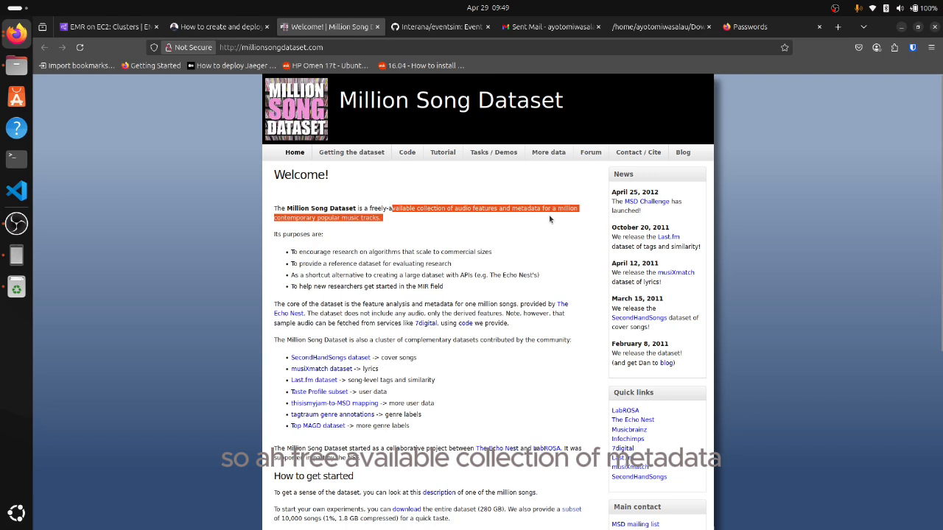
Examine the Interana/eventsim README on GitHub, covering its purpose, configuration parameters and the commands for building the executable
left_click(451, 29)
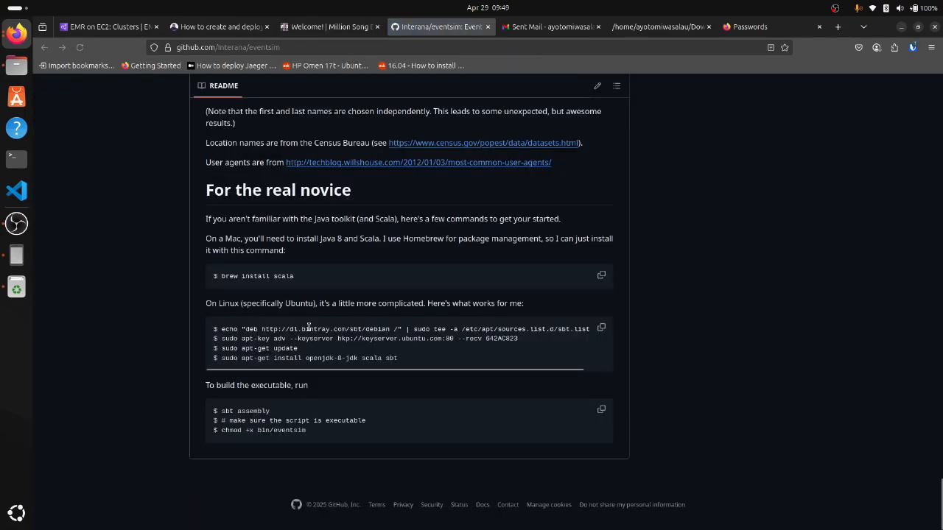
scroll(309, 328, "up", 15)
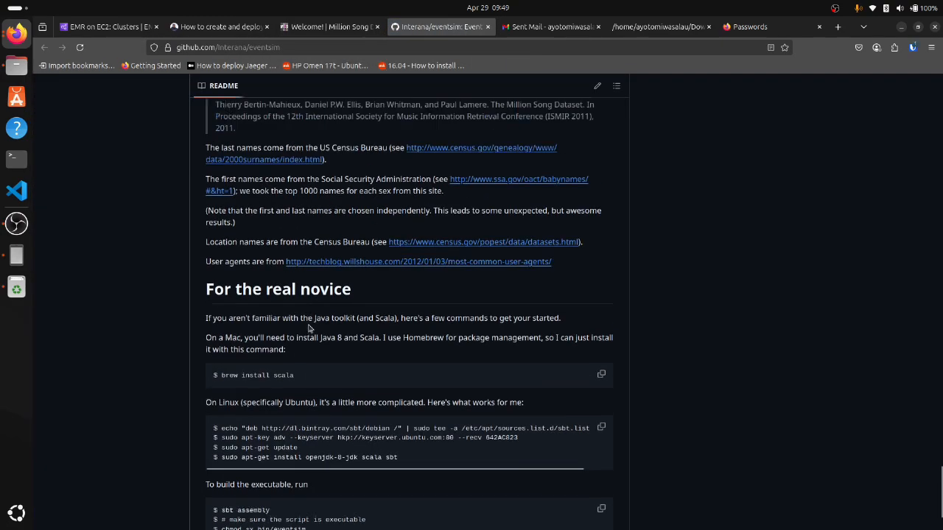
scroll(300, 316, "up", 20)
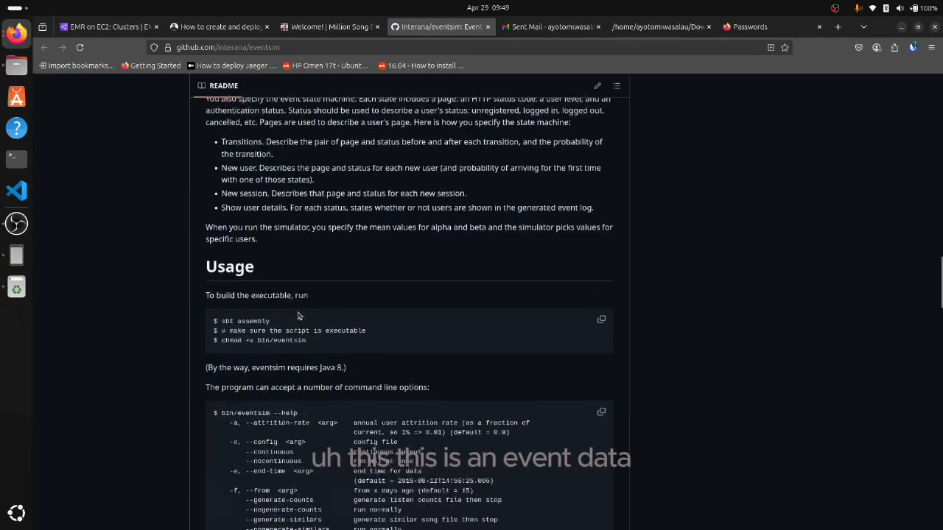
scroll(298, 313, "up", 10)
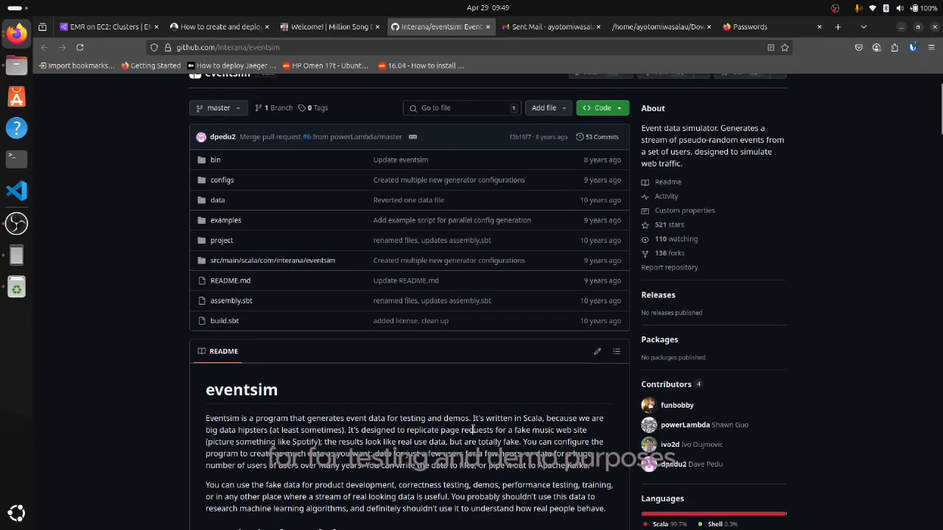
left_click_drag(396, 418, 497, 418)
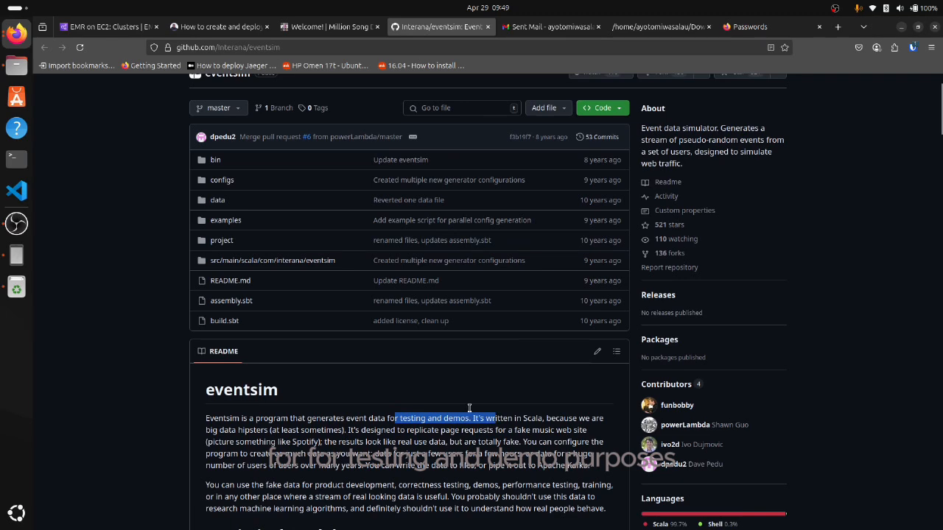
scroll(436, 377, "down", 5)
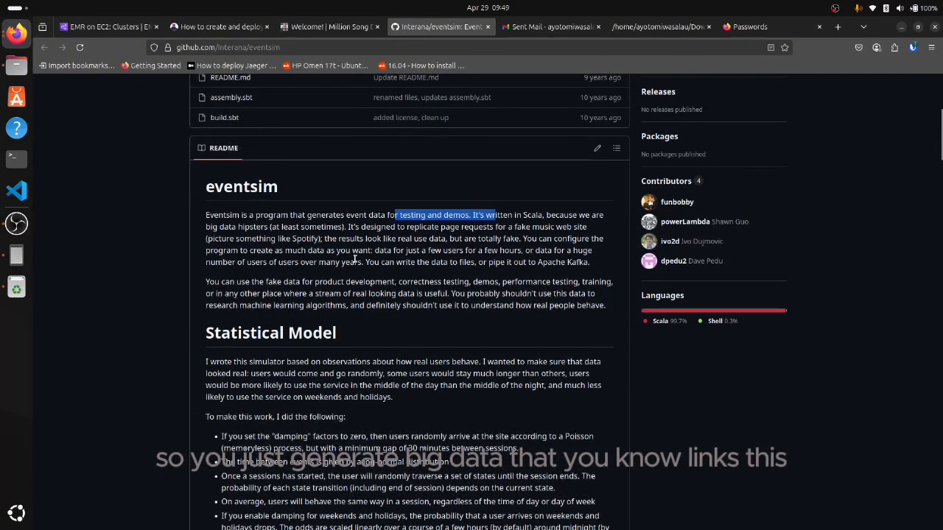
mouse_move(328, 31)
scroll(221, 335, "down", 4)
scroll(249, 340, "down", 20)
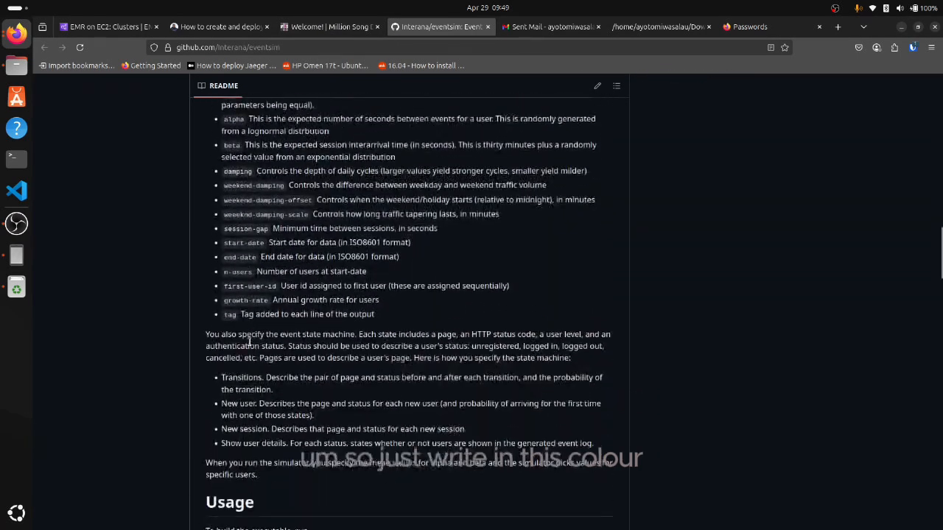
scroll(250, 341, "down", 20)
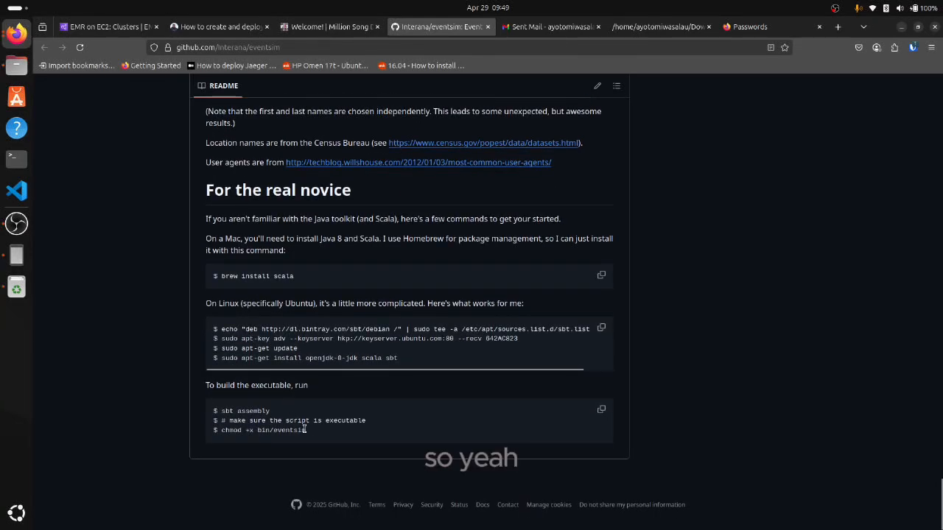
left_click_drag(306, 431, 215, 411)
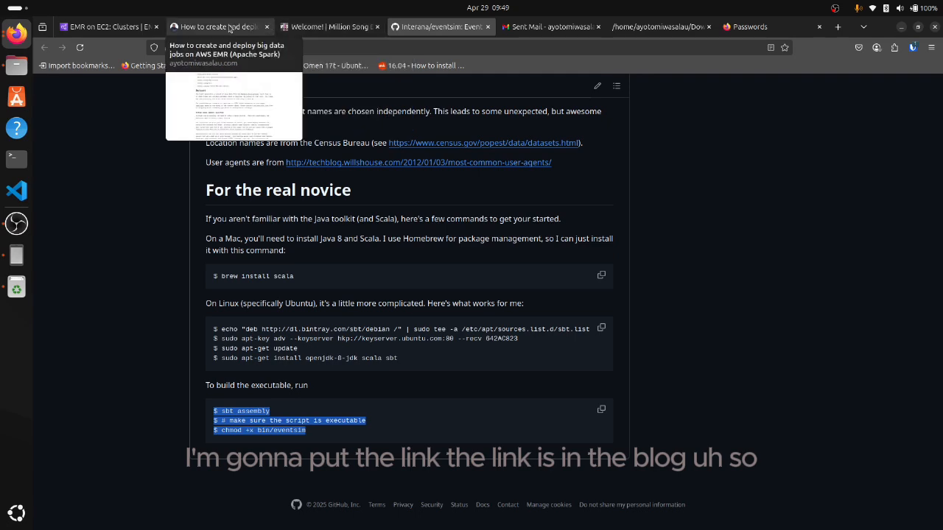
Revisit the Million Song Dataset page and return to the beginning of the AWS EMR article
left_click(330, 28)
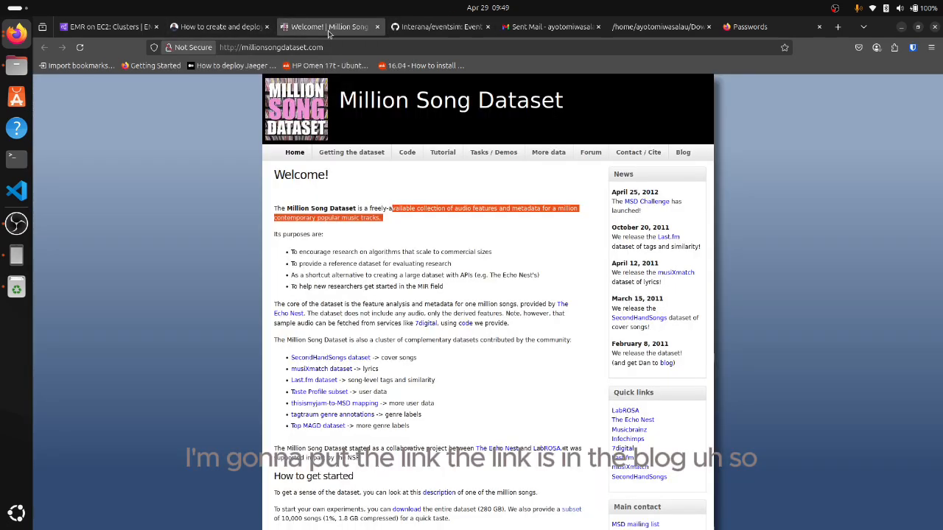
left_click(235, 27)
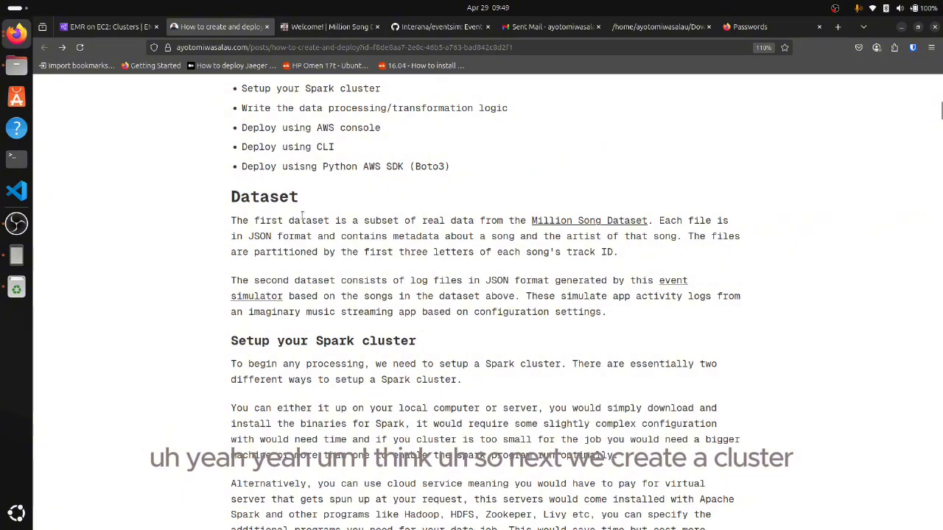
scroll(235, 225, "up", 10)
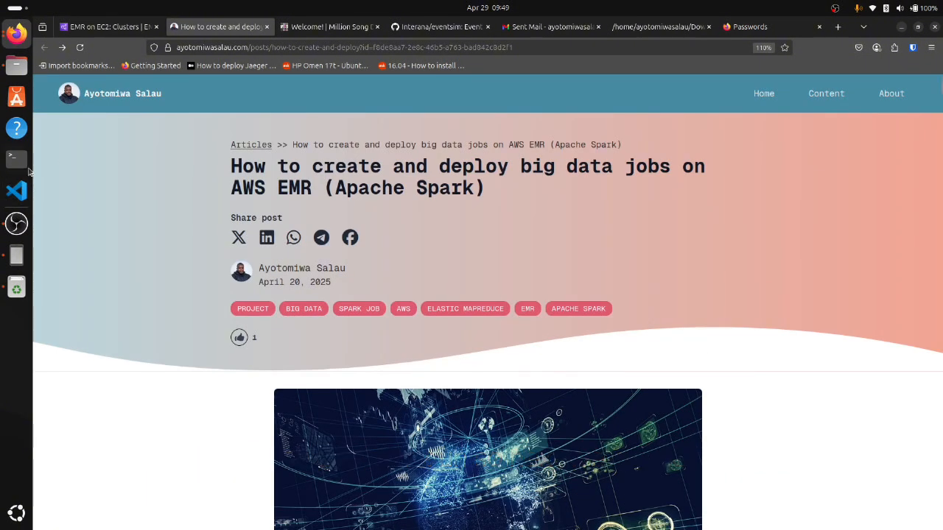
left_click(17, 223)
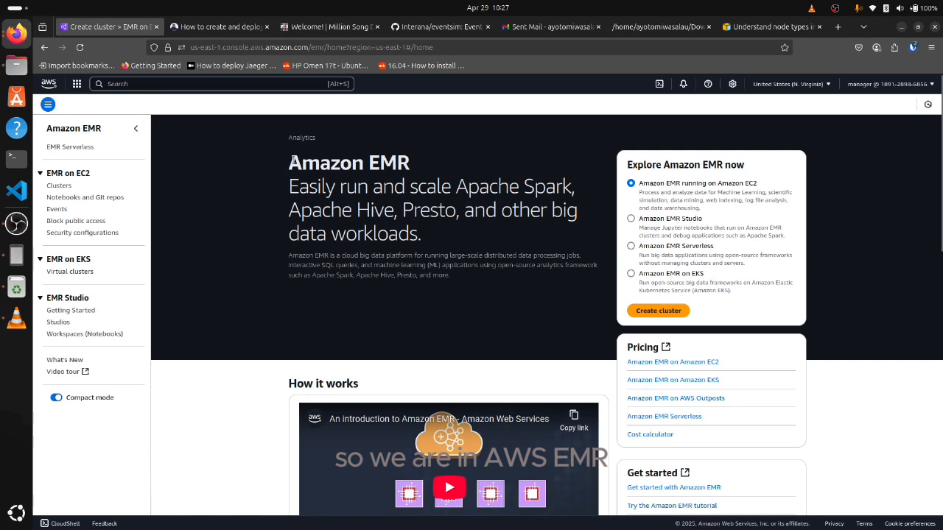
Open the EMR on EC2 clusters list in Amazon EMR and start creating a new cluster
left_click_drag(383, 188, 472, 231)
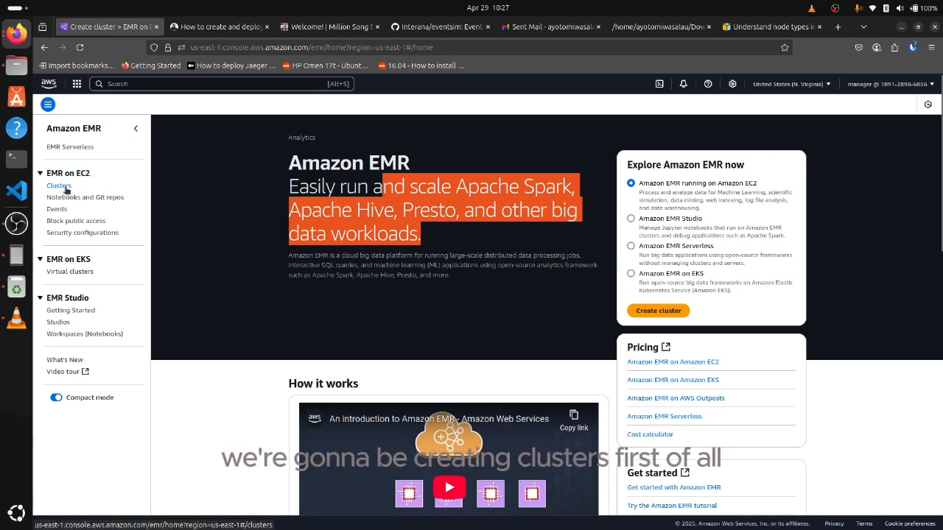
left_click_drag(64, 189, 67, 192)
left_click(65, 189)
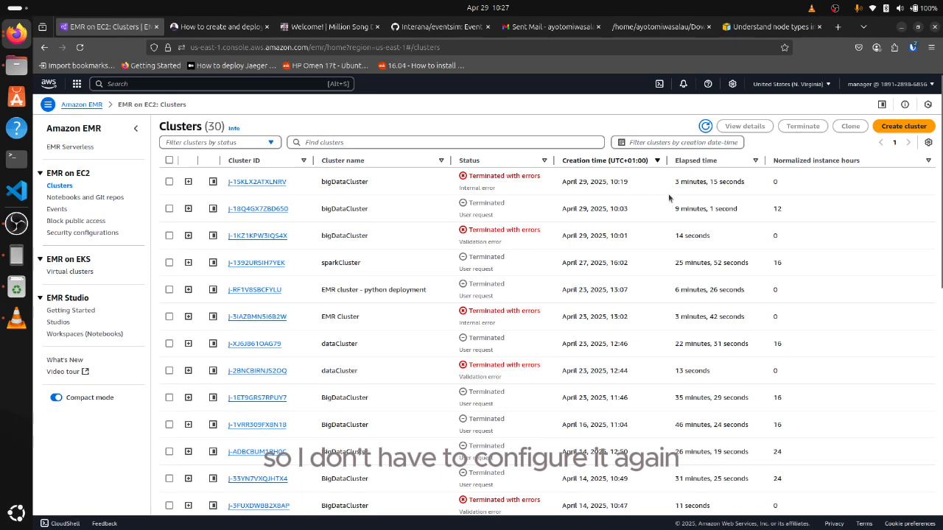
left_click(906, 128)
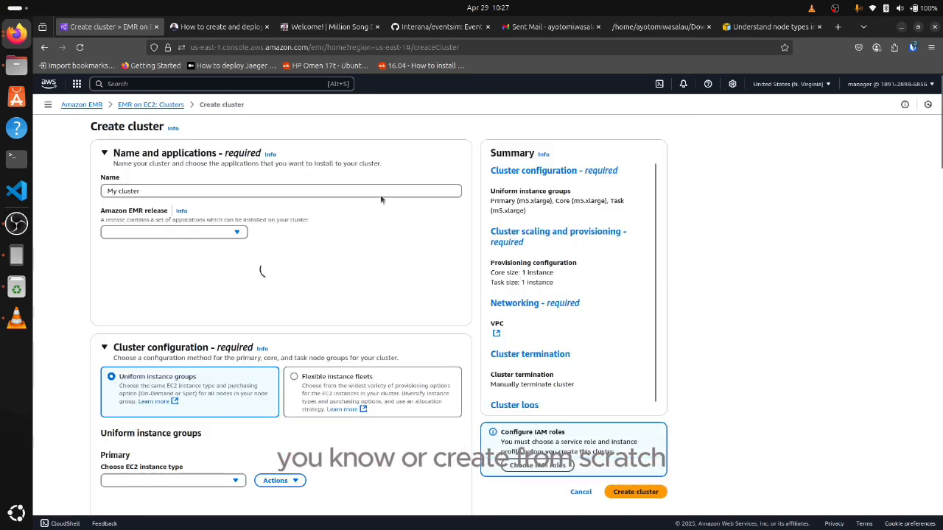
Name the new cluster dataCluster
triple_click(270, 189)
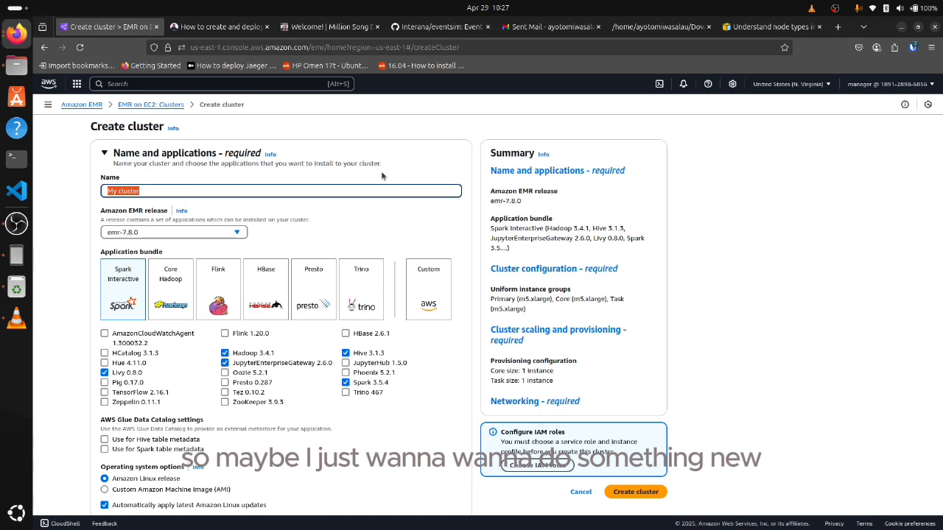
type("dataC")
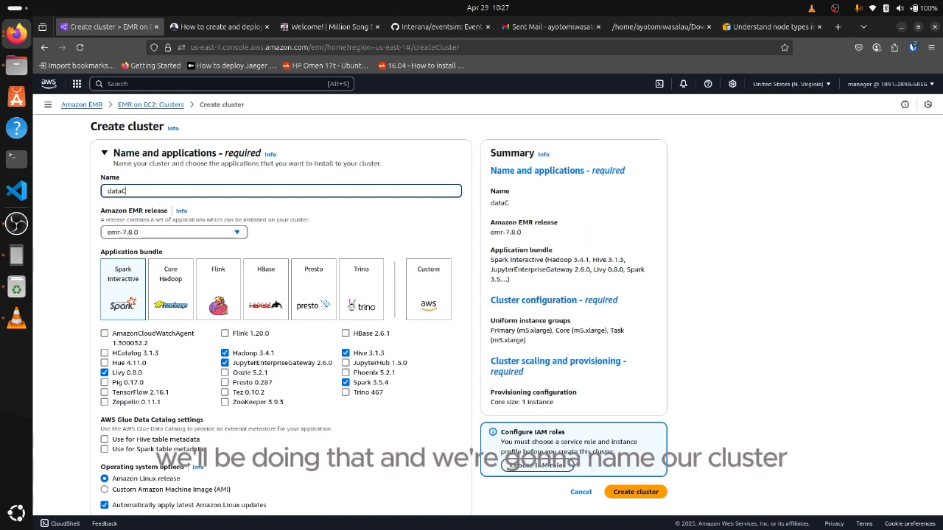
type("luster")
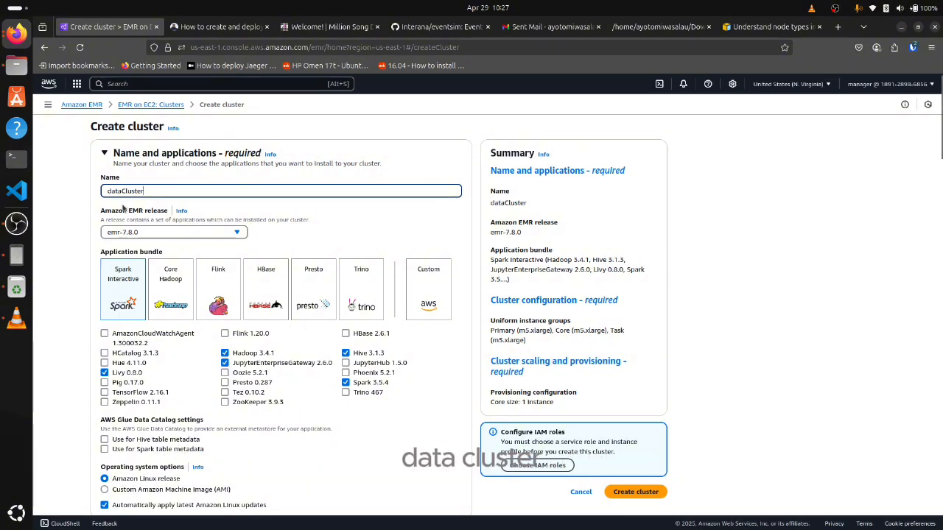
Review the available Amazon EMR releases for the cluster
left_click(133, 235)
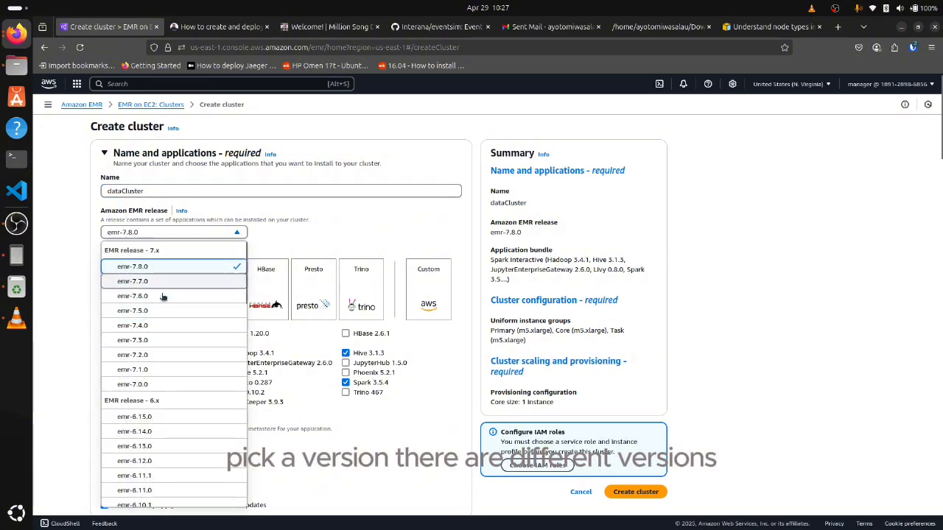
scroll(163, 296, "down", 3)
scroll(168, 321, "up", 3)
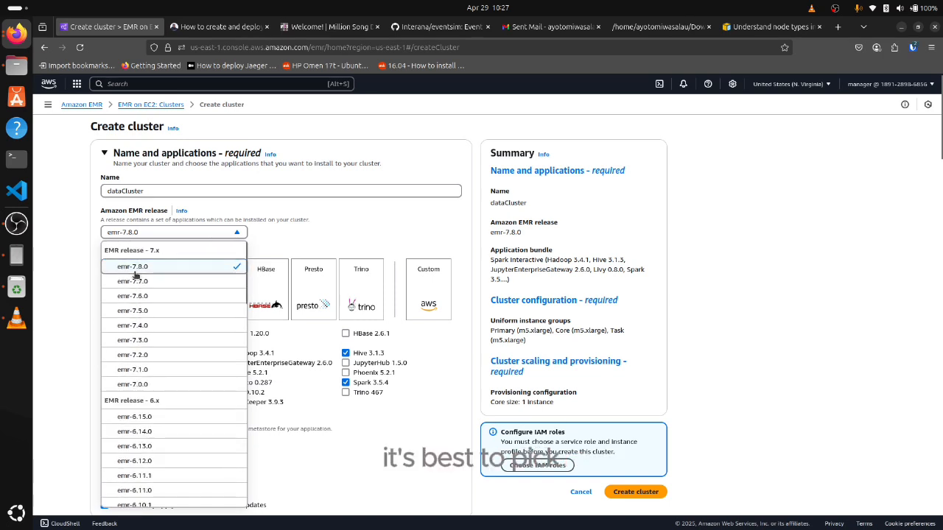
left_click(330, 235)
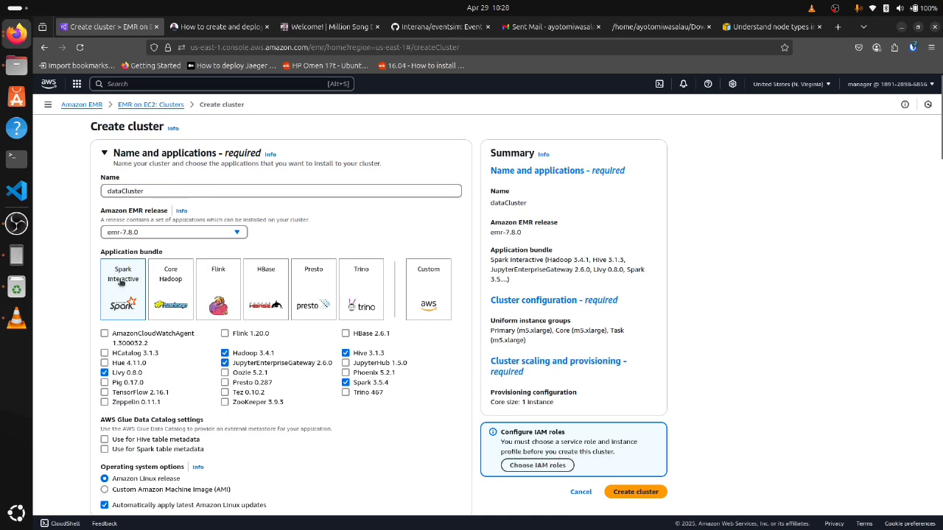
Try the HBase, Flink, Core Hadoop and Presto application bundles before reselecting Spark Interactive
left_click(266, 286)
left_click(217, 287)
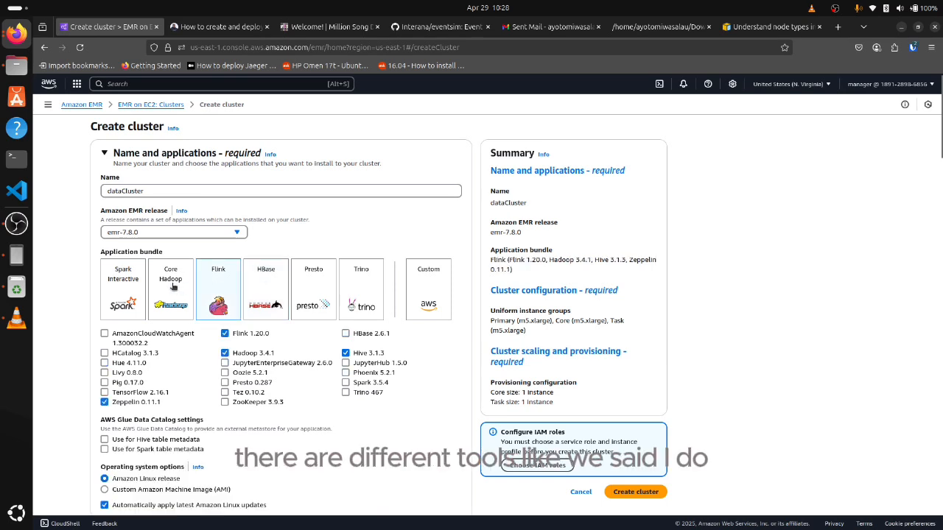
left_click(172, 287)
left_click(268, 284)
left_click(313, 287)
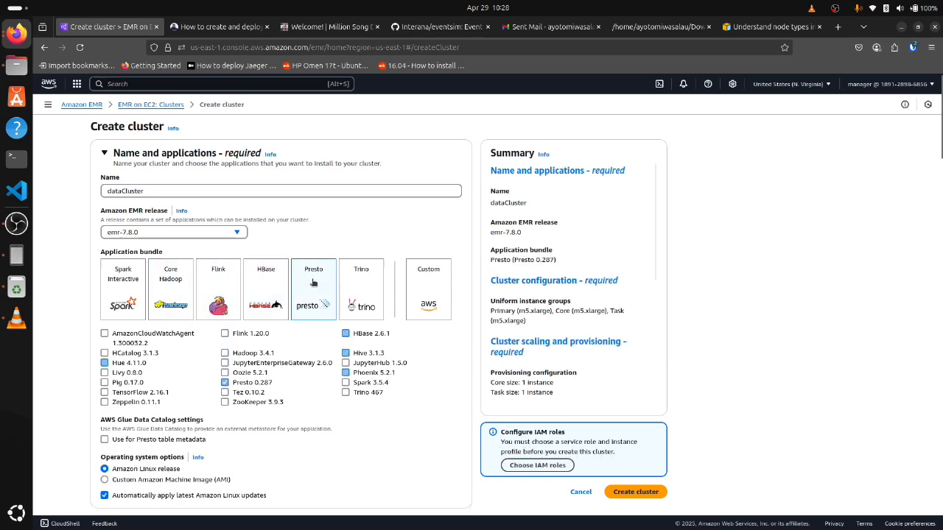
left_click(123, 280)
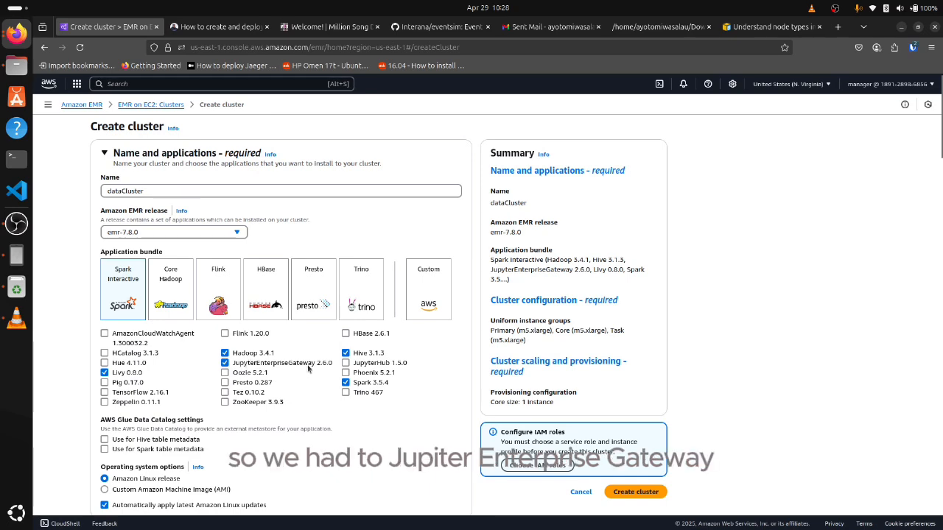
Review the selected application settings and the primary, core and task instance groups in the cluster configuration
scroll(144, 371, "down", 3)
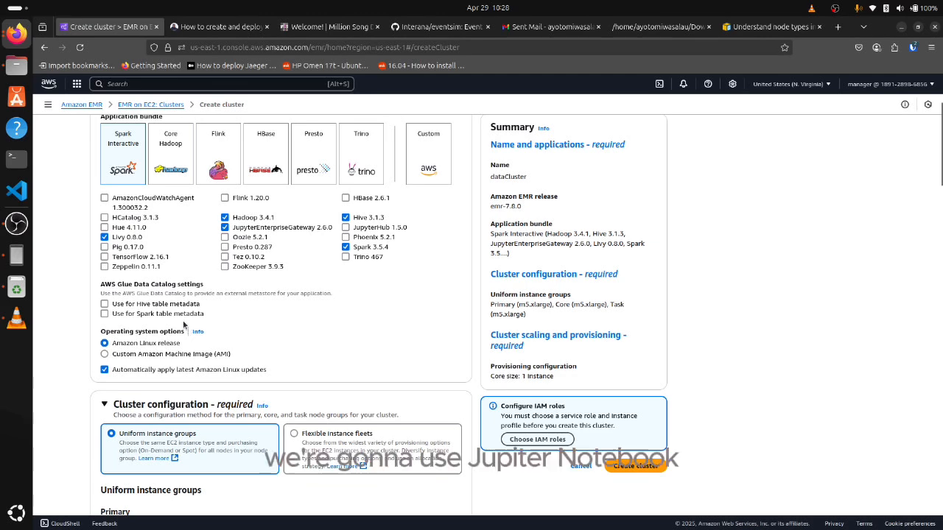
scroll(258, 302, "up", 2)
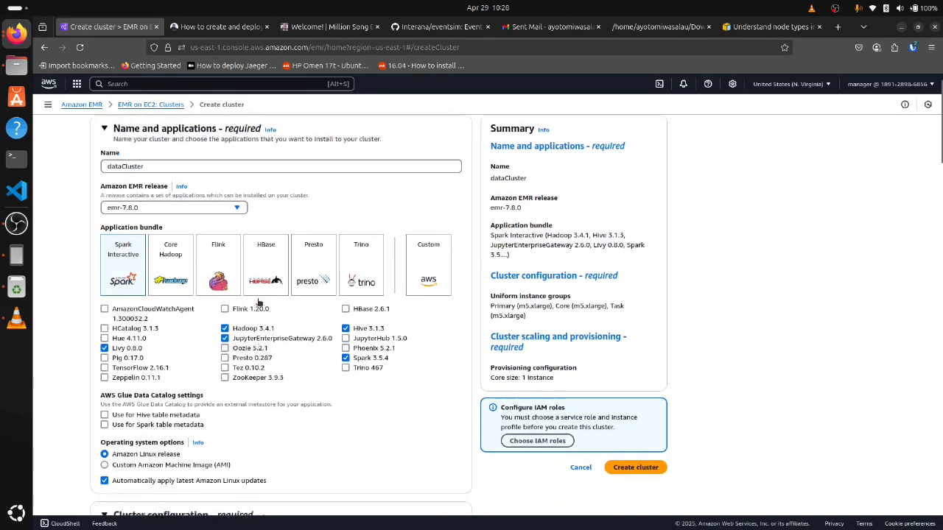
scroll(258, 303, "down", 8)
scroll(256, 302, "up", 5)
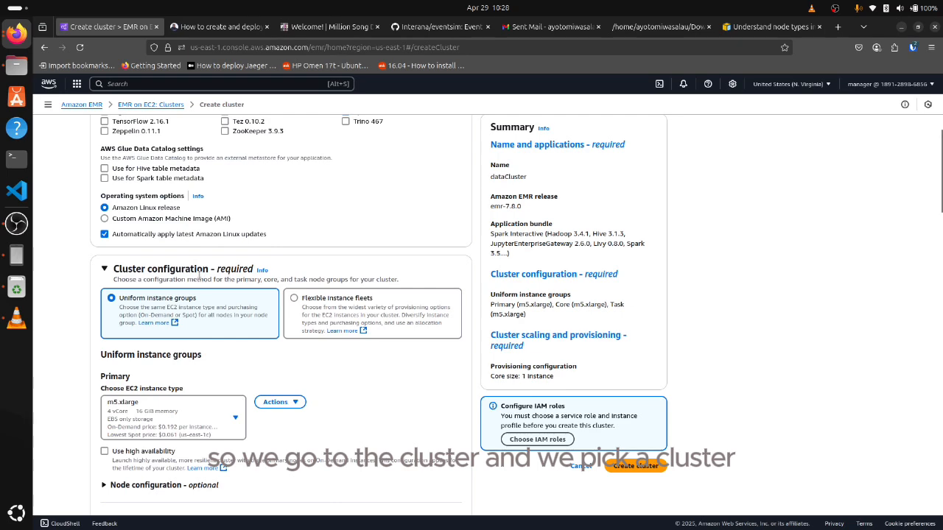
scroll(199, 275, "down", 5)
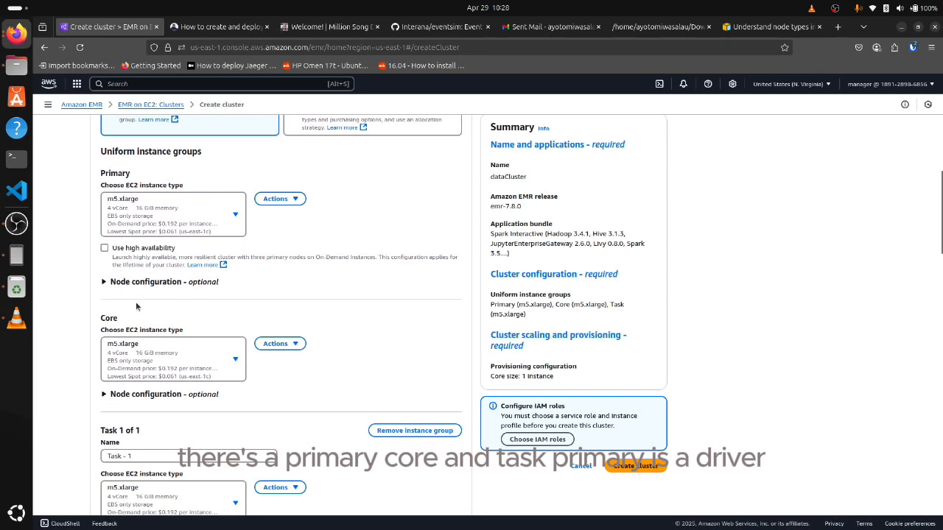
scroll(136, 306, "down", 3)
scroll(137, 258, "up", 5)
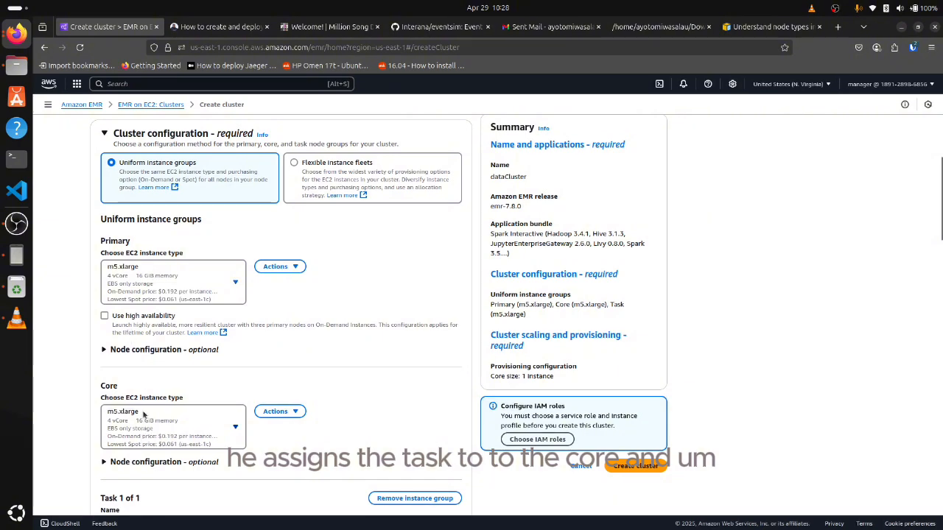
scroll(126, 383, "down", 3)
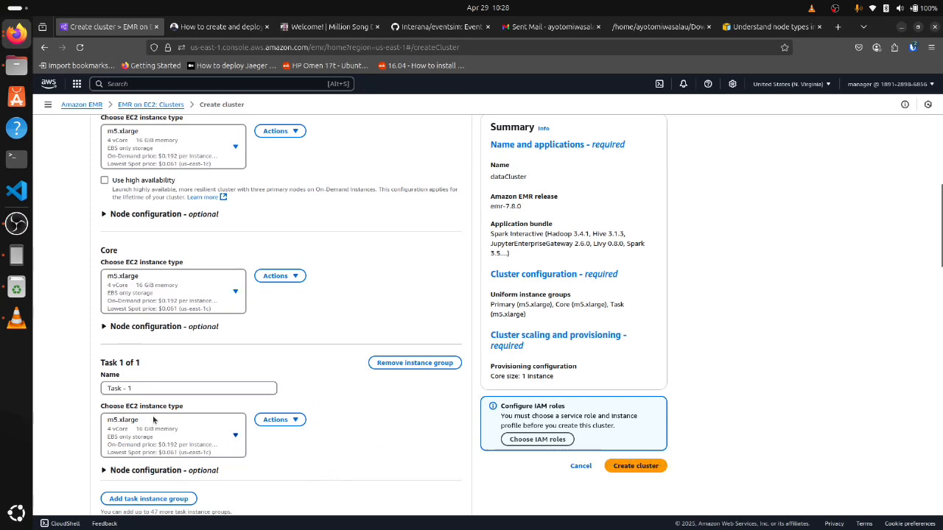
scroll(132, 391, "up", 2)
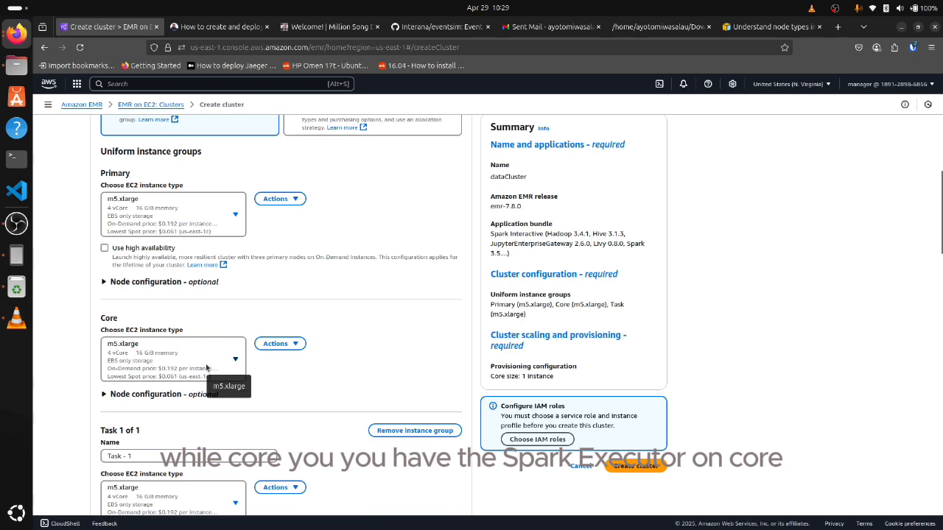
scroll(192, 347, "down", 3)
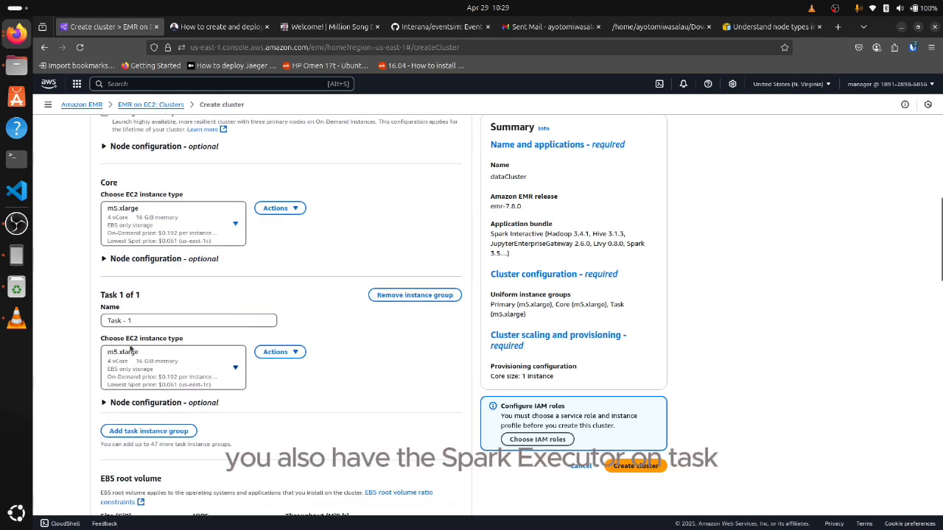
scroll(136, 360, "up", 4)
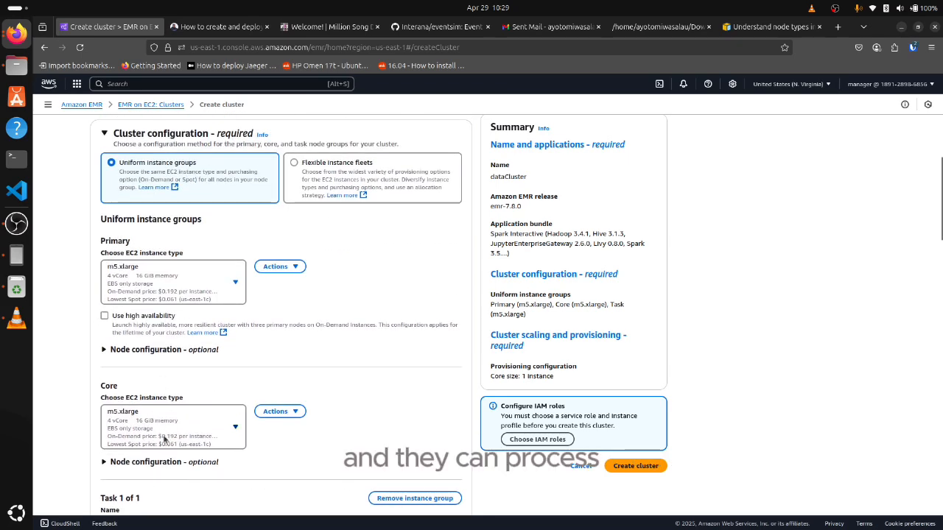
scroll(164, 439, "down", 3)
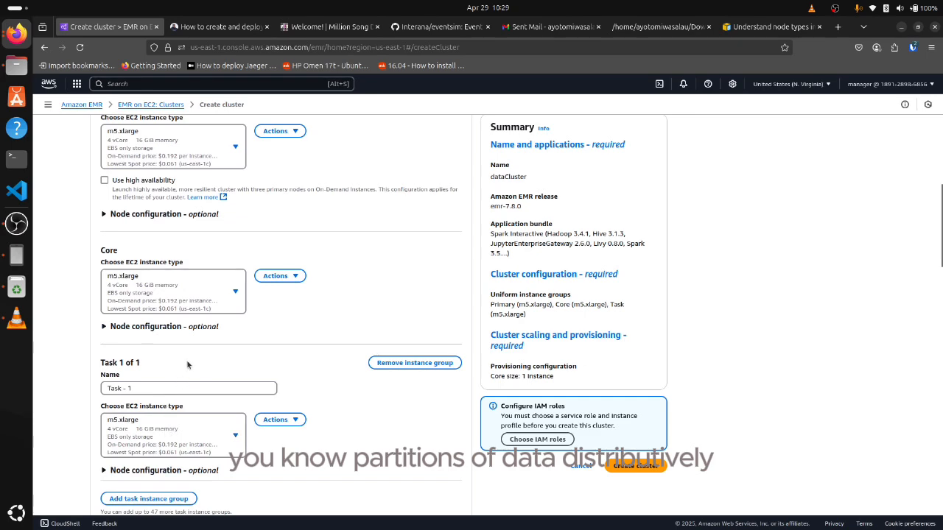
scroll(188, 364, "up", 3)
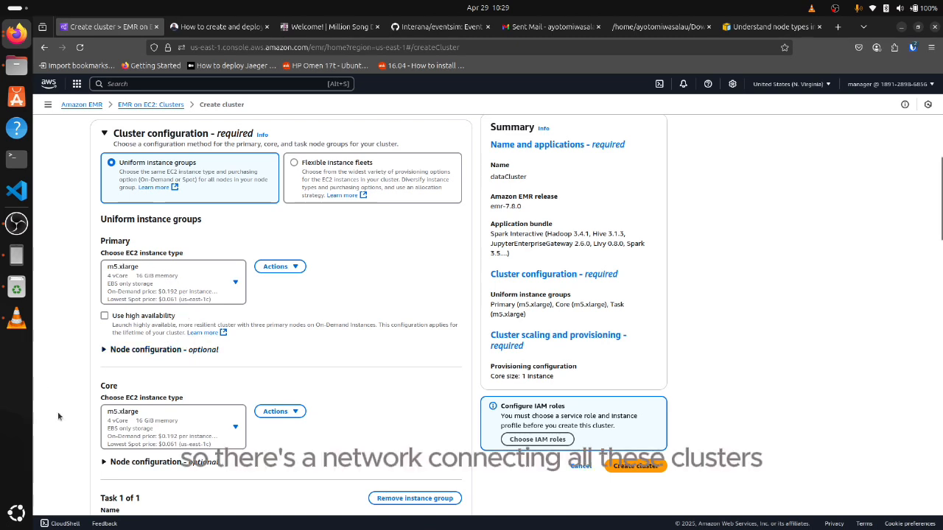
scroll(145, 367, "down", 3)
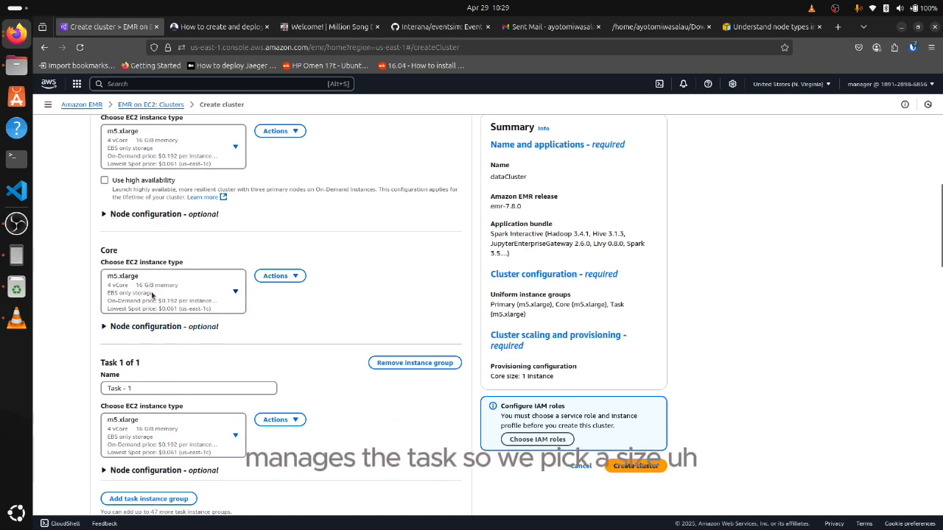
scroll(151, 219, "up", 2)
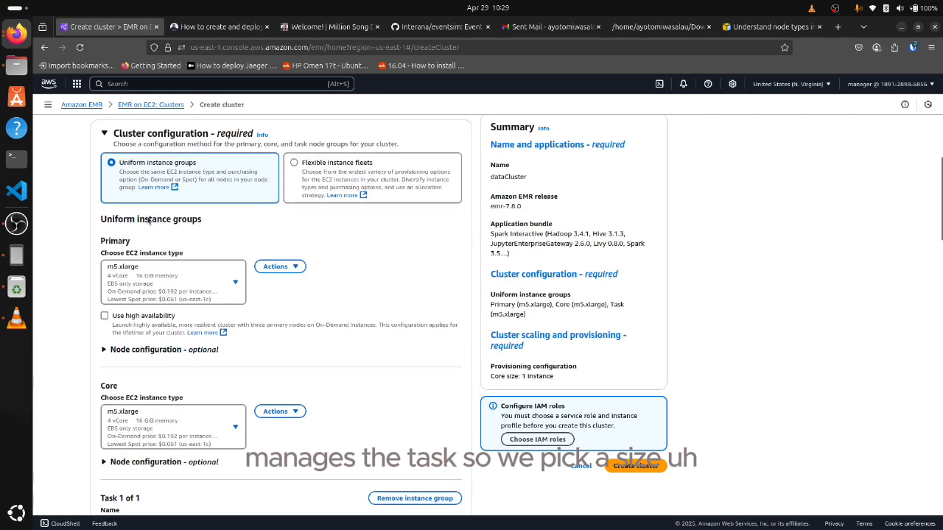
Set the primary node's EC2 instance type to m4.large, filtering the available types by m4
scroll(195, 225, "down", 1)
left_click(195, 226)
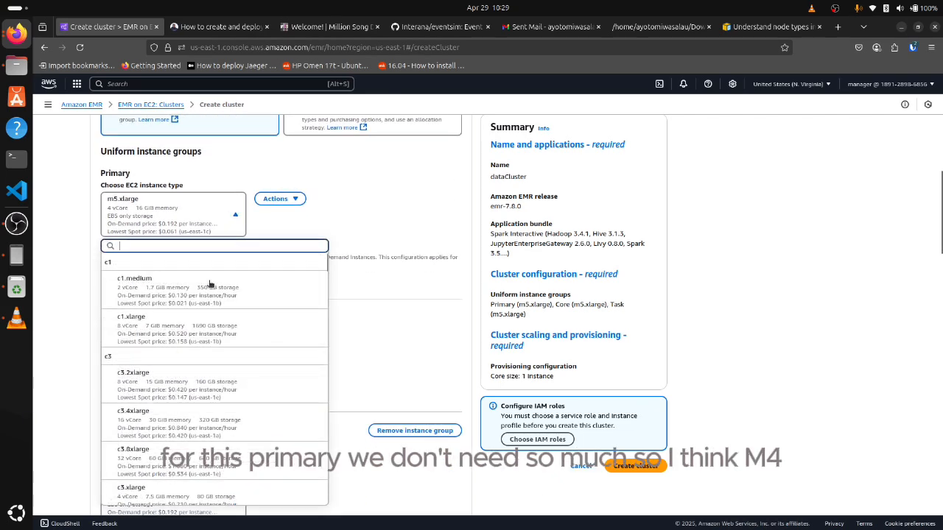
type("m4")
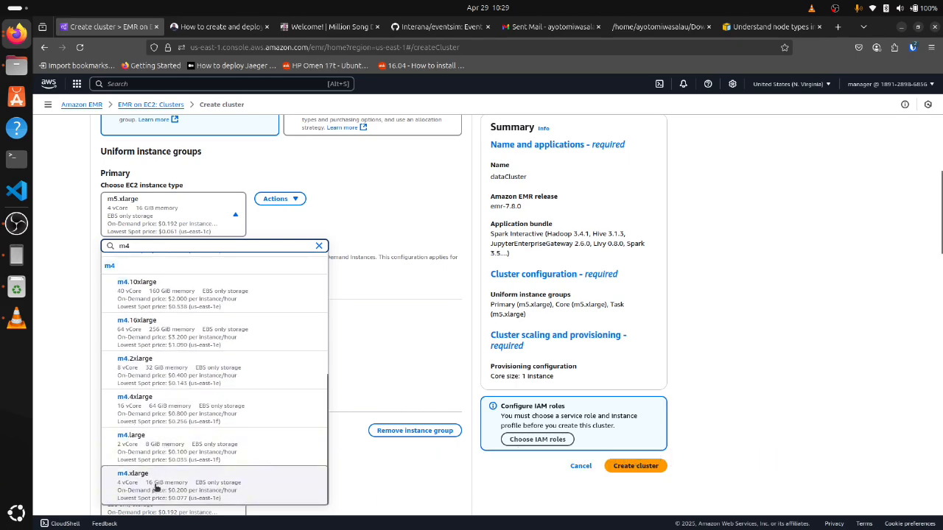
left_click(156, 460)
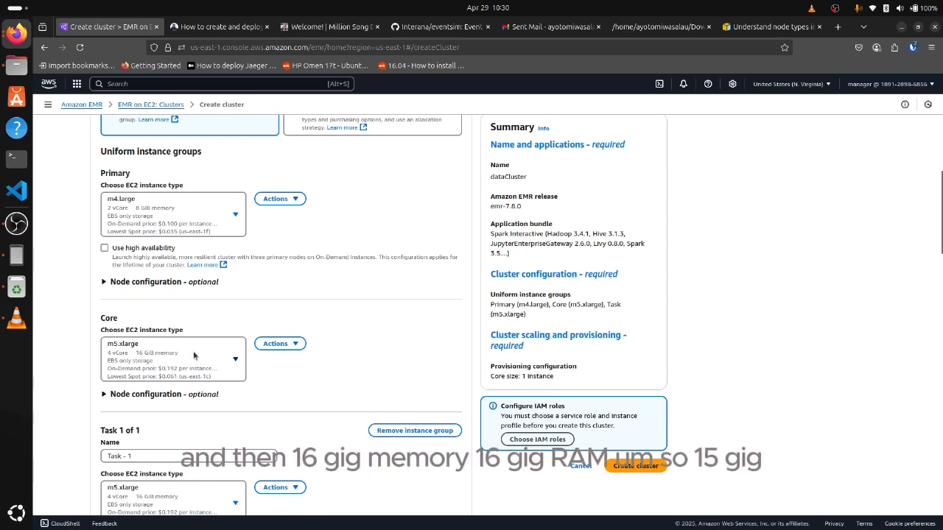
Examine the EBS root volume size, IOPS and throughput, along with the cluster scaling and provisioning options
scroll(102, 372, "down", 3)
scroll(101, 370, "down", 3)
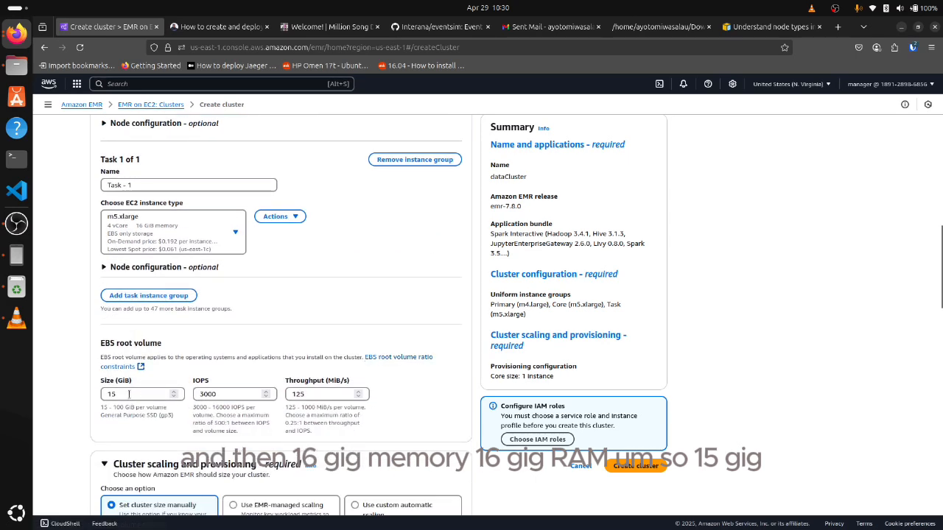
left_click_drag(116, 394, 104, 394)
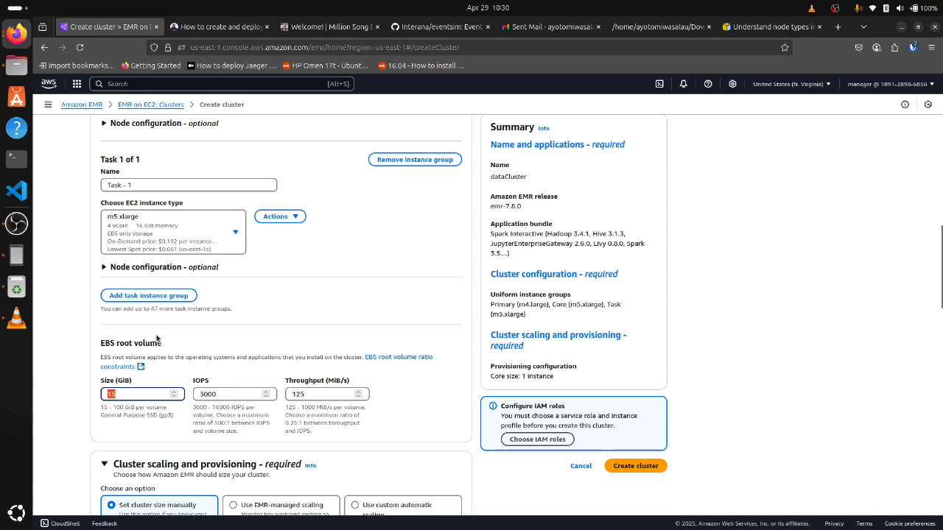
left_click_drag(116, 394, 108, 393)
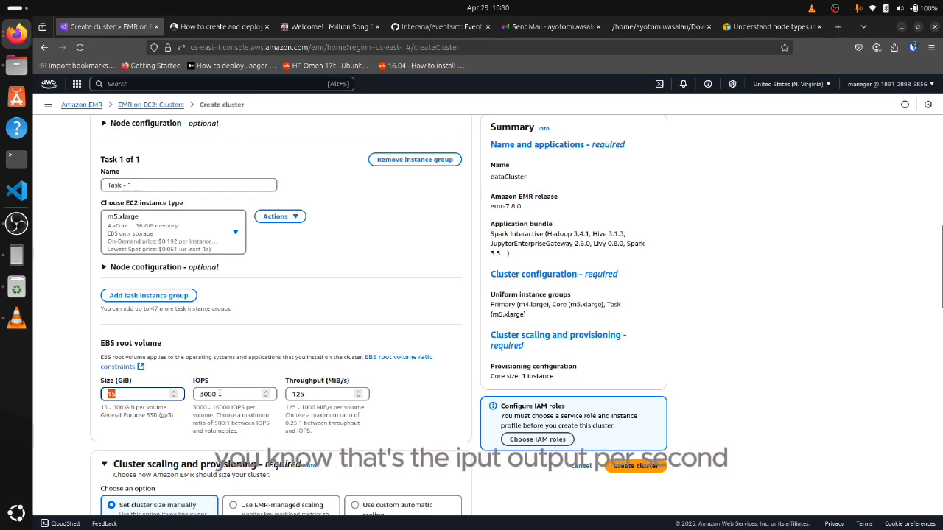
scroll(217, 372, "down", 3)
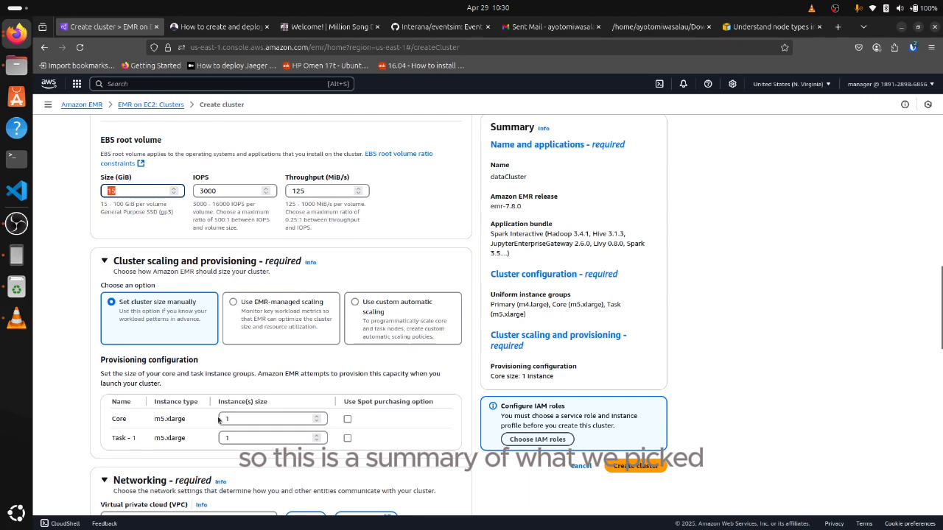
scroll(217, 404, "down", 1)
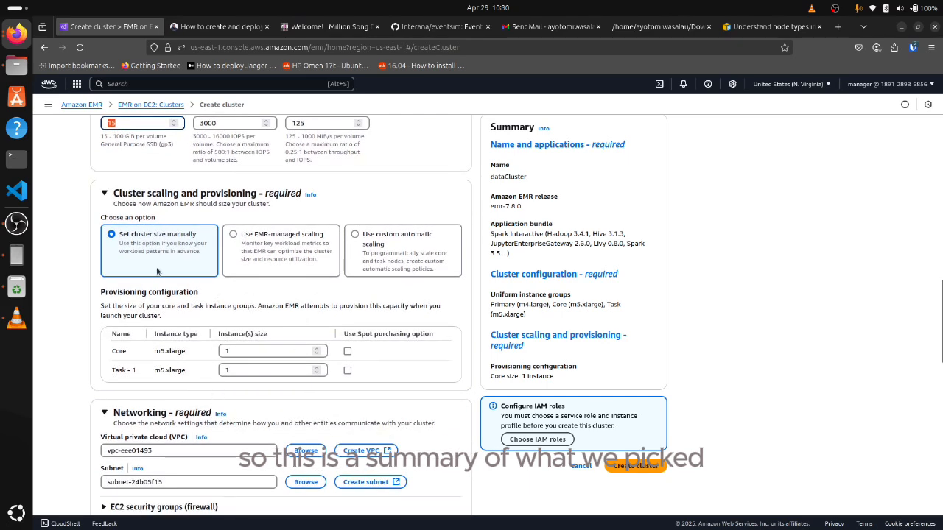
scroll(157, 272, "up", 2)
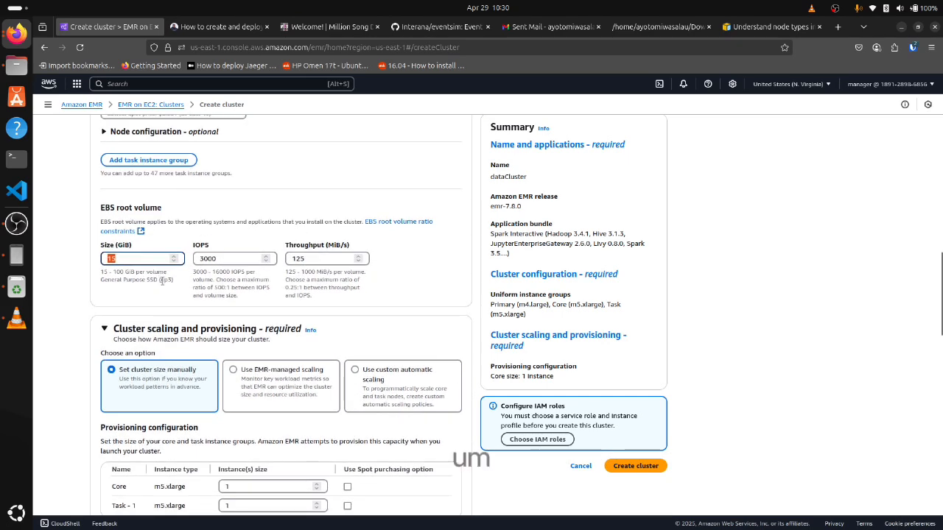
Choose the existing subnet subnet-eef49ca3 for the cluster's networking
scroll(160, 277, "down", 4)
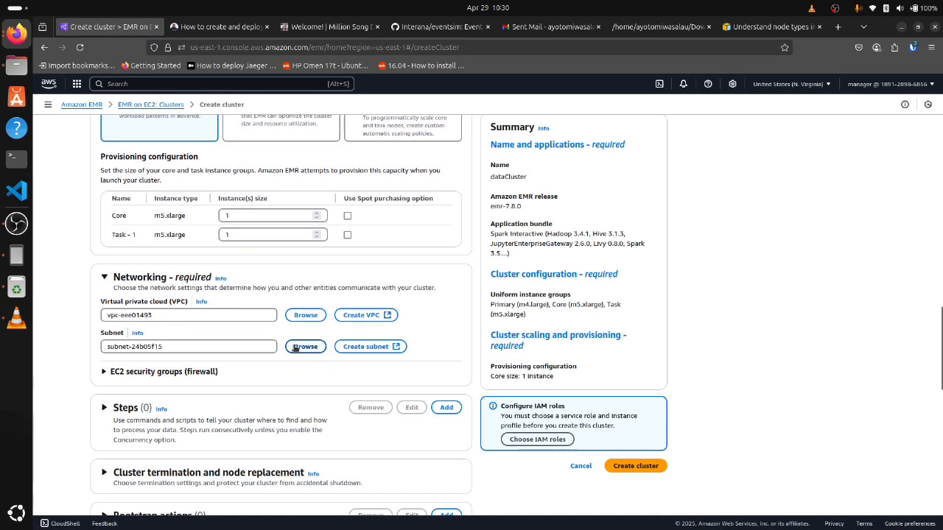
triple_click(183, 316)
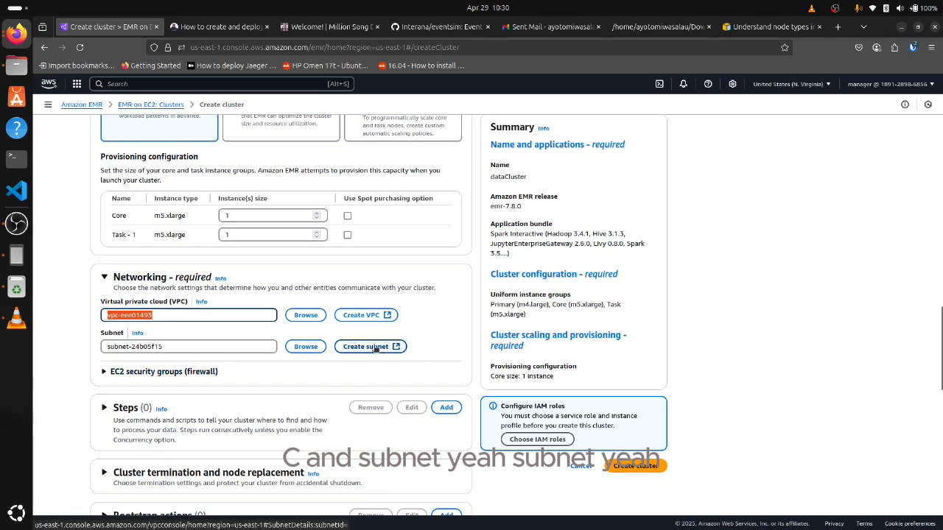
left_click(303, 347)
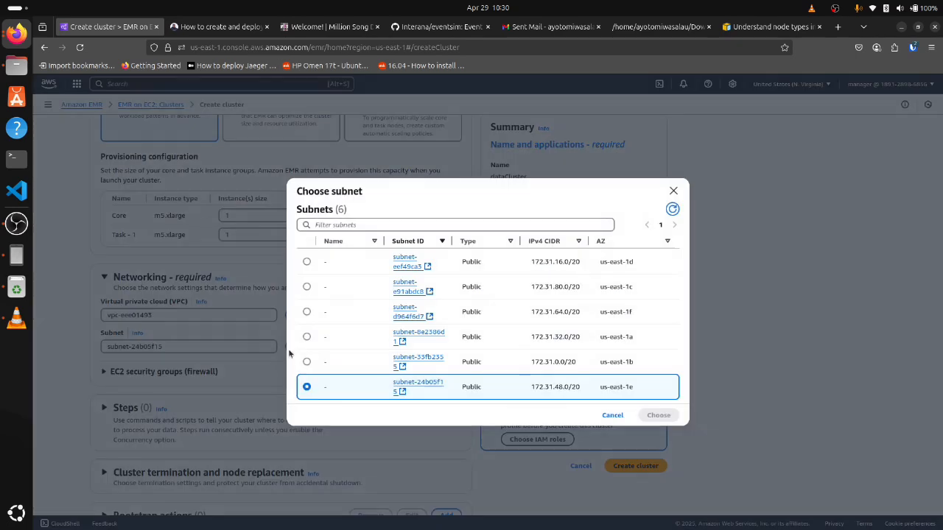
left_click(307, 263)
left_click(659, 415)
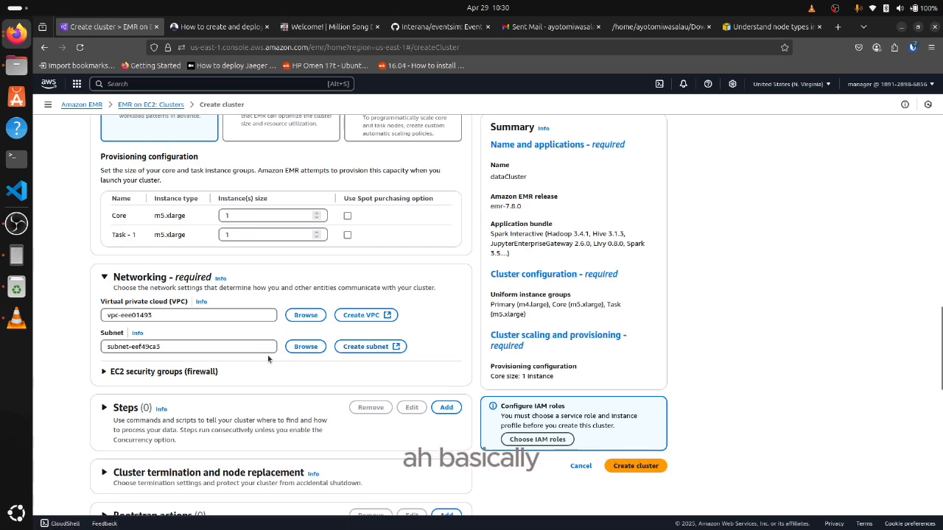
Inspect the cluster's Steps section and its termination and node replacement settings, collapsing each section after viewing
scroll(332, 355, "down", 1)
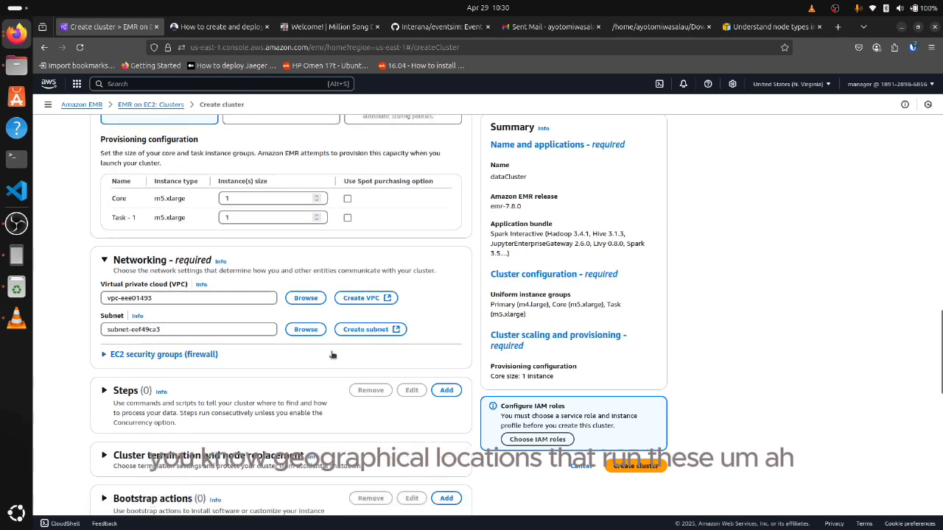
scroll(332, 355, "down", 3)
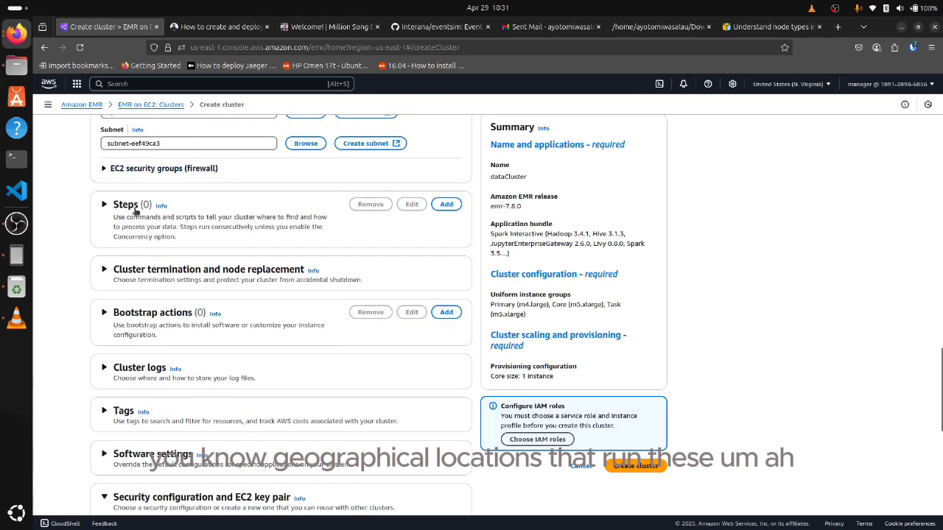
scroll(148, 247, "down", 1)
scroll(150, 249, "up", 1)
scroll(148, 248, "up", 2)
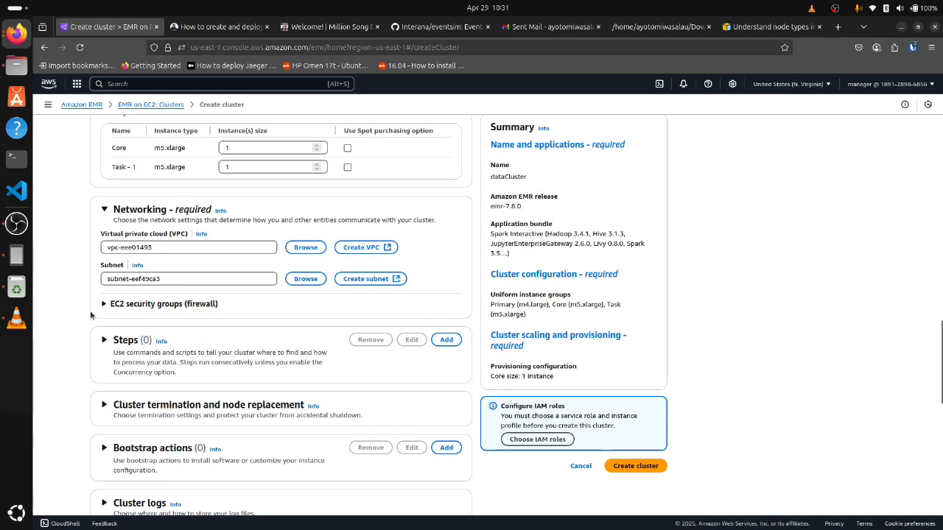
scroll(110, 340, "down", 2)
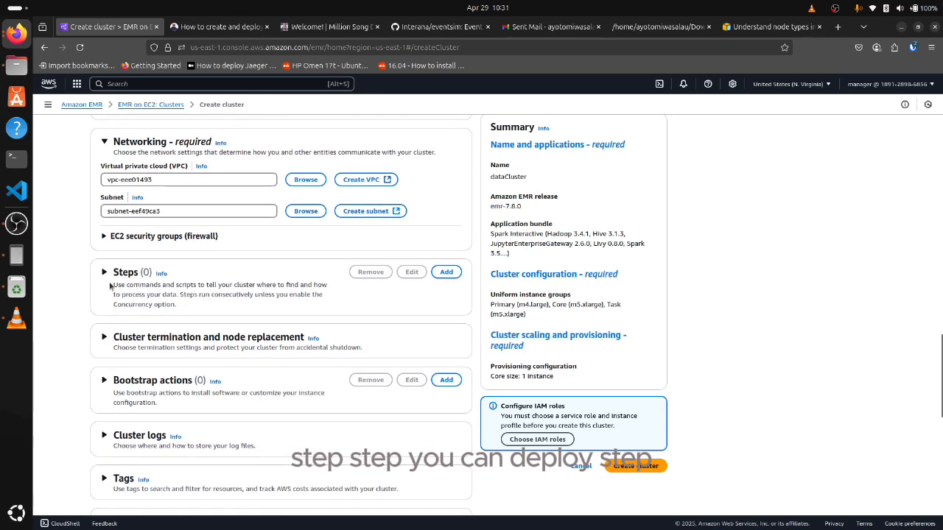
left_click(105, 272)
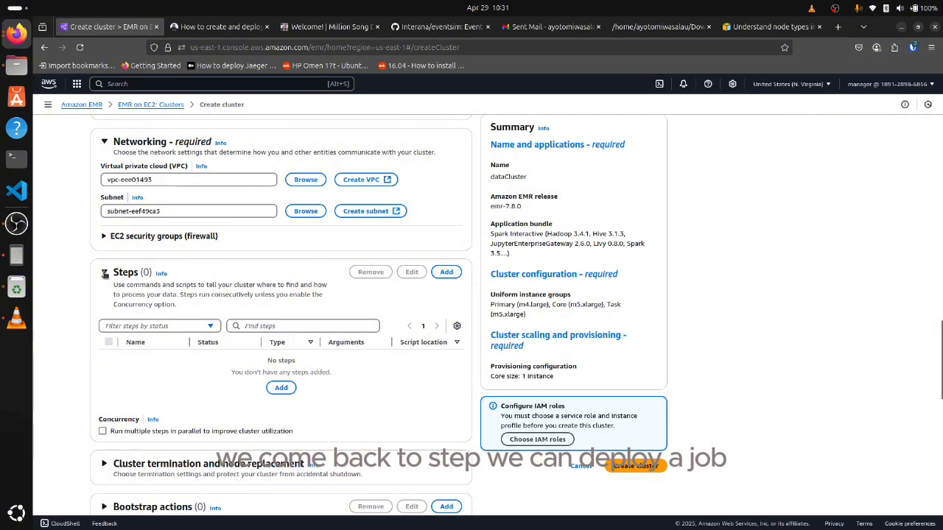
left_click(104, 272)
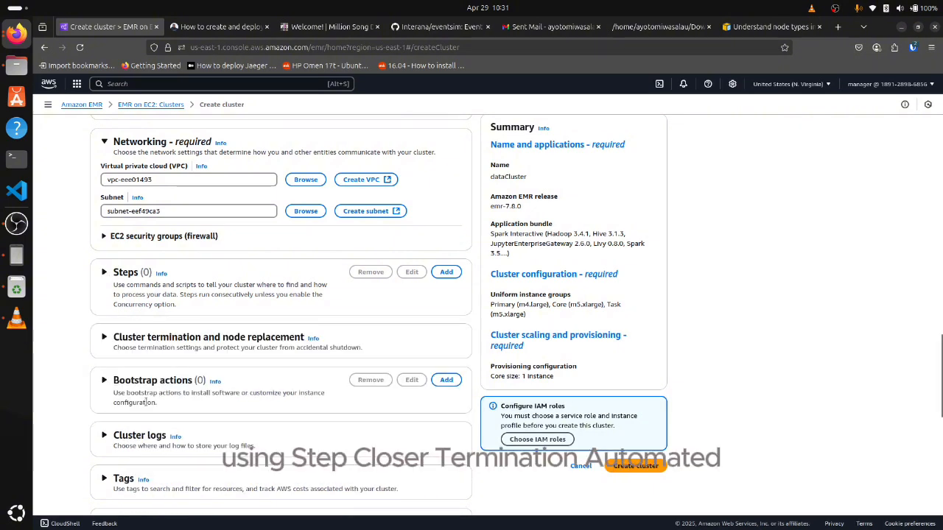
left_click(105, 337)
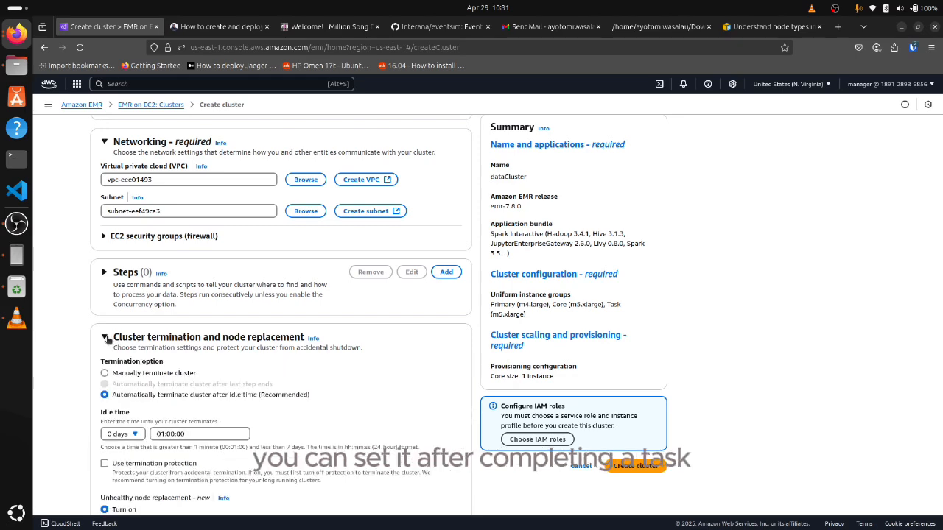
left_click(105, 337)
Expand the cluster logs settings to view where log files are stored
scroll(116, 356, "down", 2)
scroll(116, 356, "down", 3)
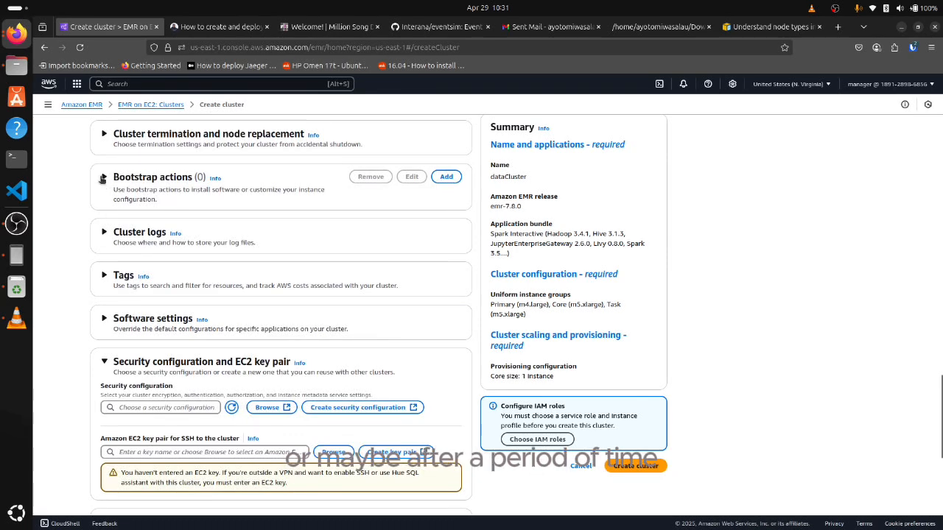
left_click(106, 232)
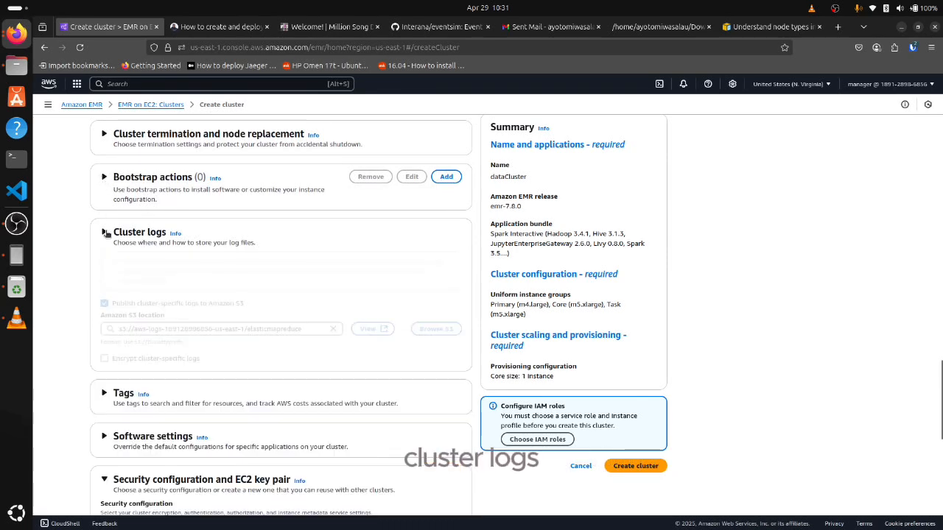
Collapse the cluster logs settings and inspect the Bootstrap actions section, collapsing it again after viewing
left_click(106, 233)
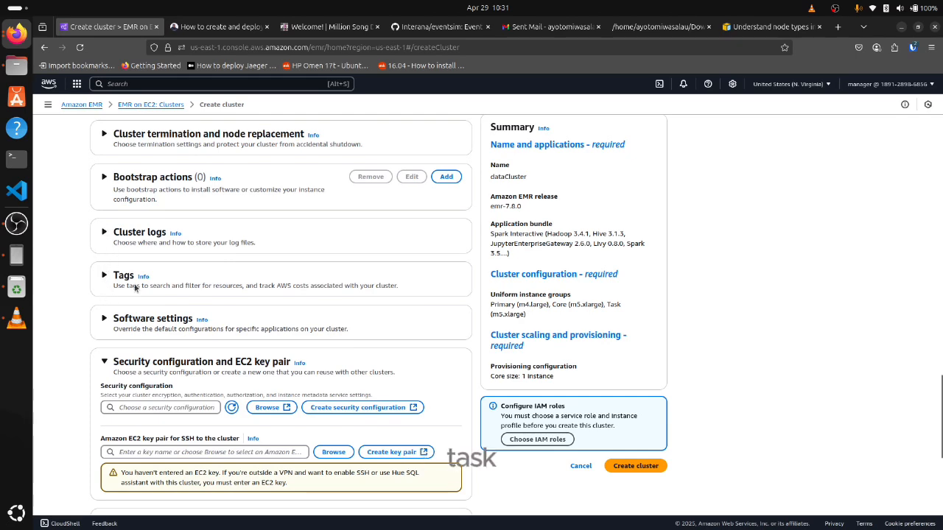
scroll(136, 288, "down", 1)
scroll(138, 290, "up", 2)
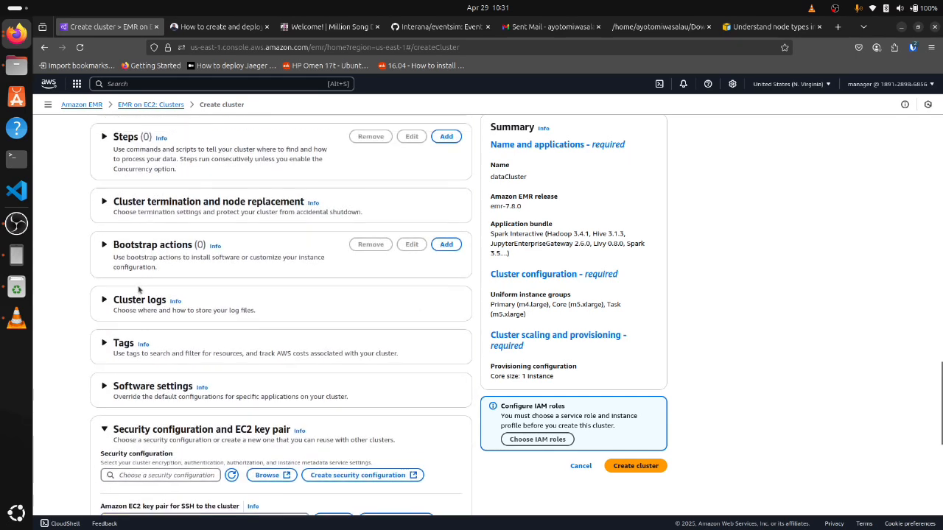
left_click(104, 246)
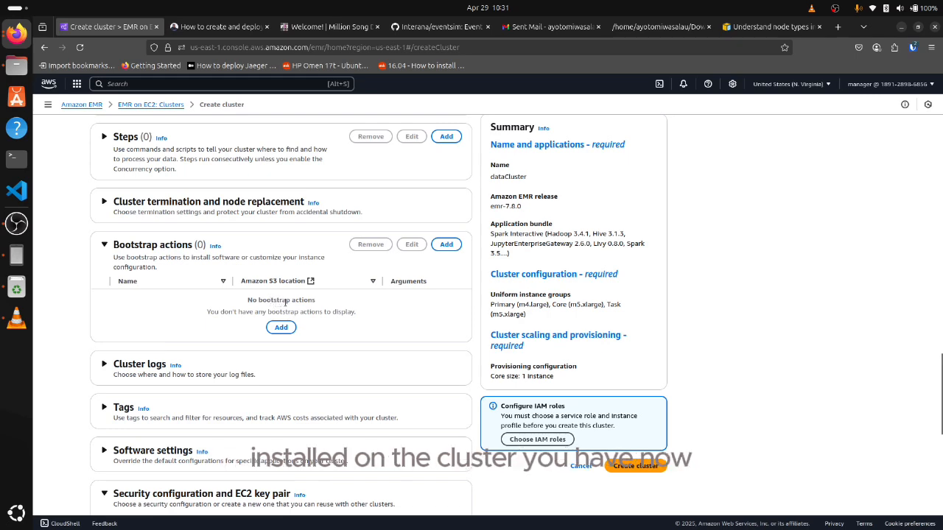
scroll(247, 303, "down", 1)
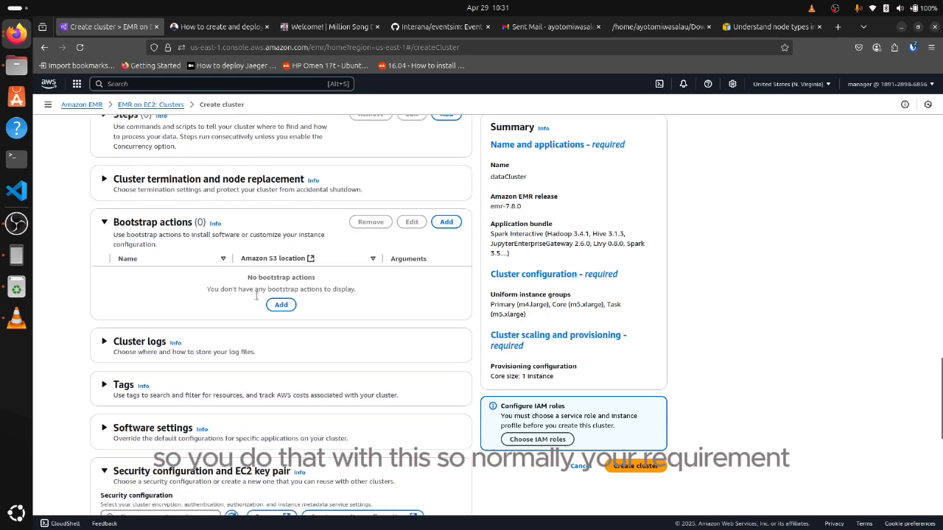
scroll(142, 263, "up", 1)
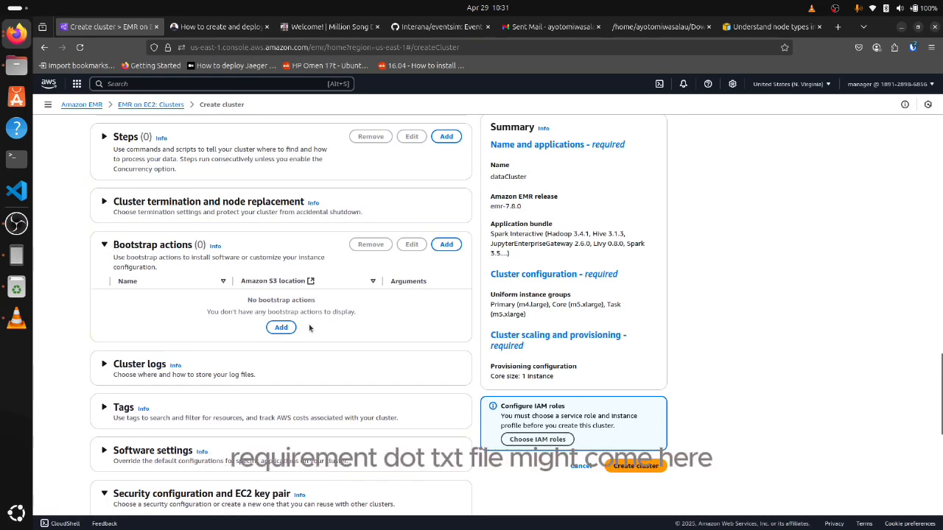
left_click(104, 245)
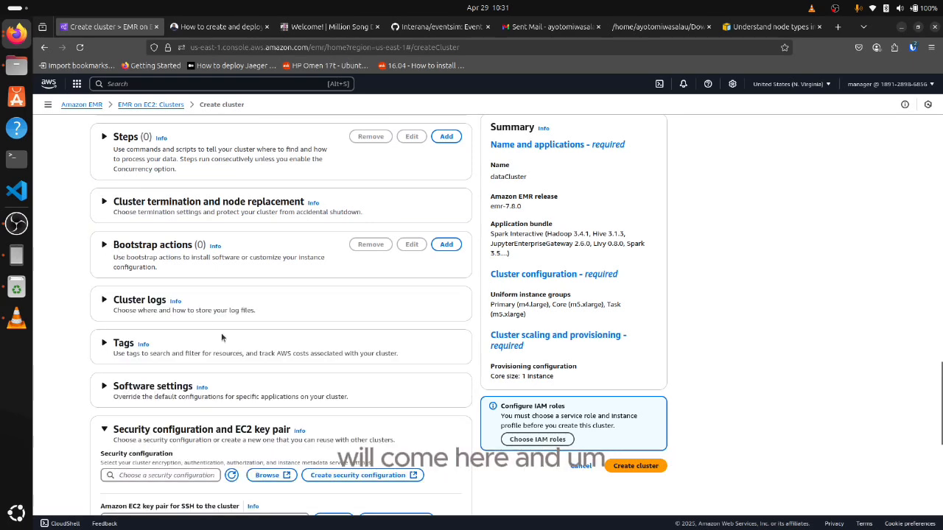
Choose EMR_DefaultRole as the existing Amazon EMR service role and EMR_EC2_DefaultRole as the EC2 instance profile
scroll(221, 338, "down", 3)
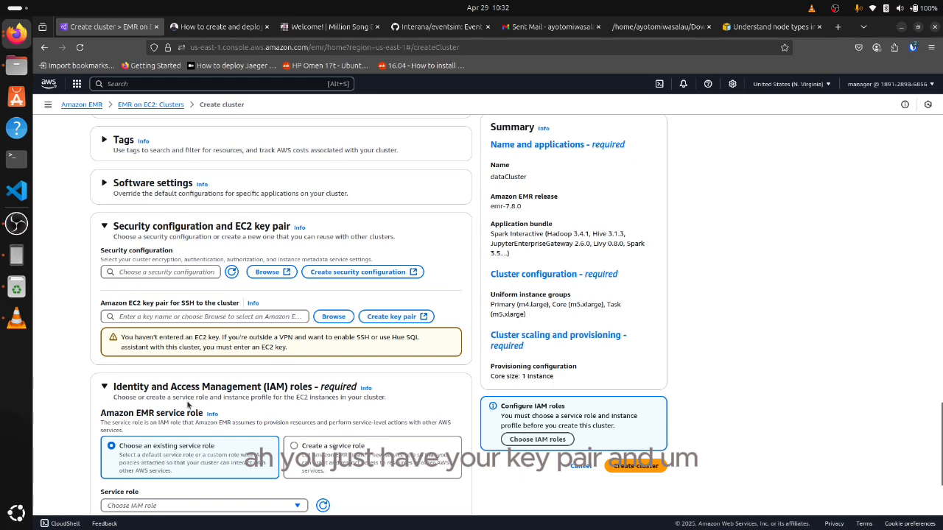
scroll(184, 398, "down", 2)
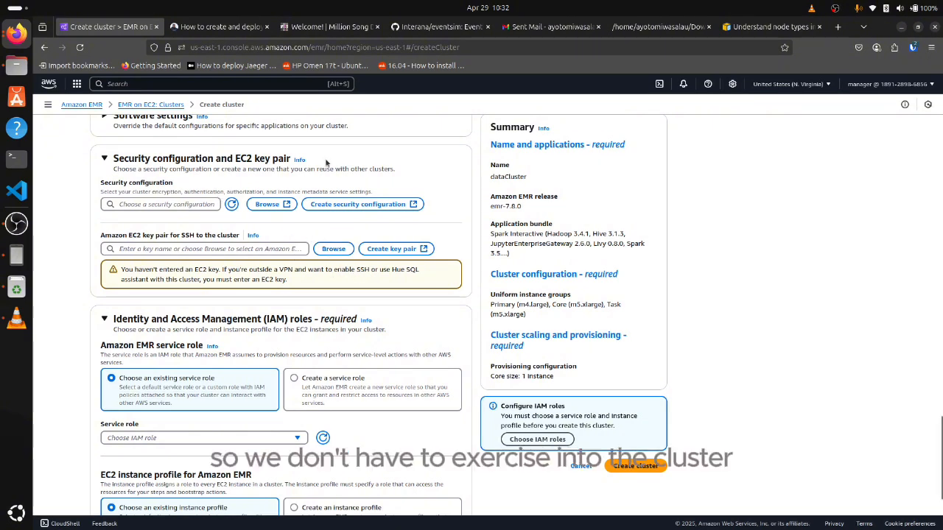
scroll(171, 358, "down", 3)
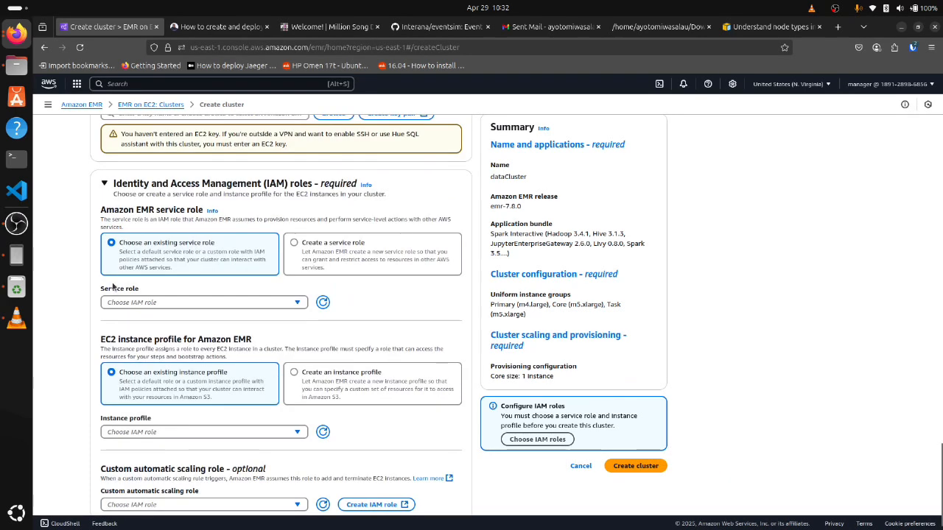
left_click(135, 302)
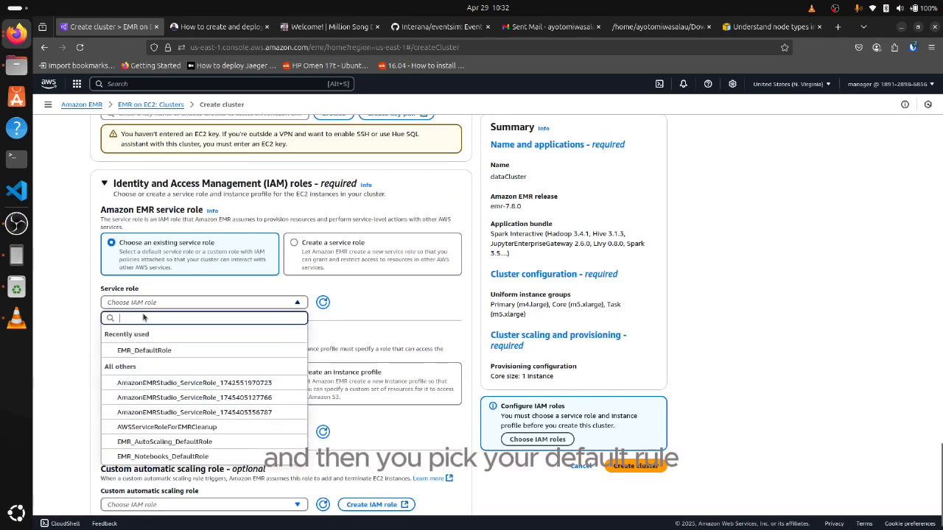
left_click(137, 352)
left_click(151, 416)
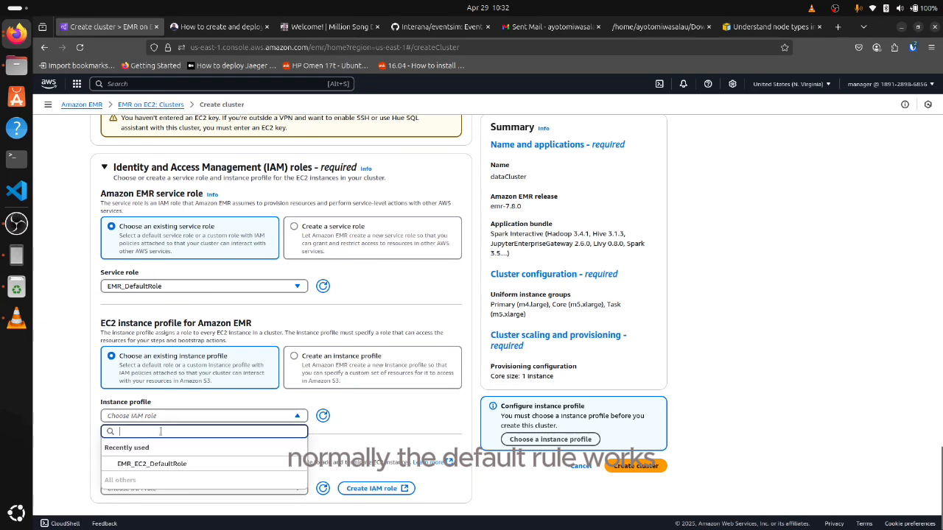
left_click(151, 457)
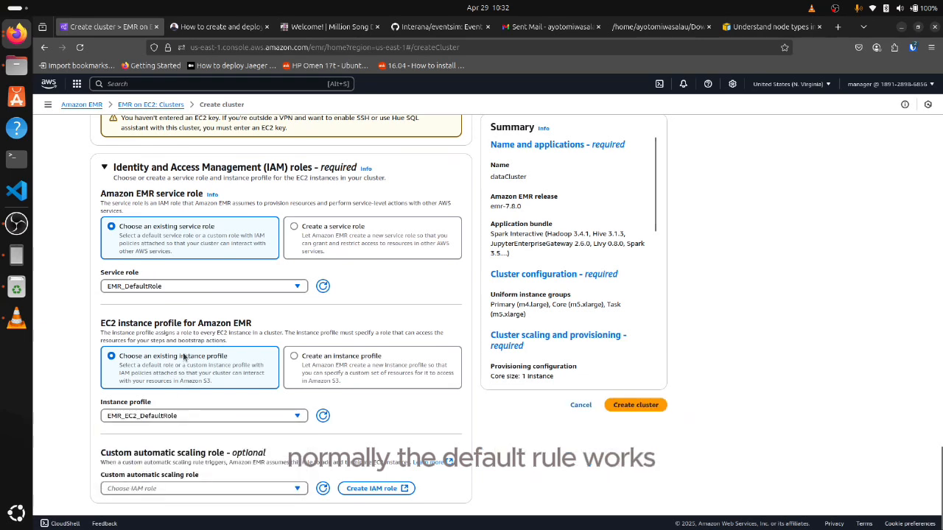
Remove the Task - 1 instance group from the cluster configuration
scroll(184, 356, "up", 15)
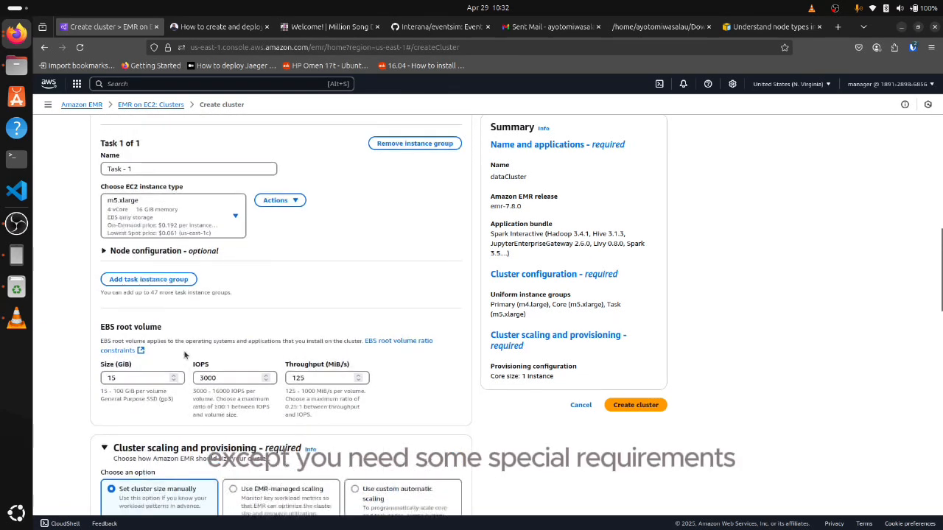
scroll(184, 356, "up", 12)
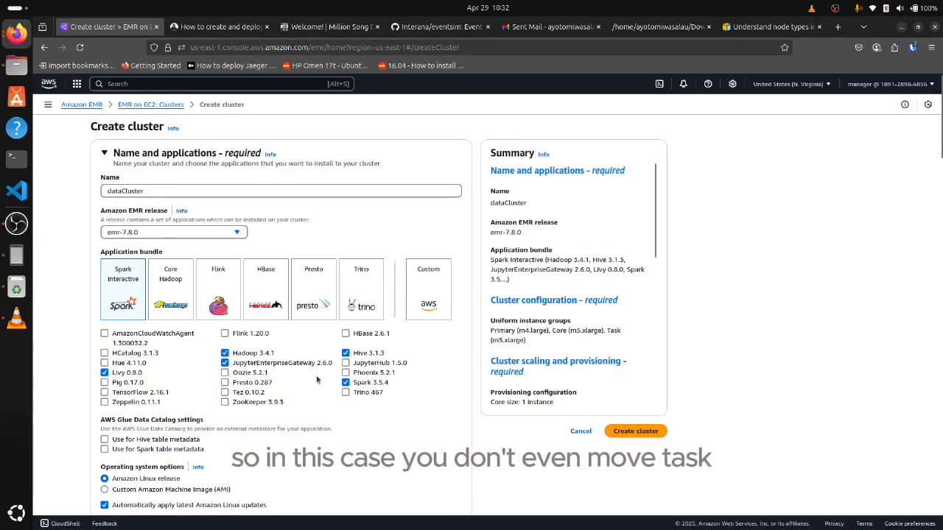
scroll(317, 380, "down", 10)
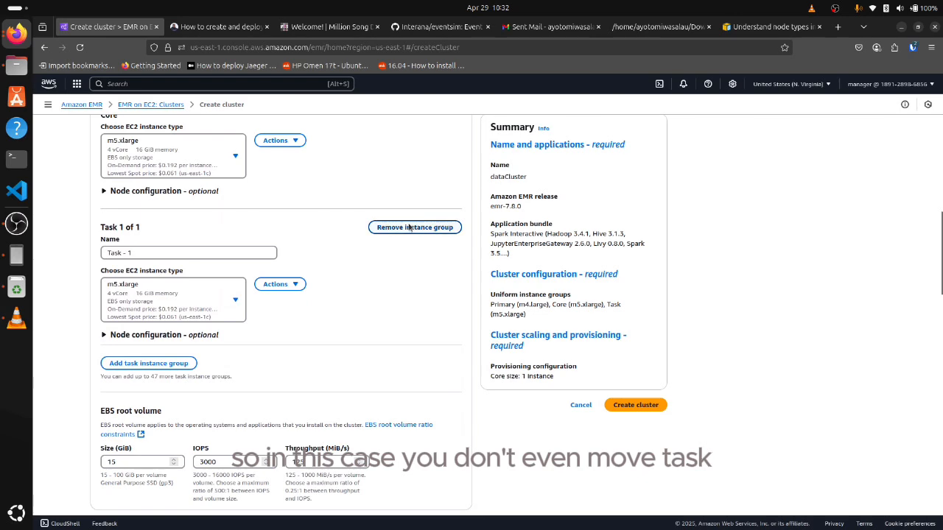
left_click(410, 229)
Create the dataCluster cluster with the configured primary and core instance groups
scroll(422, 244, "up", 3)
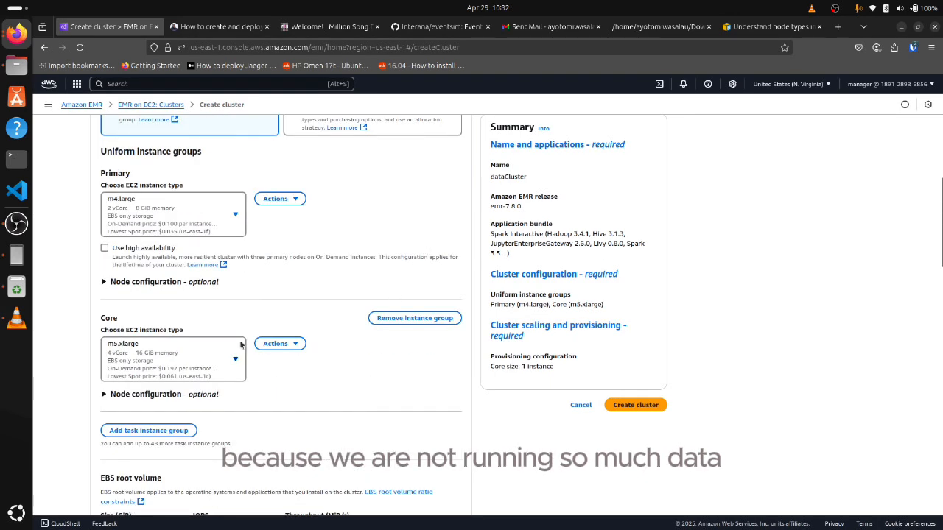
scroll(241, 344, "up", 1)
left_click(630, 407)
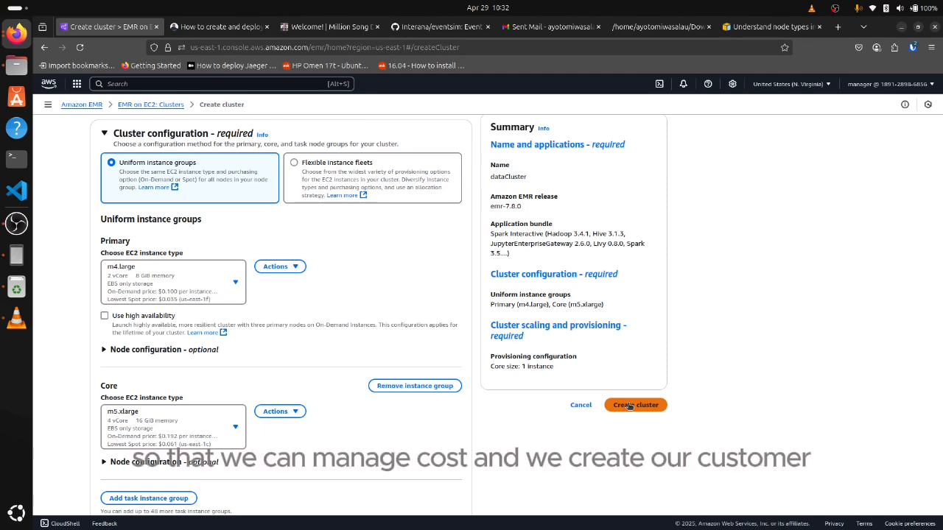
left_click(630, 406)
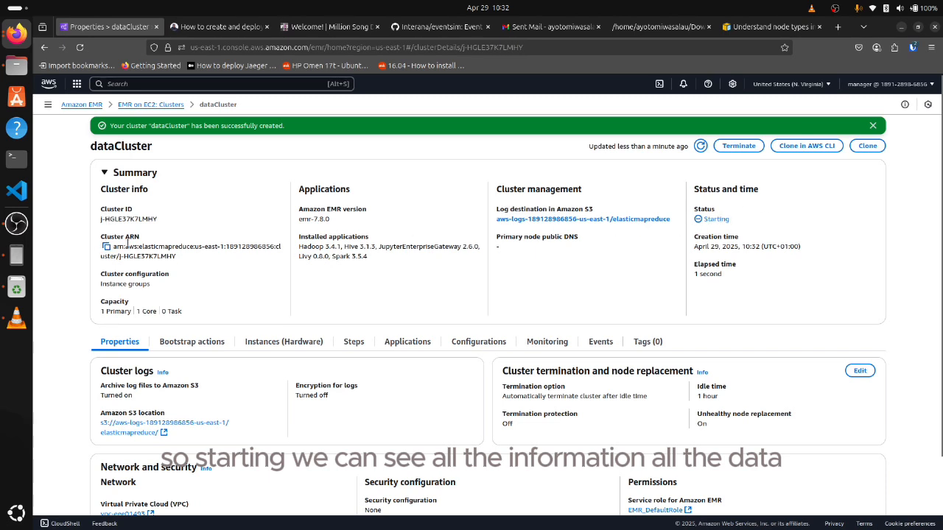
Inspect the new cluster's ARN, bootstrap actions, instances, steps and applications
left_click_drag(114, 246, 188, 264)
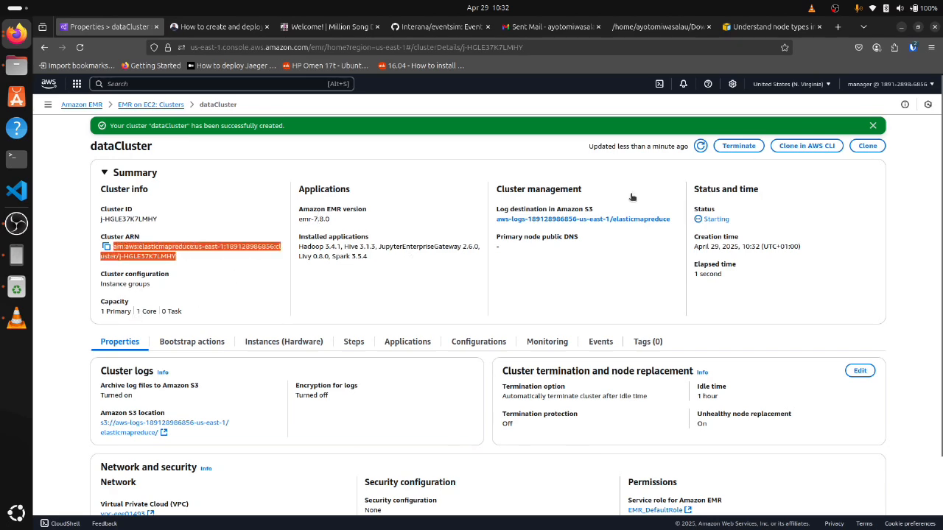
scroll(396, 281, "down", 2)
left_click(183, 260)
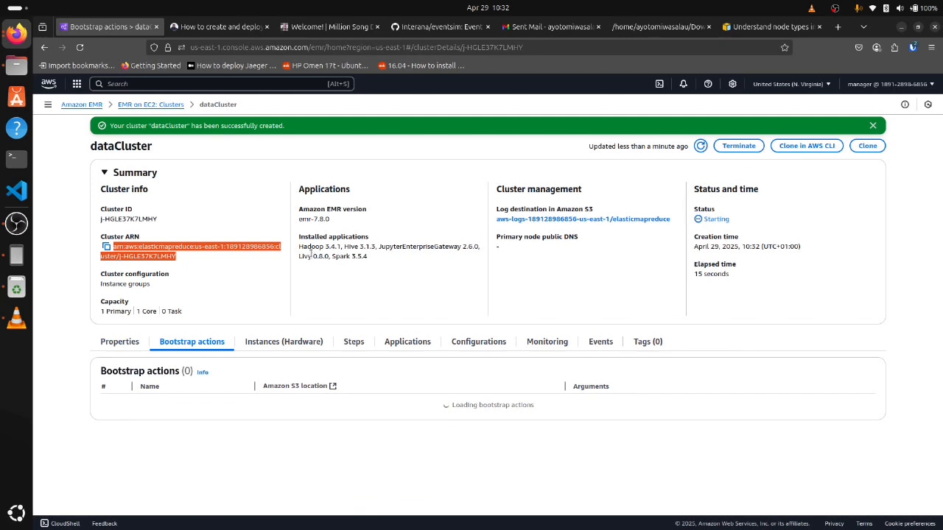
left_click(301, 342)
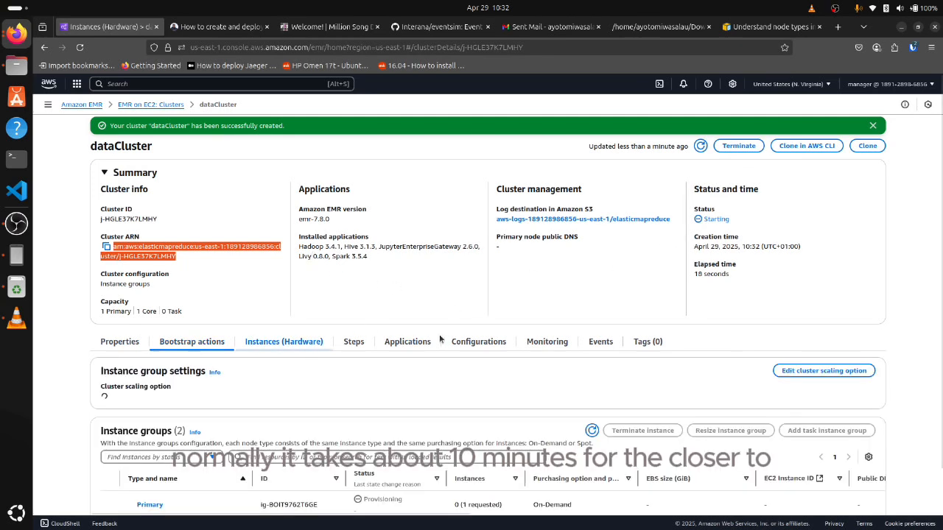
left_click(367, 341)
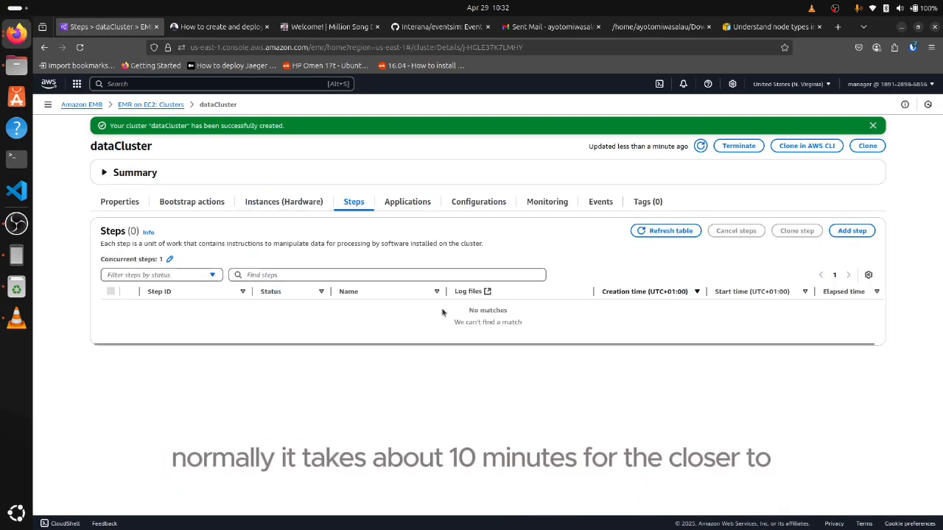
left_click(404, 209)
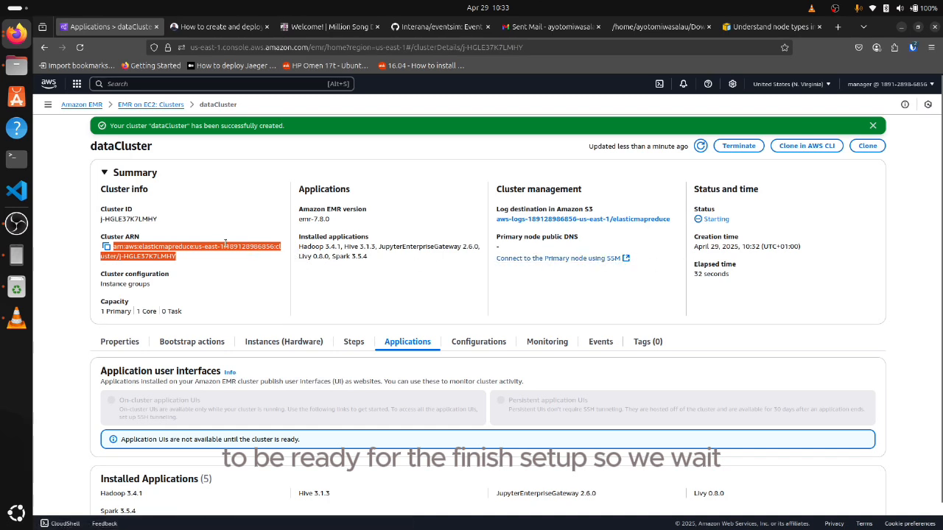
left_click(17, 223)
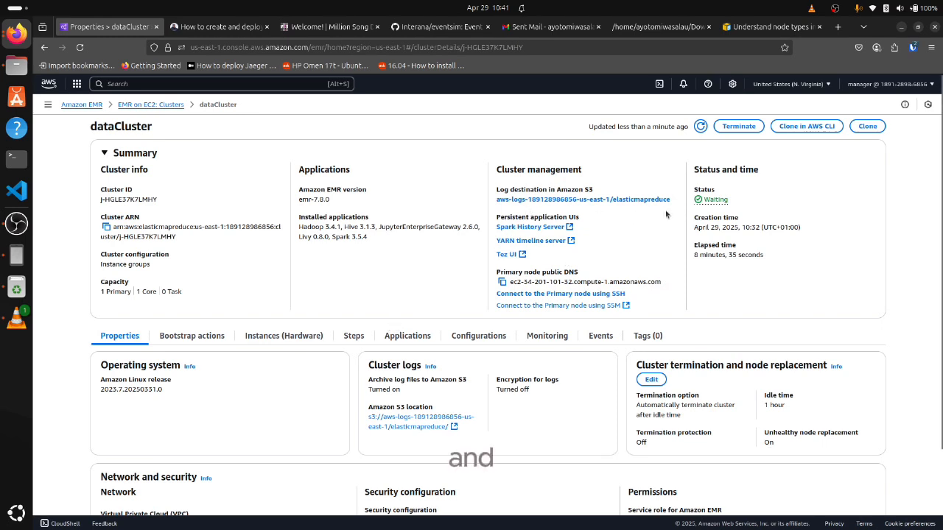
Review the cluster's properties and open the list of studios in EMR Studio
scroll(340, 306, "down", 2)
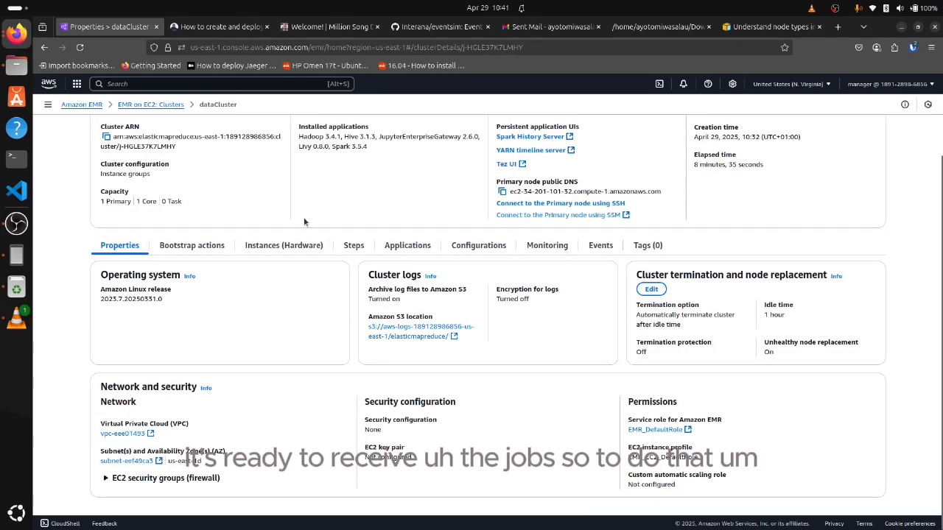
left_click(48, 103)
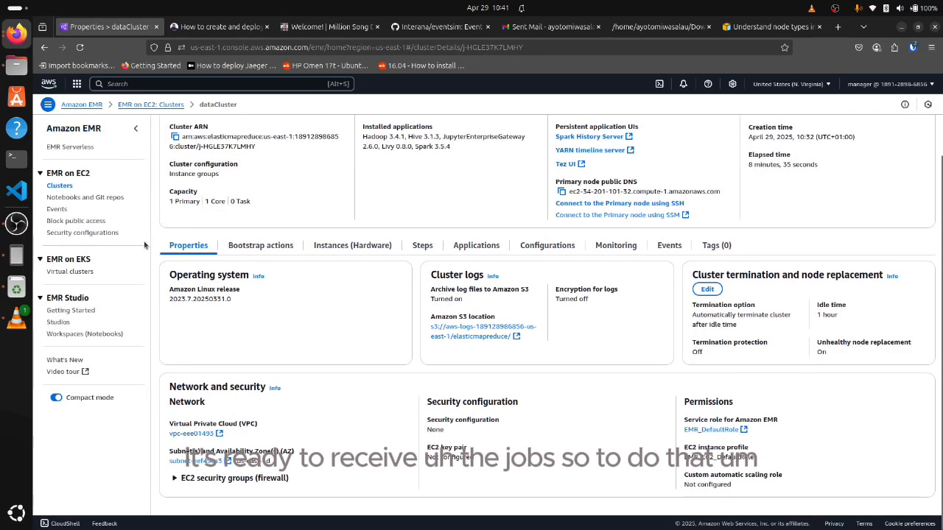
left_click(57, 323)
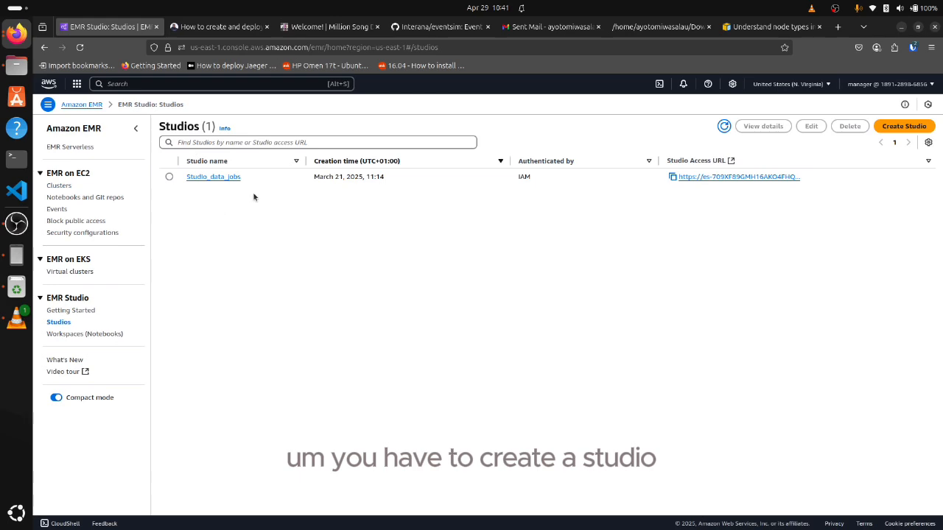
Examine the Custom setup options for creating a Studio and return to the Studios list without creating one
left_click(887, 126)
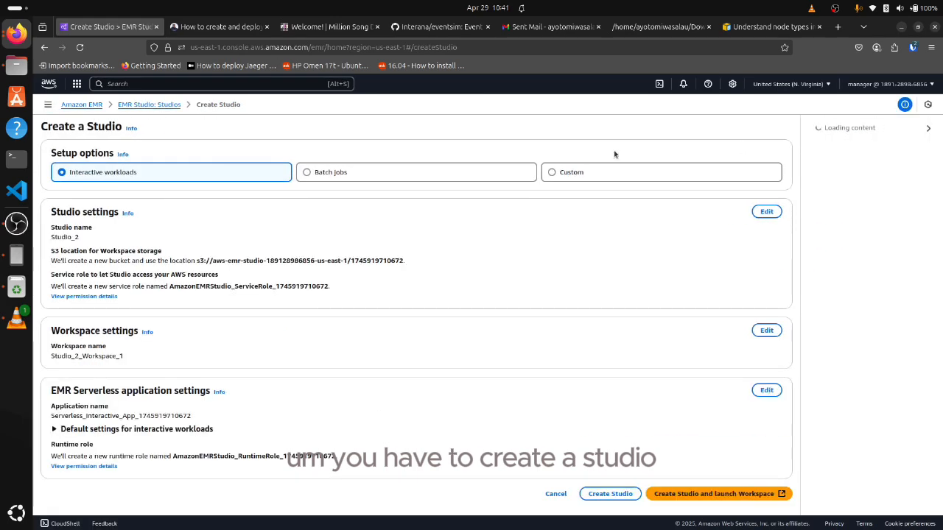
left_click(595, 168)
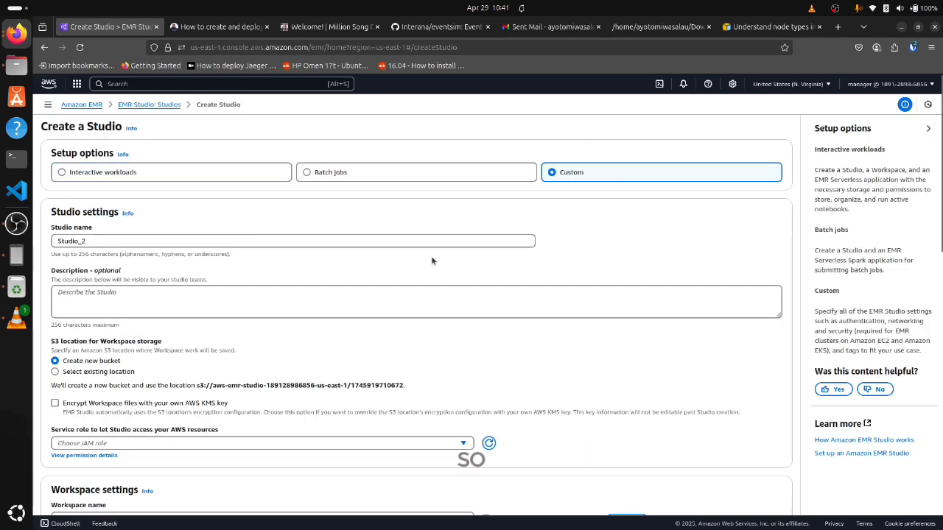
scroll(431, 255, "down", 5)
scroll(431, 260, "up", 5)
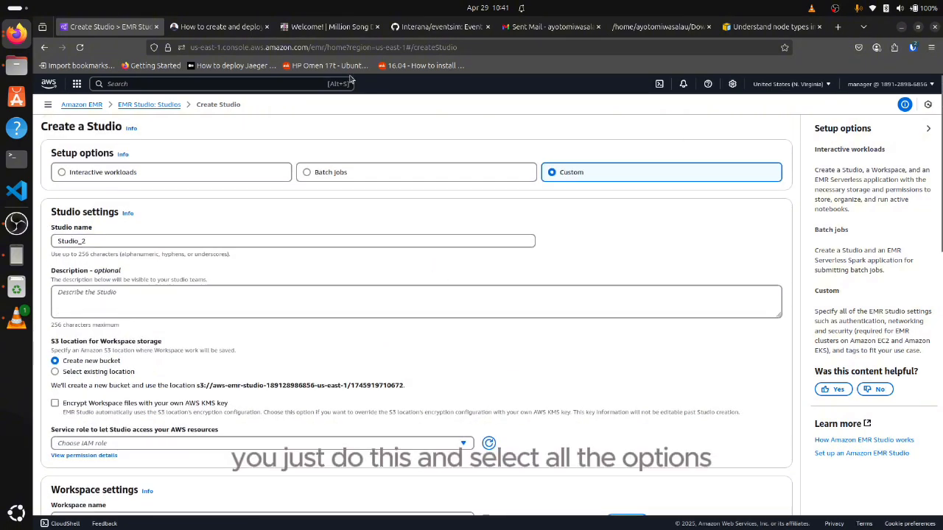
left_click(138, 105)
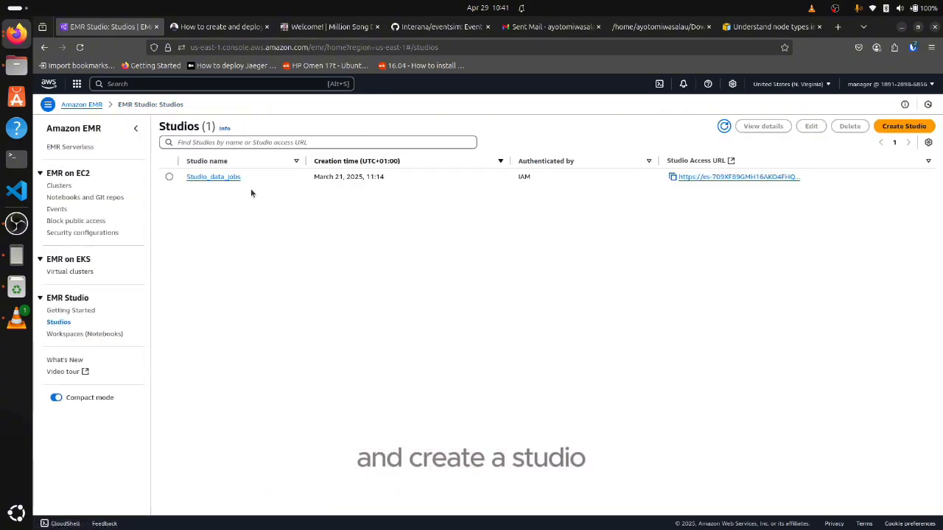
Attach the dataCluster EMR cluster to the data-space workspace with the DefaultEngineSecurityGroup cluster security group and launch it in JupyterLab
left_click(62, 334)
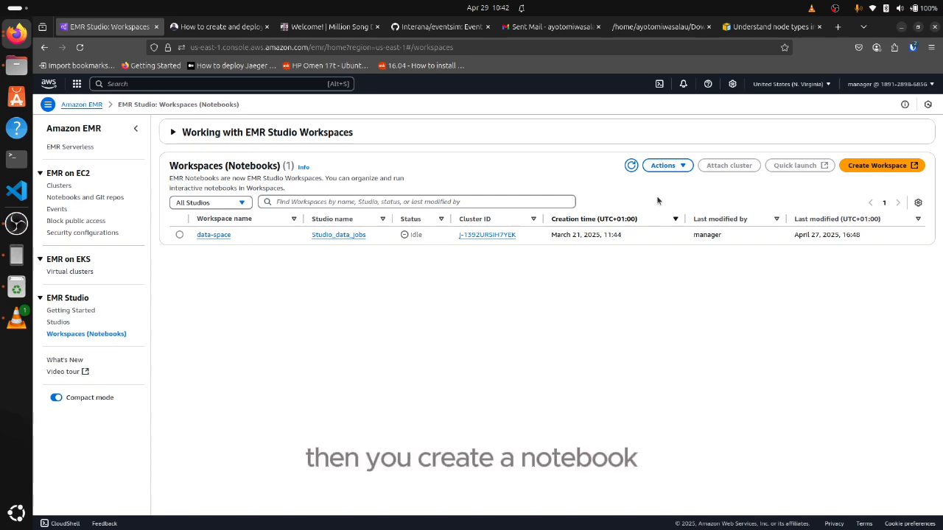
left_click(180, 235)
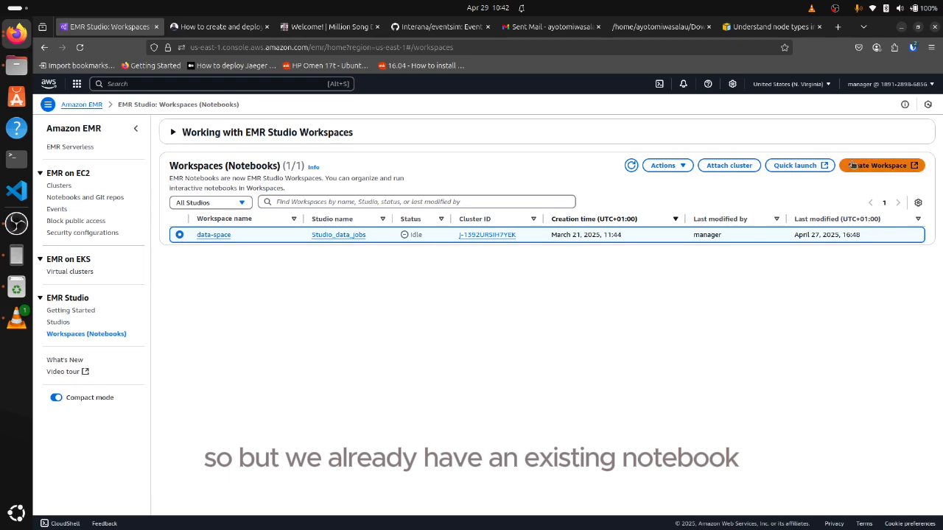
left_click(723, 166)
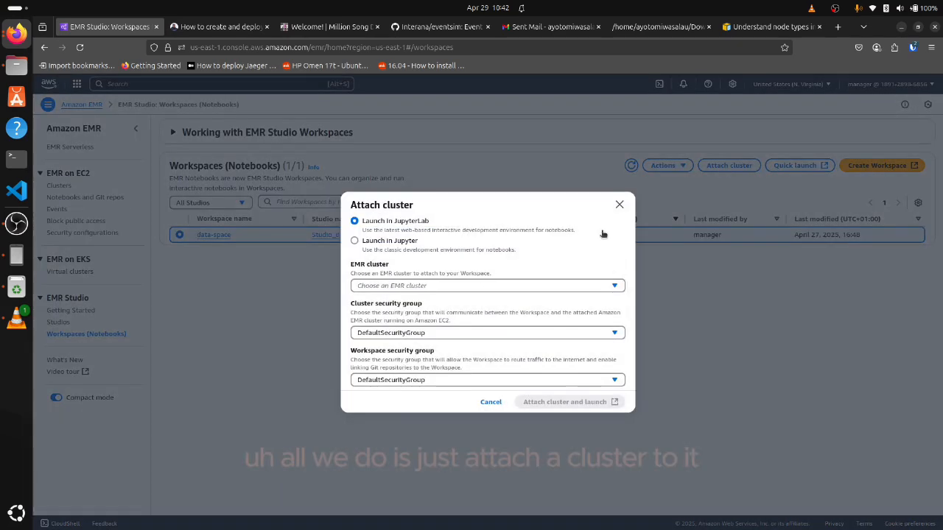
left_click(477, 286)
left_click(455, 317)
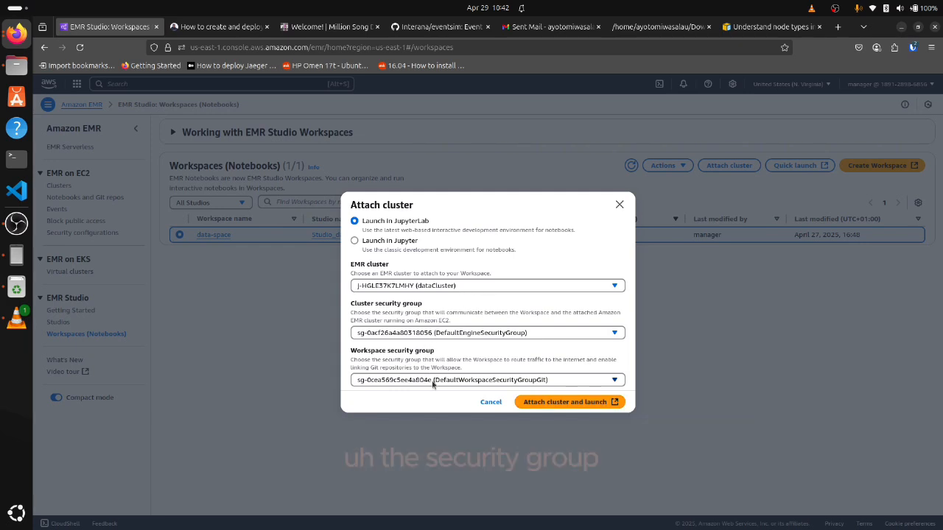
left_click(452, 334)
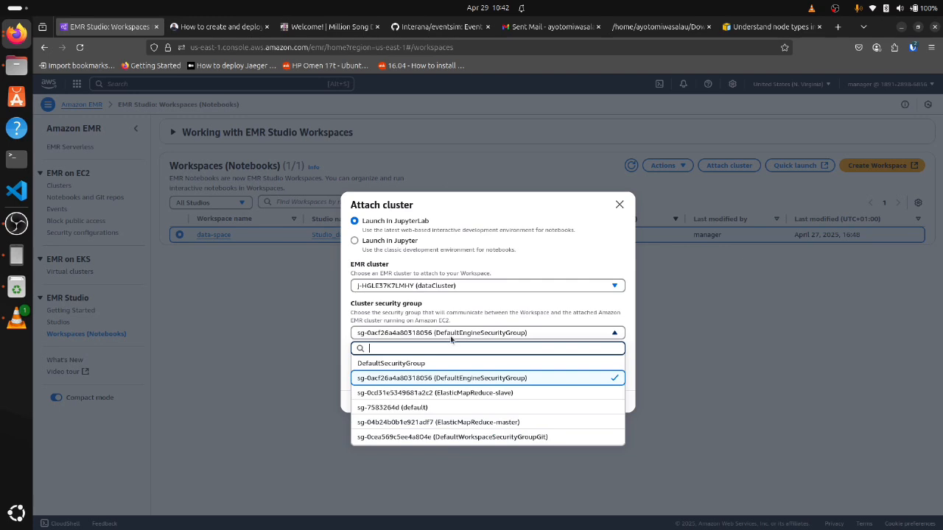
left_click(447, 379)
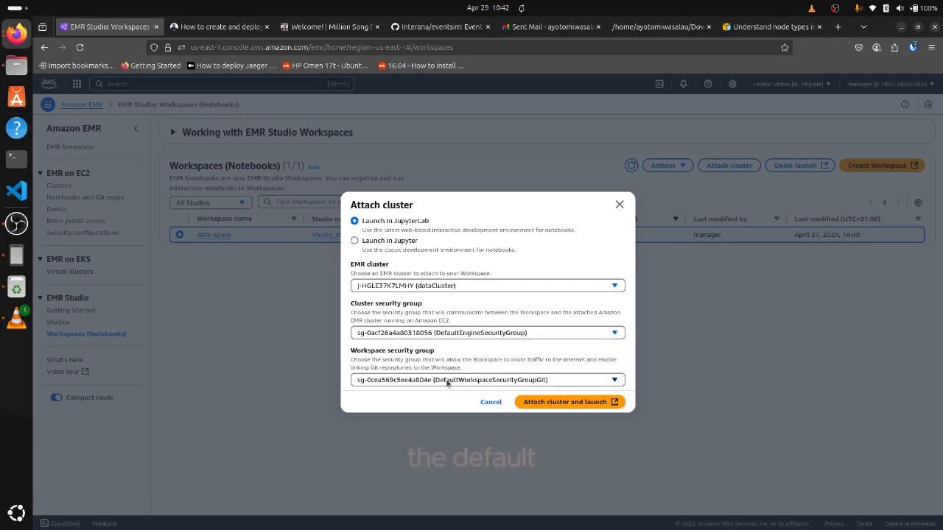
left_click(586, 405)
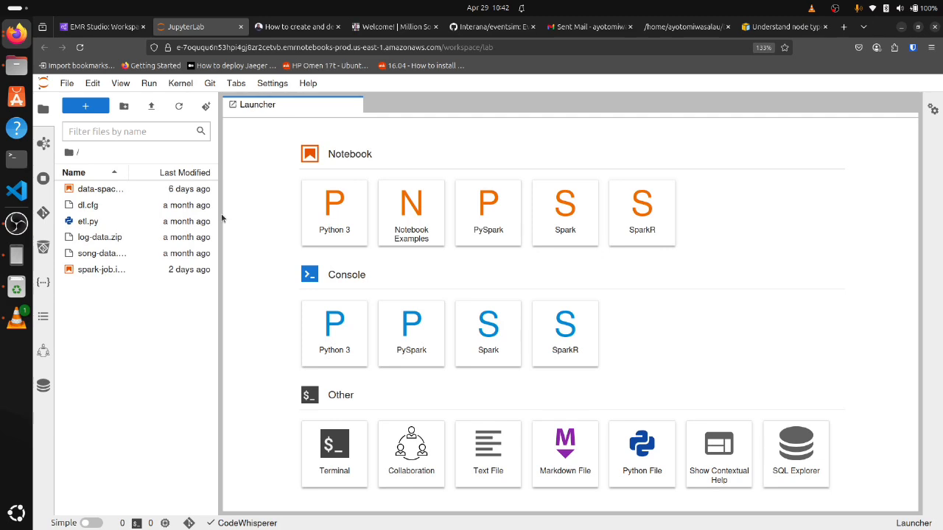
Widen the file browser to show full file names and open the data-space.ipynb notebook
left_click_drag(221, 215, 262, 220)
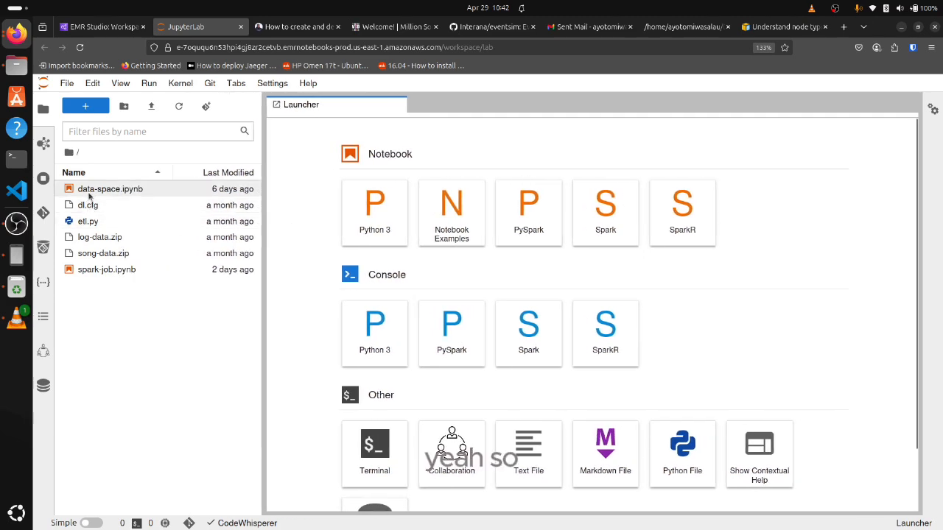
left_click(92, 191)
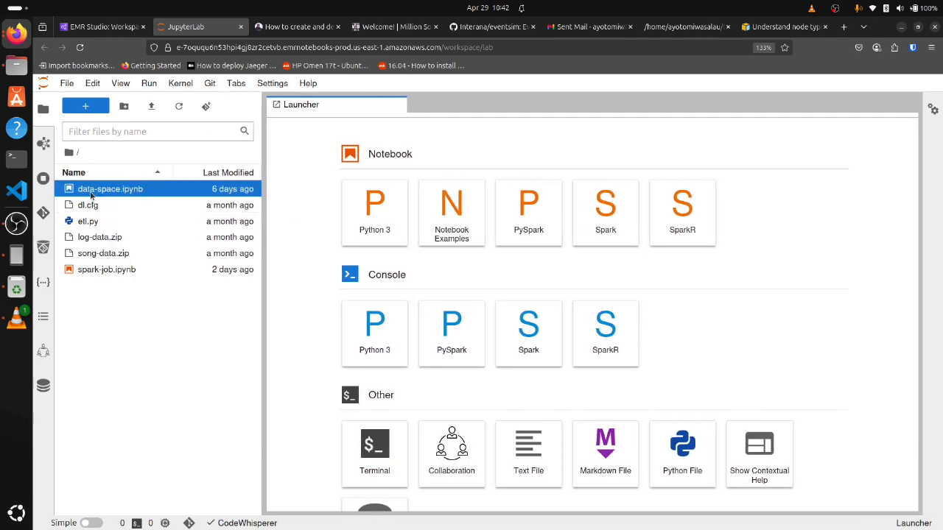
double_click(91, 194)
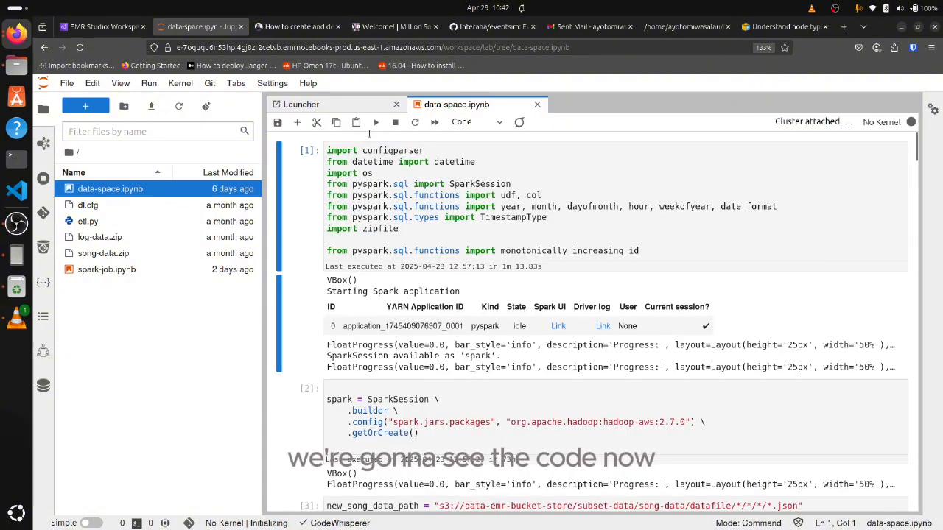
Look through the notebook's opening cells, from the library imports and Spark session to the song data loading and preview
scroll(405, 213, "down", 5)
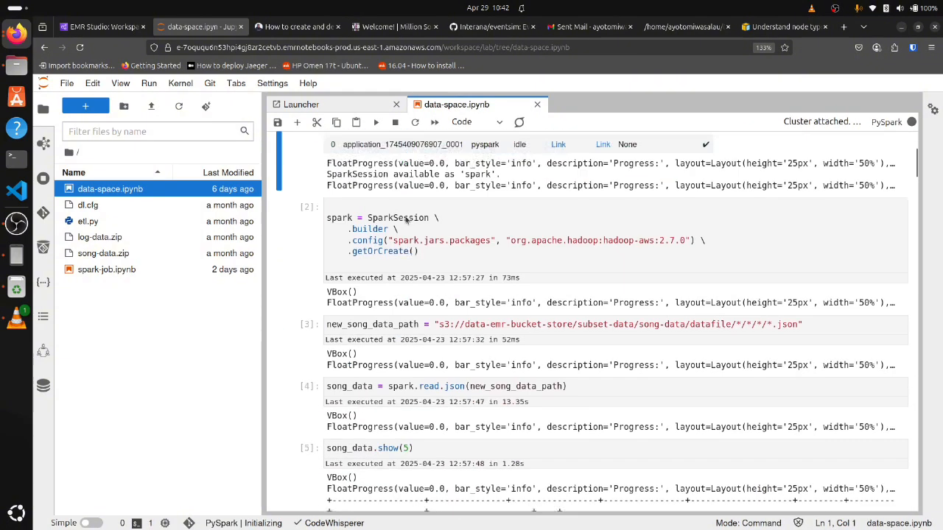
scroll(404, 214, "up", 5)
scroll(405, 216, "down", 1)
scroll(405, 216, "down", 5)
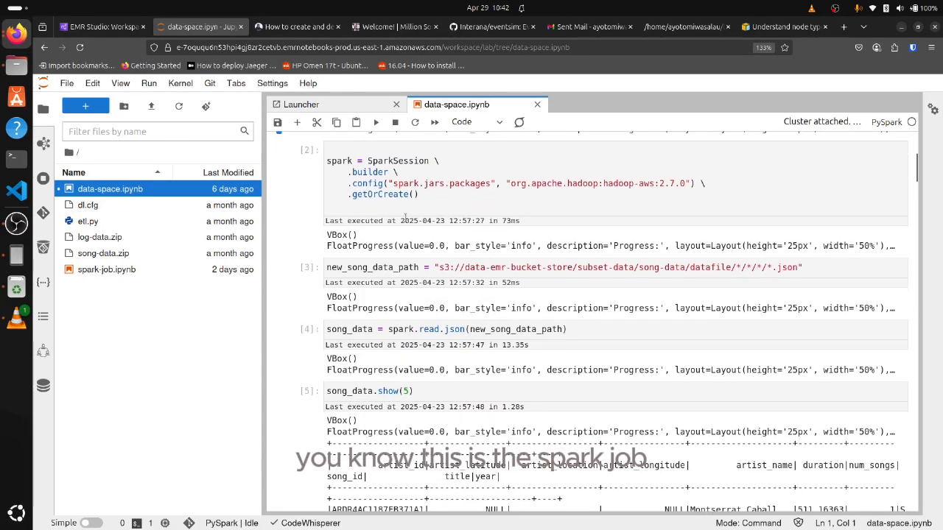
scroll(404, 219, "down", 5)
scroll(404, 219, "up", 11)
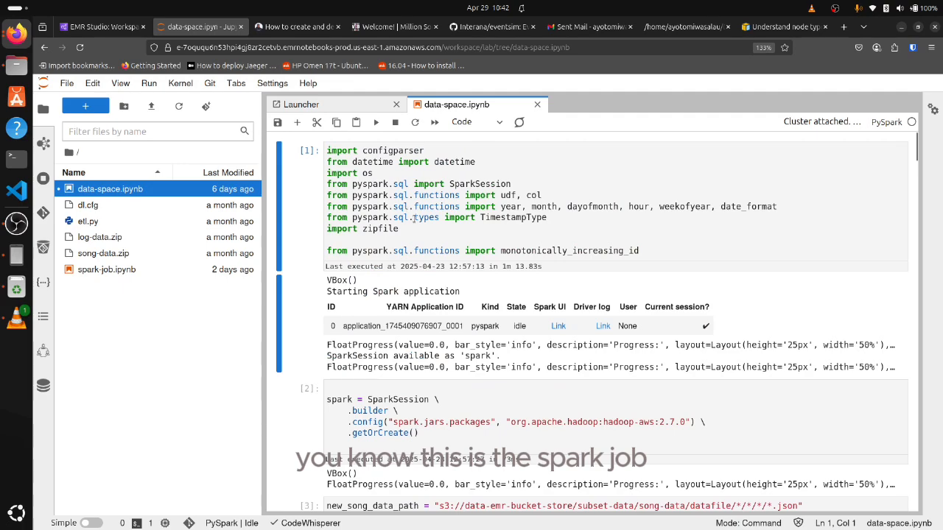
scroll(415, 221, "down", 10)
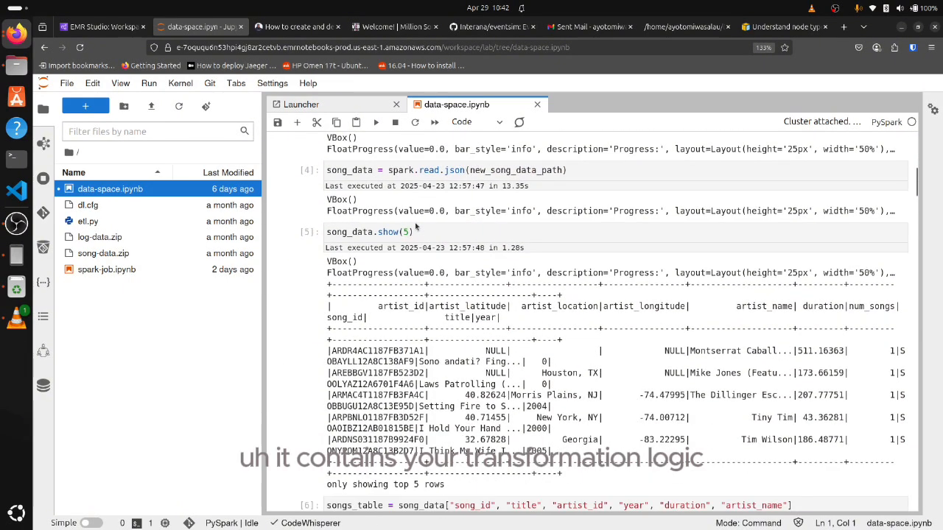
scroll(416, 228, "up", 10)
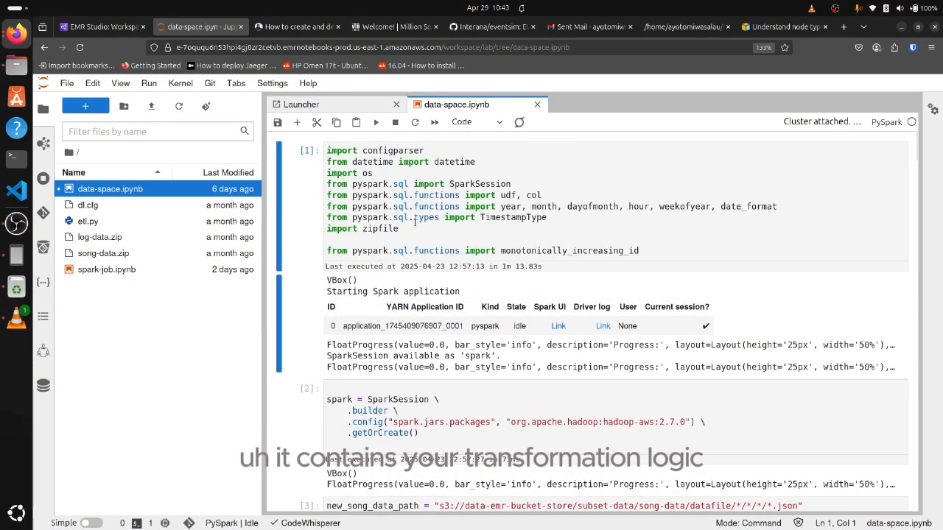
scroll(415, 221, "down", 5)
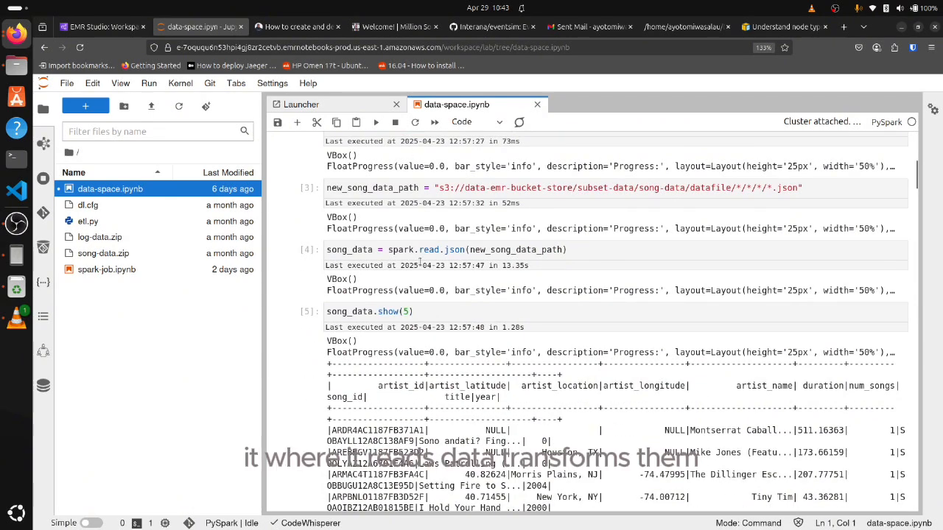
scroll(425, 285, "down", 2)
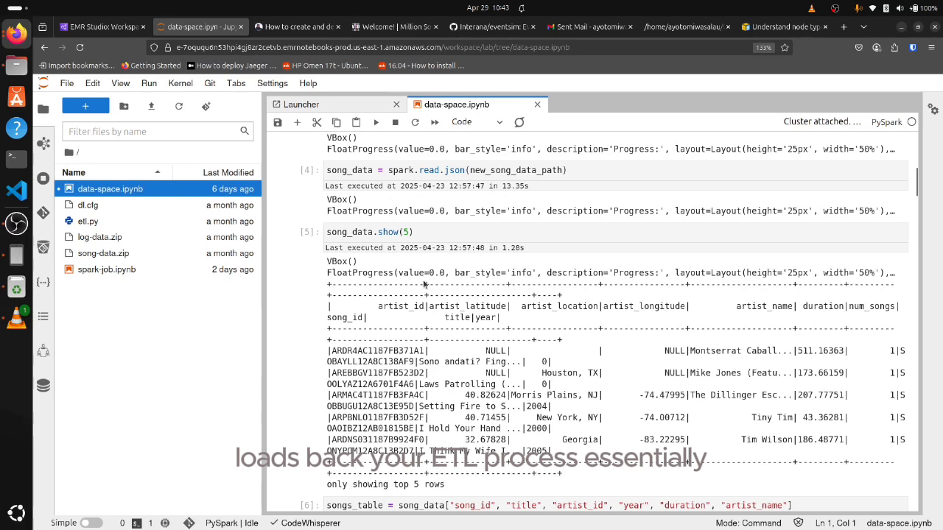
scroll(422, 245, "up", 10)
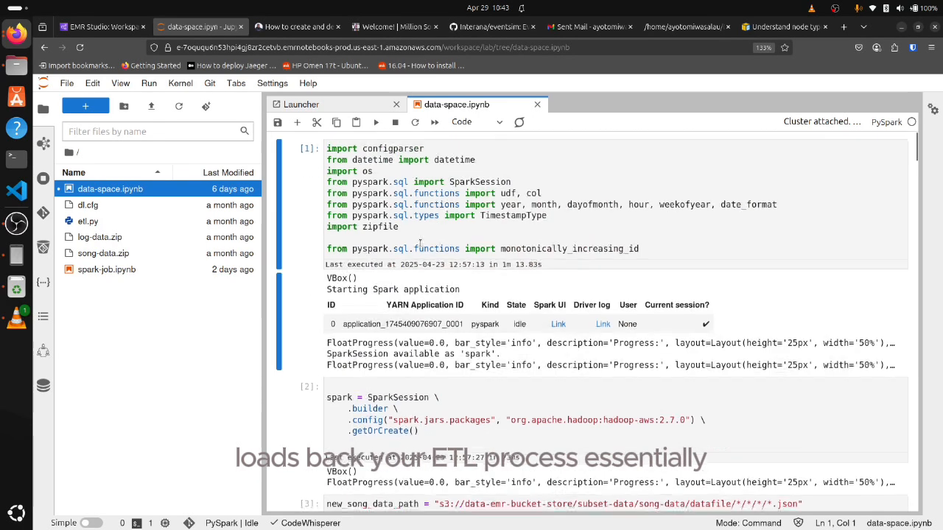
Run the first cell with the library imports to start the Spark application, and hide the file browser
left_click(416, 207)
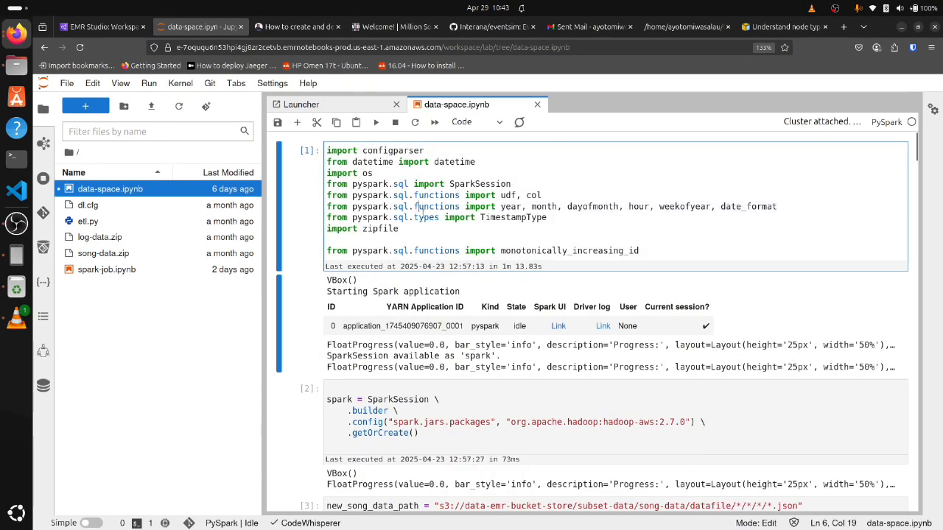
left_click_drag(640, 250, 216, 129)
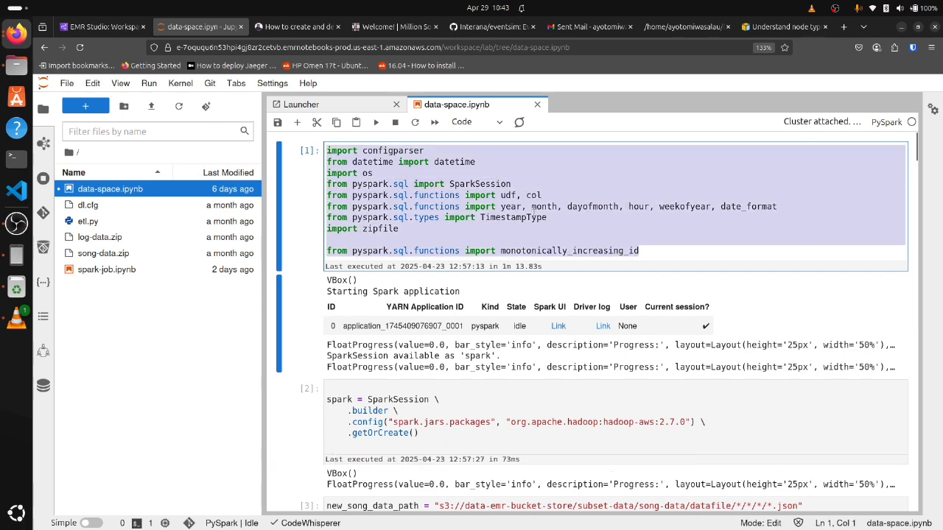
key("shift+Return")
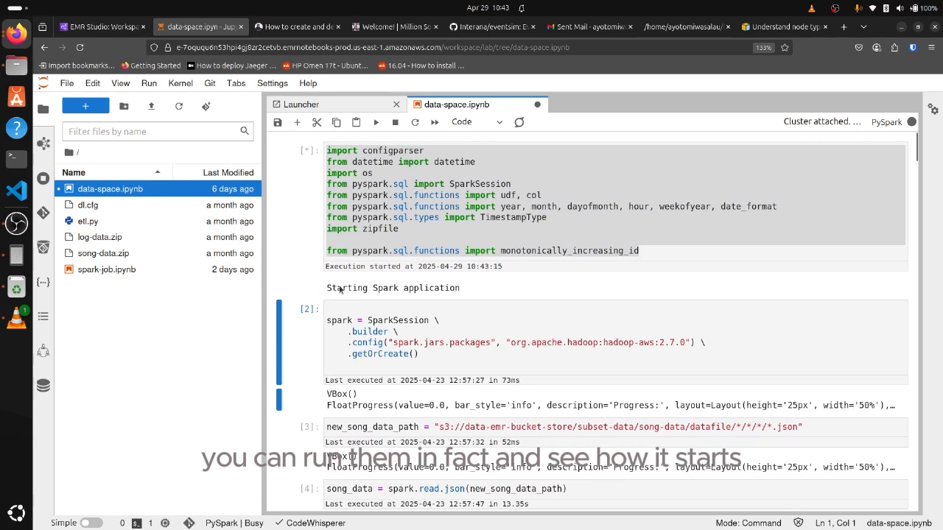
scroll(472, 289, "down", 2)
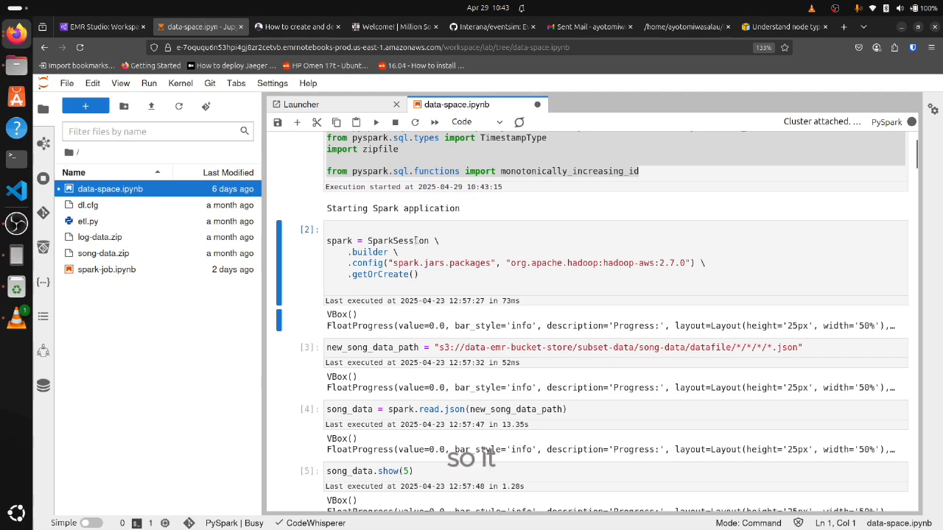
scroll(416, 240, "up", 2)
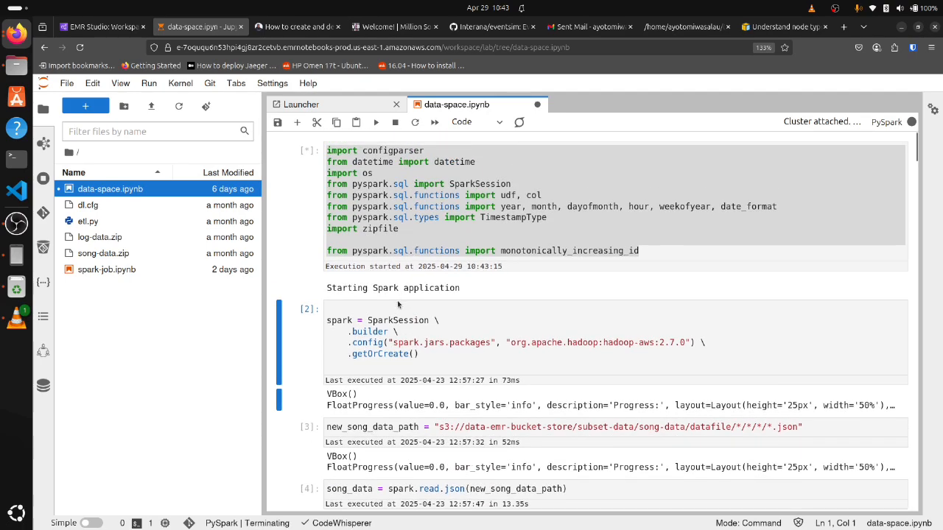
scroll(394, 305, "down", 8)
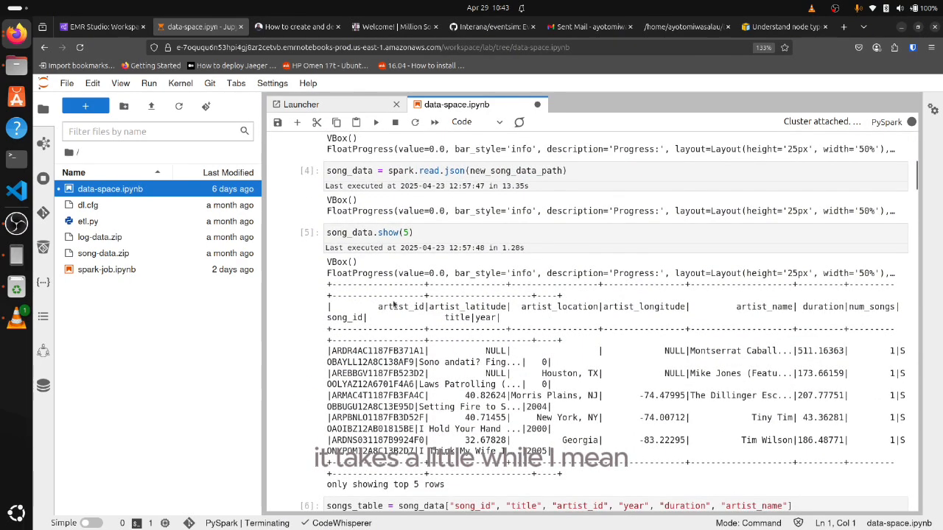
scroll(395, 304, "up", 6)
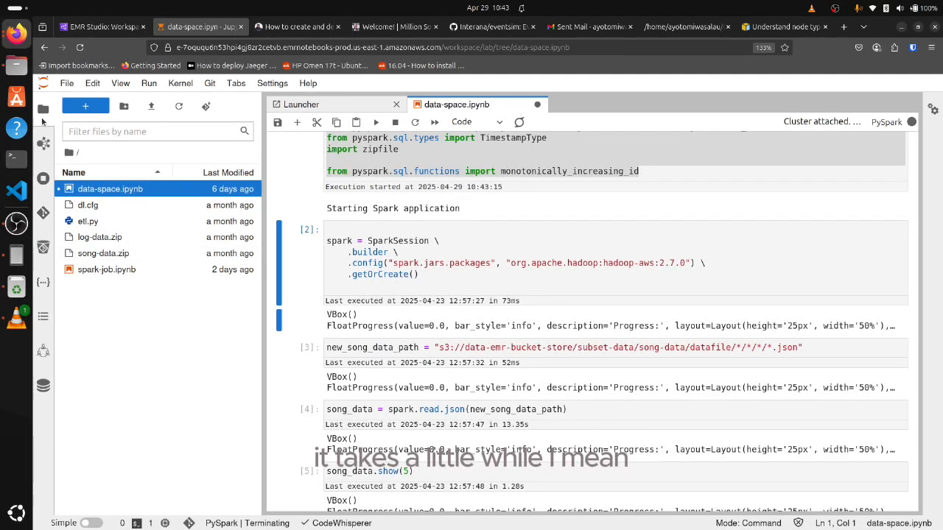
left_click(43, 110)
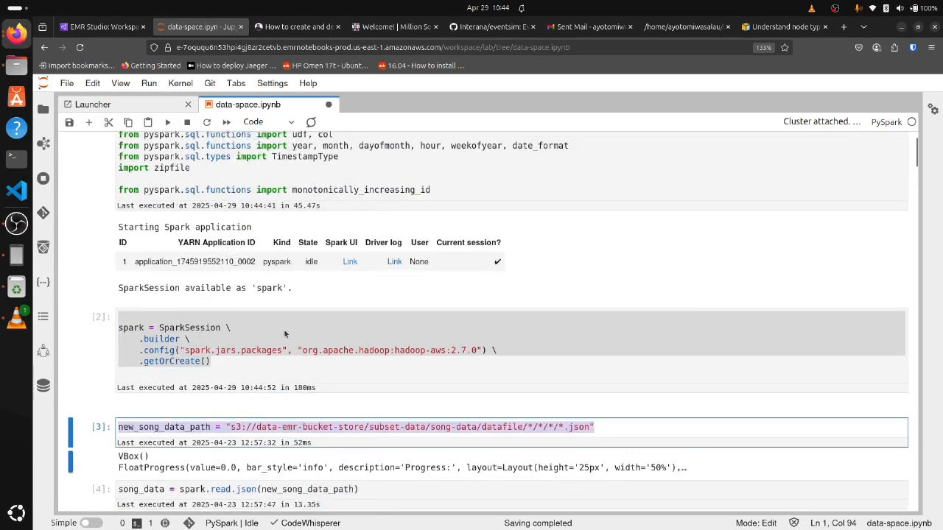
Review the executed import cell, its Spark application output and the SparkSession builder cell
scroll(286, 334, "up", 2)
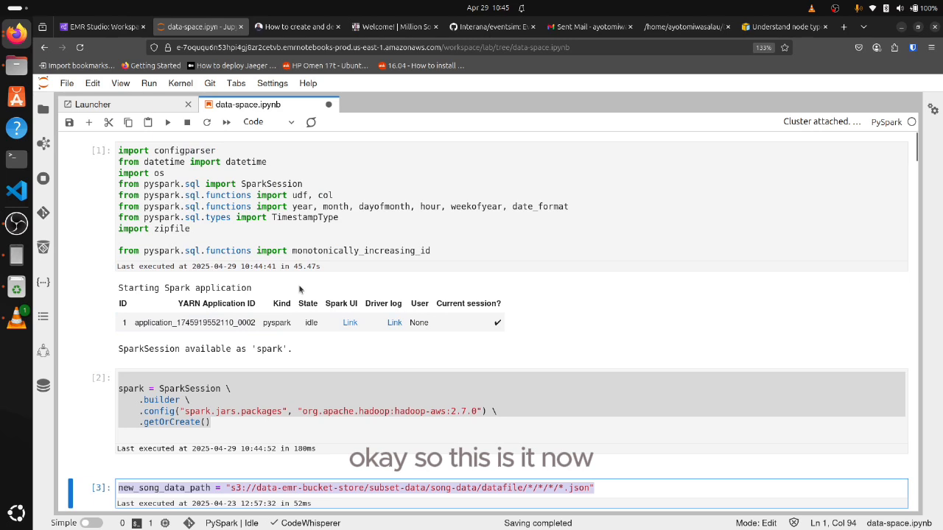
left_click(422, 250)
key("ctrl+a")
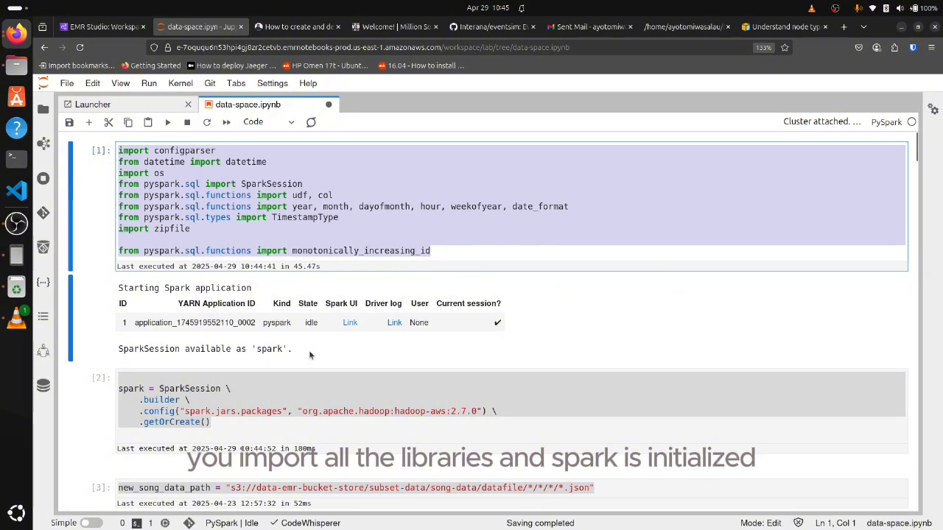
left_click_drag(310, 355, 129, 267)
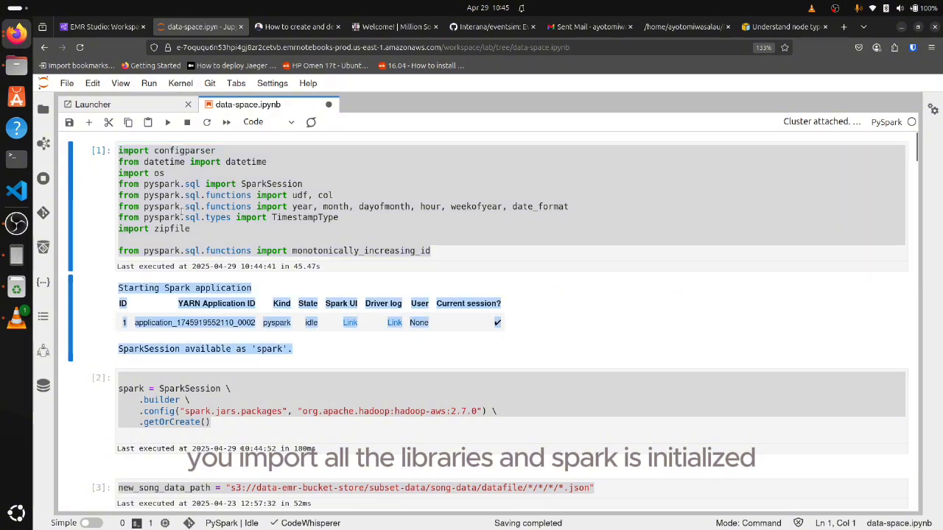
left_click(347, 194)
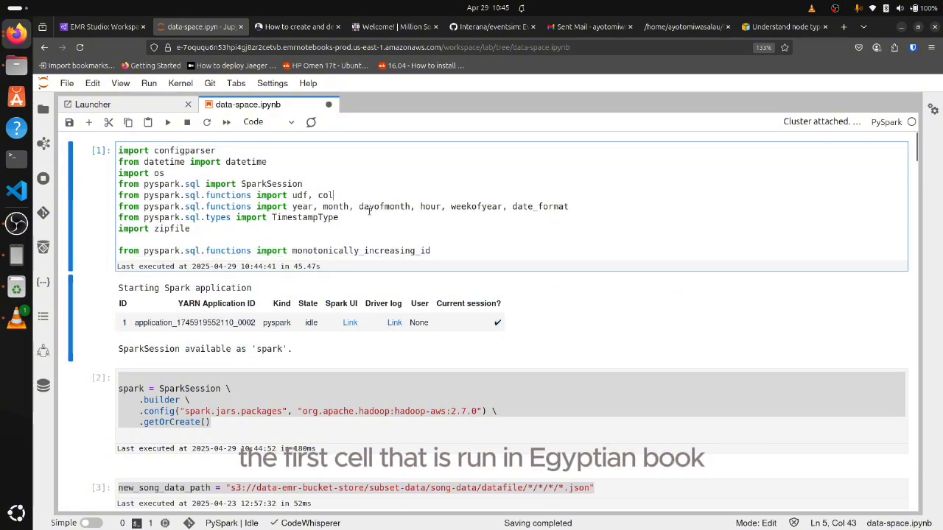
left_click(201, 398)
left_click_drag(211, 422, 140, 384)
scroll(234, 291, "down", 3)
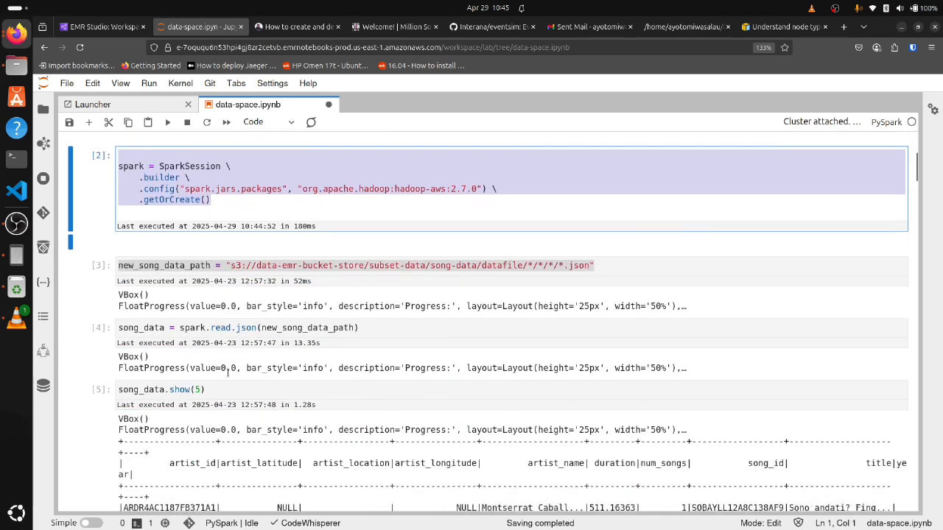
Examine the S3 path assigned to new_song_data_path and return to the EMR console's Workspaces page
double_click(288, 251)
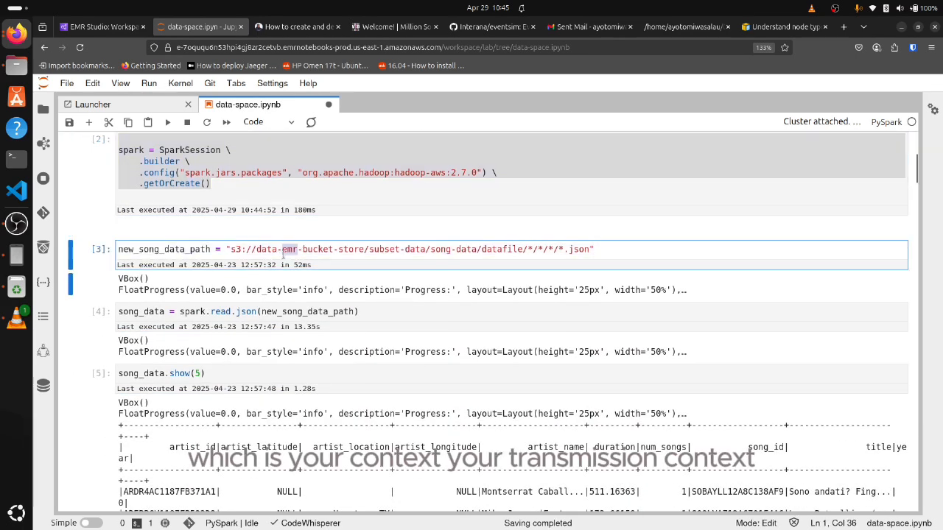
left_click(295, 248)
left_click_drag(125, 250, 205, 253)
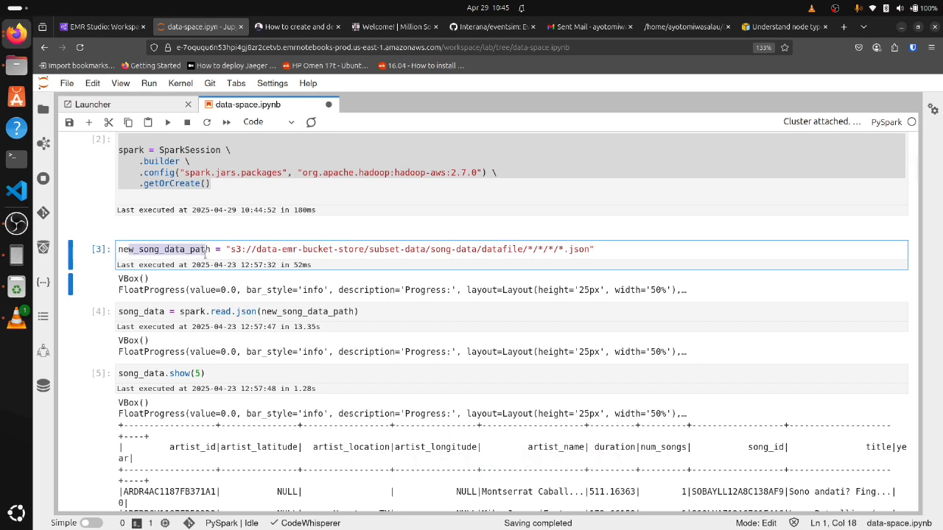
triple_click(318, 250)
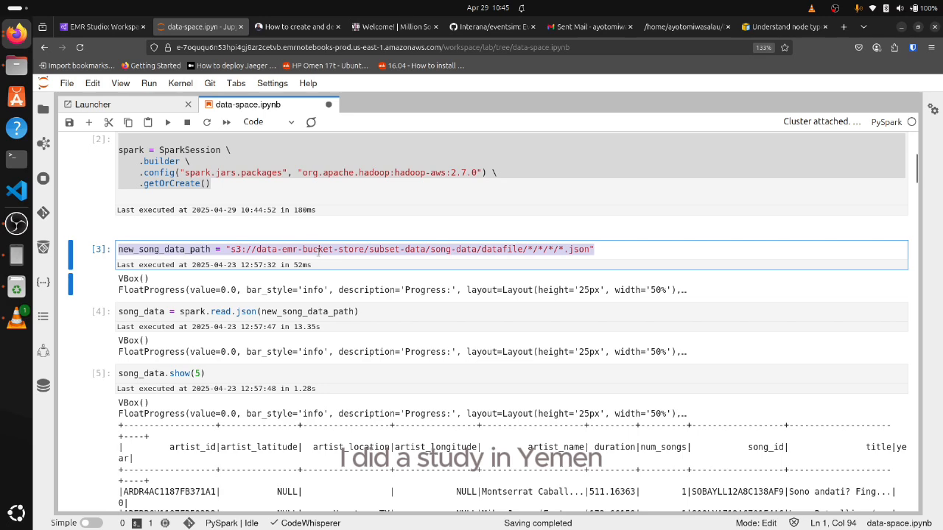
left_click(104, 30)
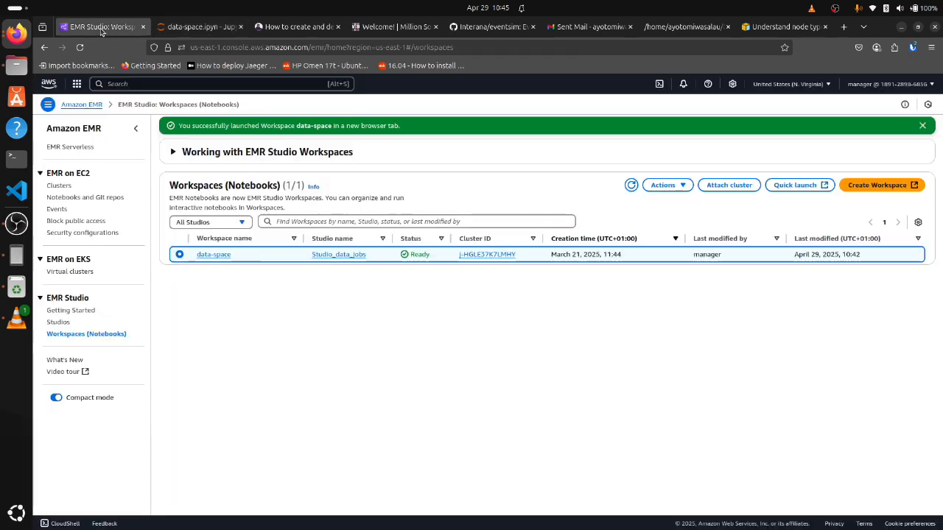
Go to the S3 service in the AWS console and open the data-emr-bucket-store bucket
left_click(194, 84)
type("s3")
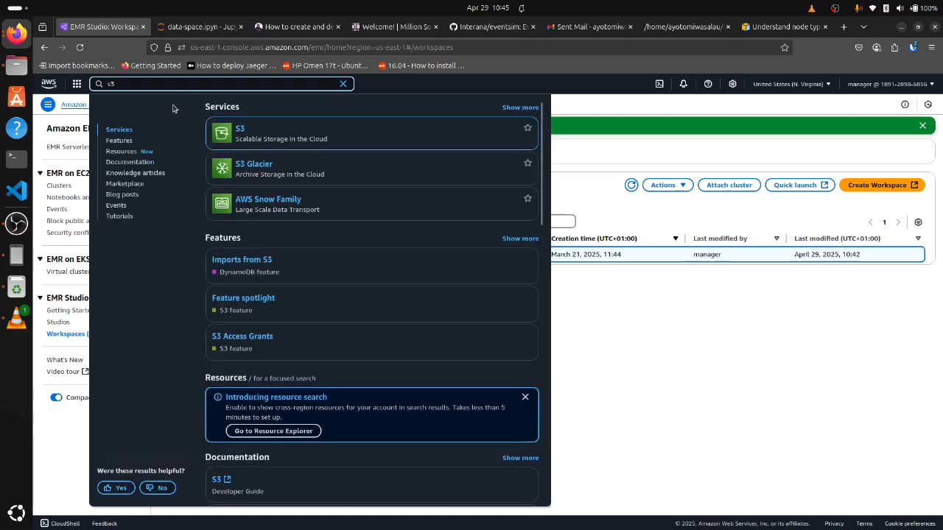
left_click(243, 133)
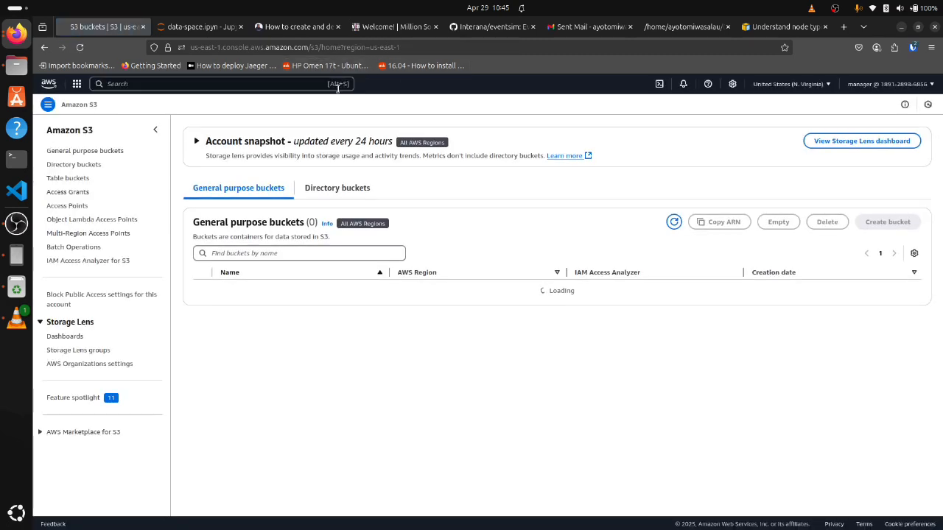
scroll(253, 359, "down", 2)
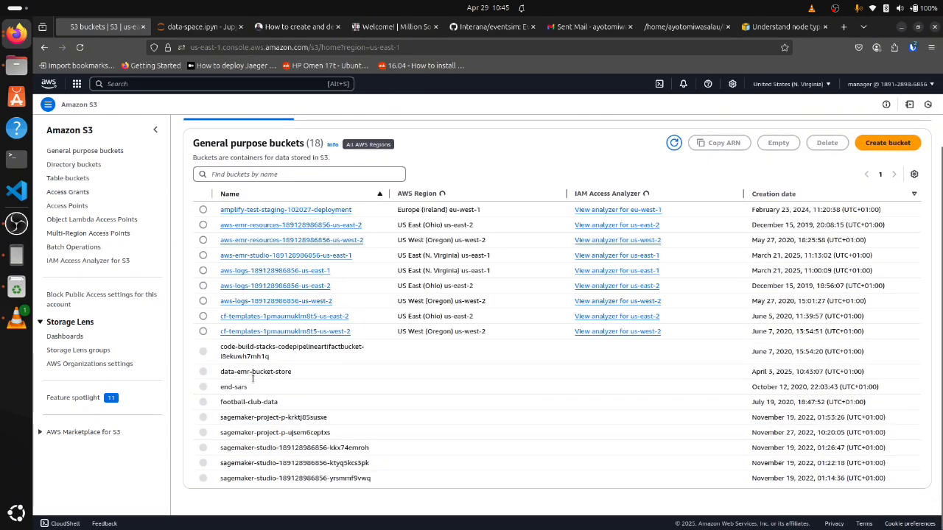
left_click(252, 370)
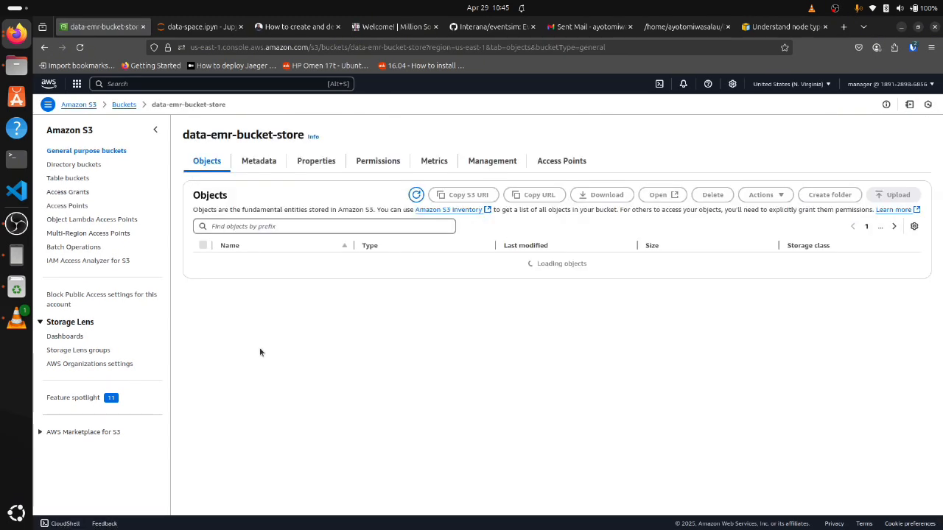
Browse the deploy-on-console/input folder, looking into its song-data folder and the JSON event files in log-data
left_click(256, 260)
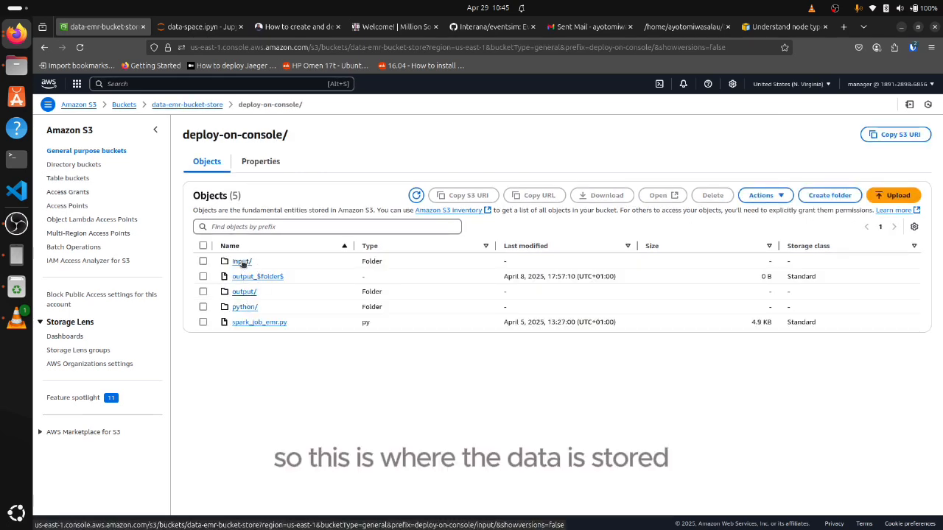
left_click(242, 261)
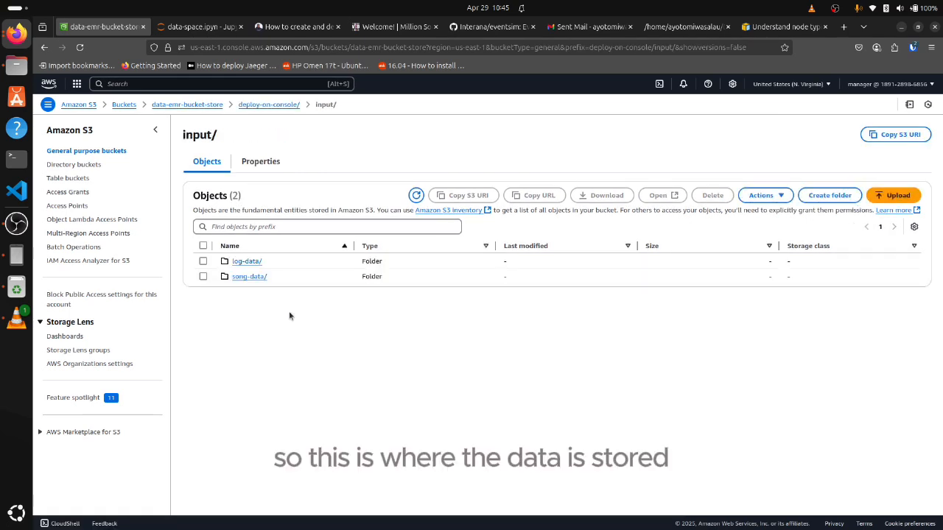
left_click(244, 276)
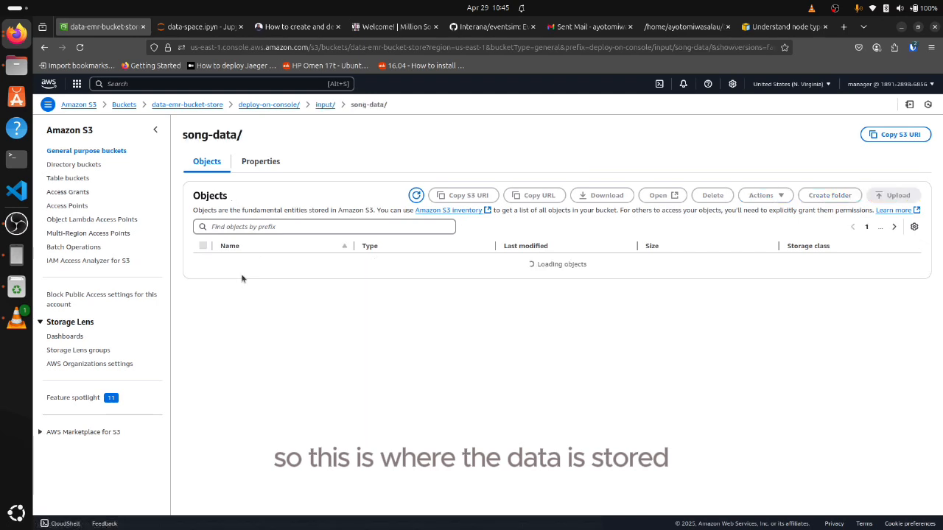
left_click(325, 106)
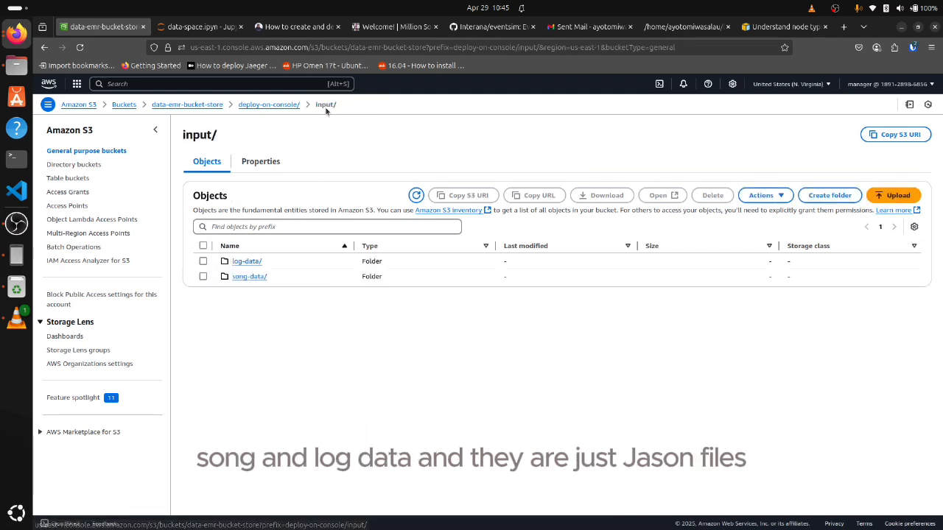
left_click(243, 262)
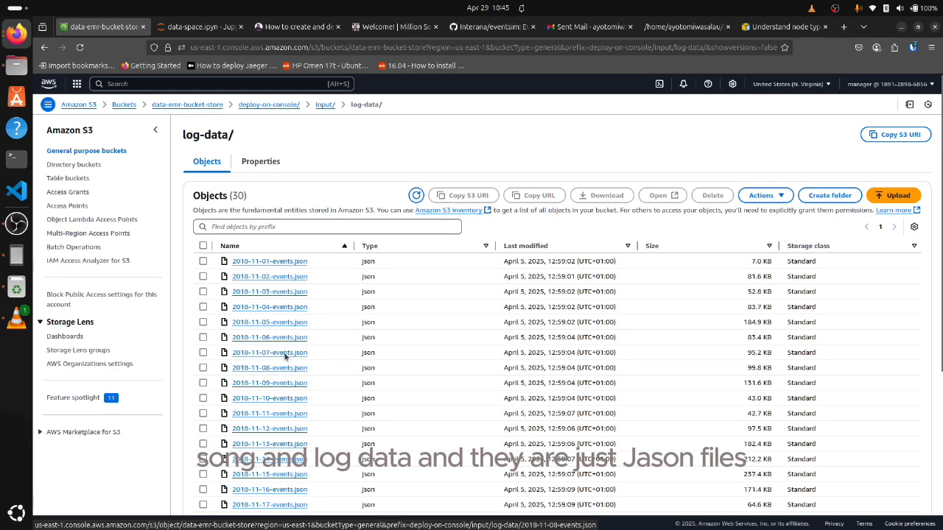
scroll(243, 310, "down", 5)
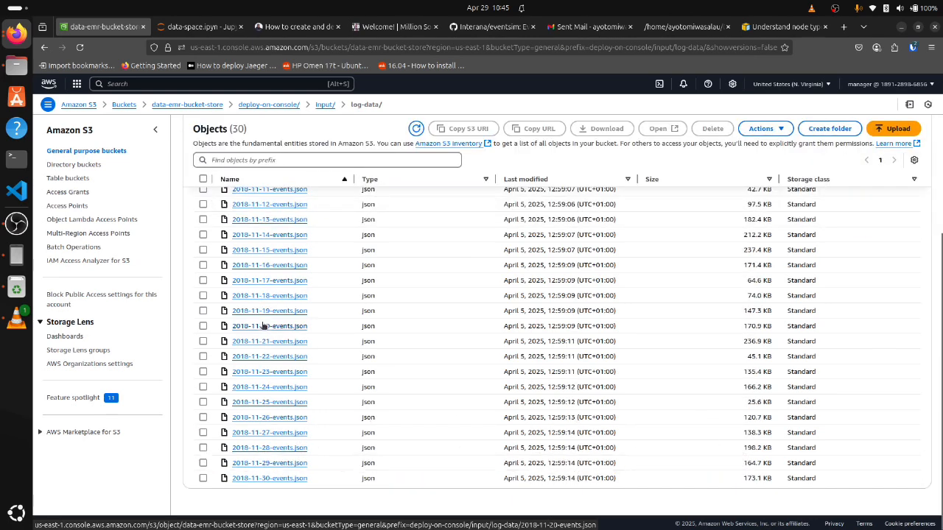
Switch to the data-space notebook and run its song data cells, from the new_song_data_path assignment through song_data.show(5)
left_click(199, 26)
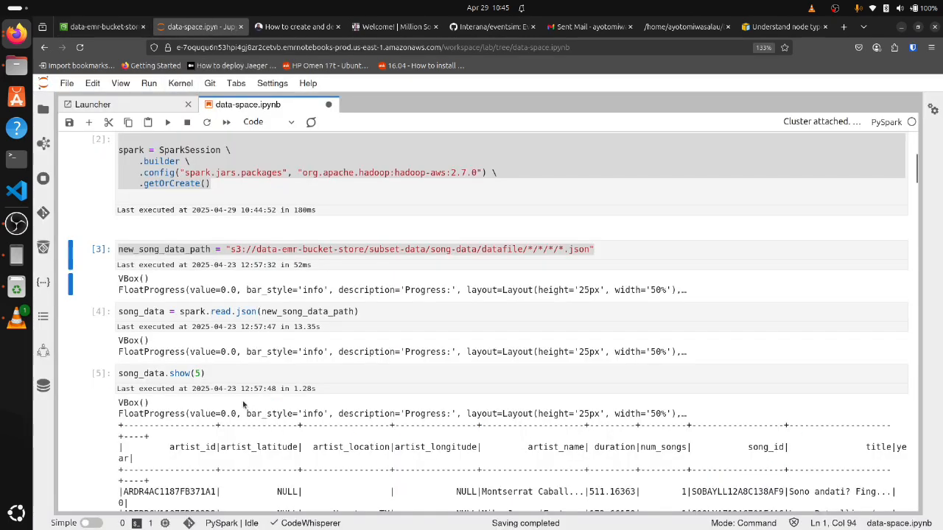
scroll(237, 380, "down", 2)
scroll(237, 153, "down", 2)
scroll(243, 184, "up", 4)
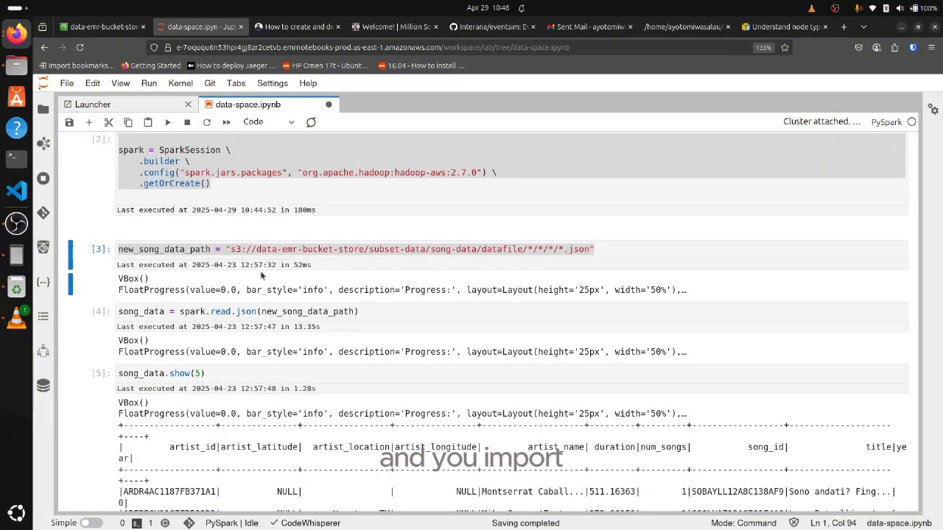
left_click(253, 251)
key("shift+Return")
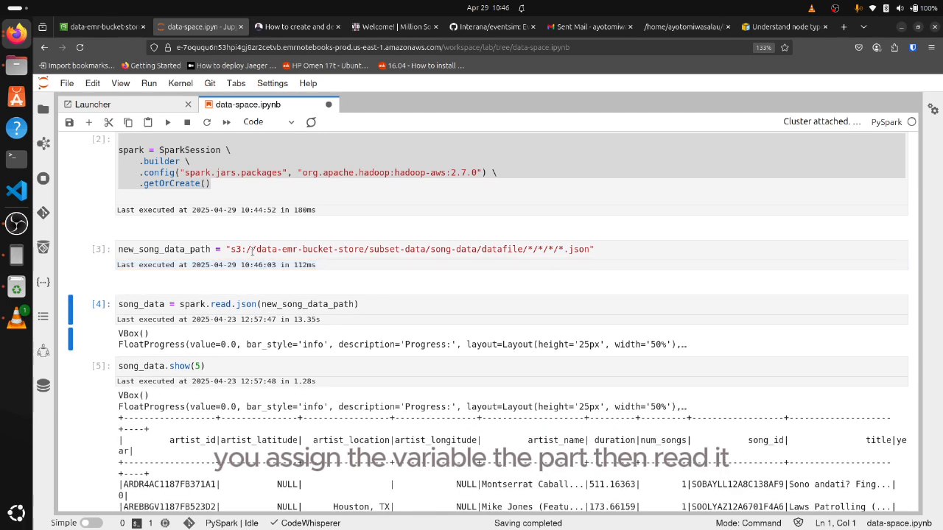
key("shift+Return")
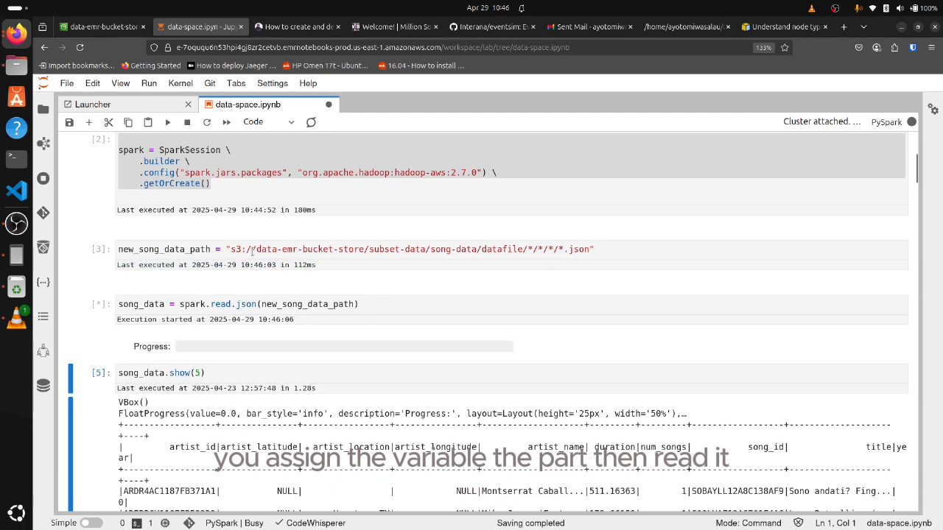
key("shift+Return")
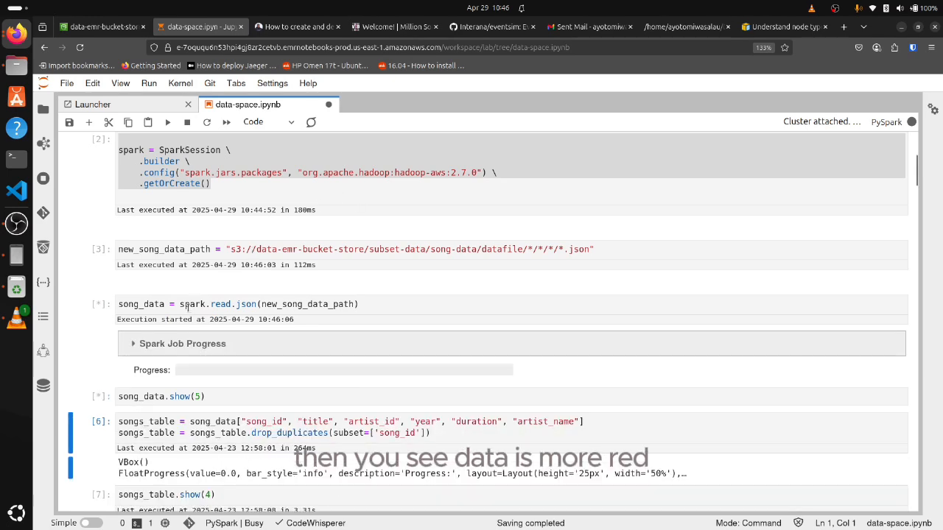
Expand the Spark Job Progress of the spark.read.json cell, review its jobs, stages and task progress, and collapse it
scroll(276, 295, "down", 2)
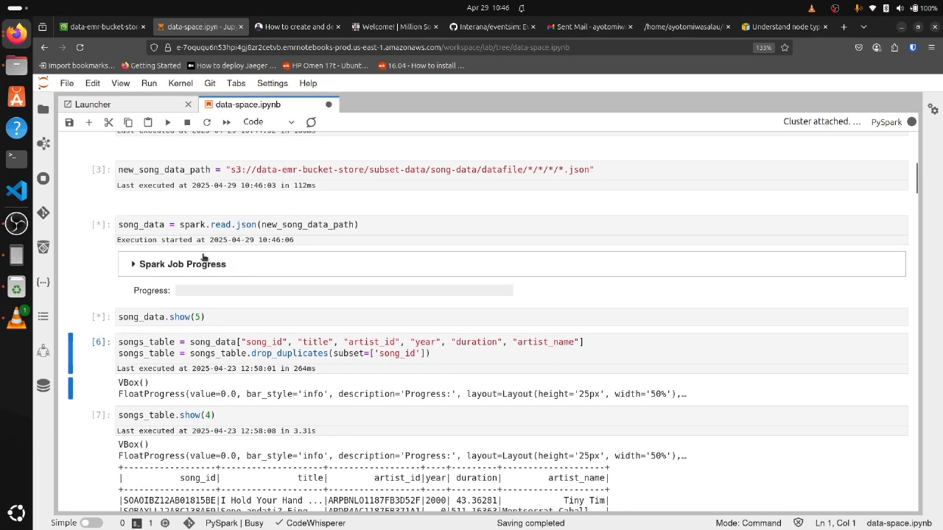
left_click(144, 265)
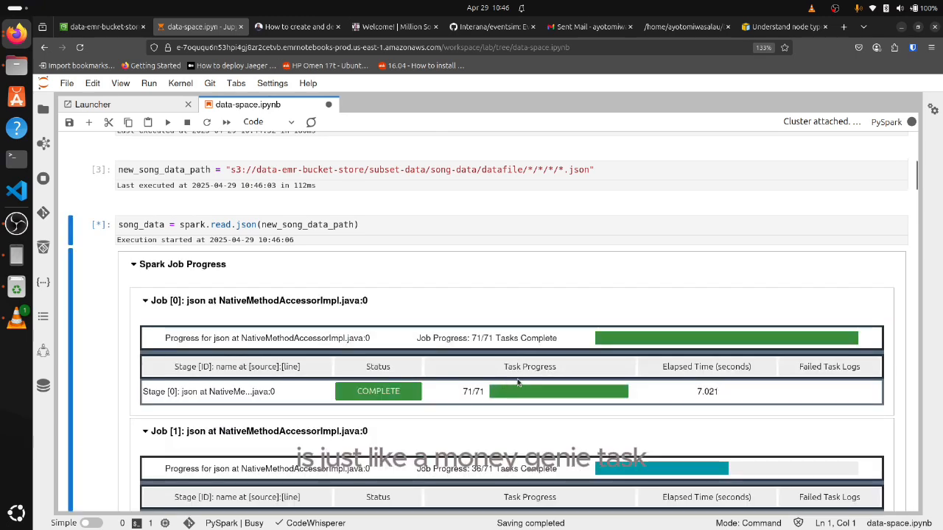
scroll(387, 313, "down", 2)
scroll(387, 313, "down", 4)
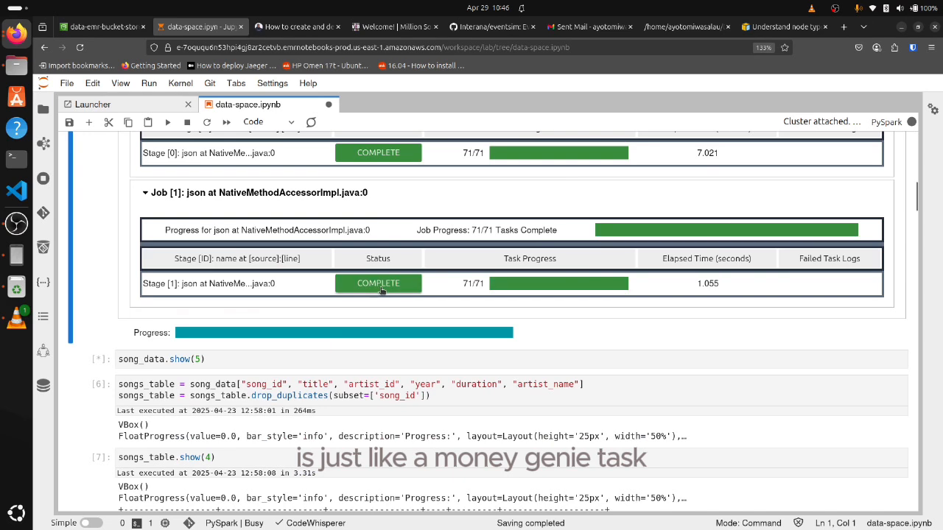
scroll(406, 311, "up", 2)
scroll(301, 295, "up", 2)
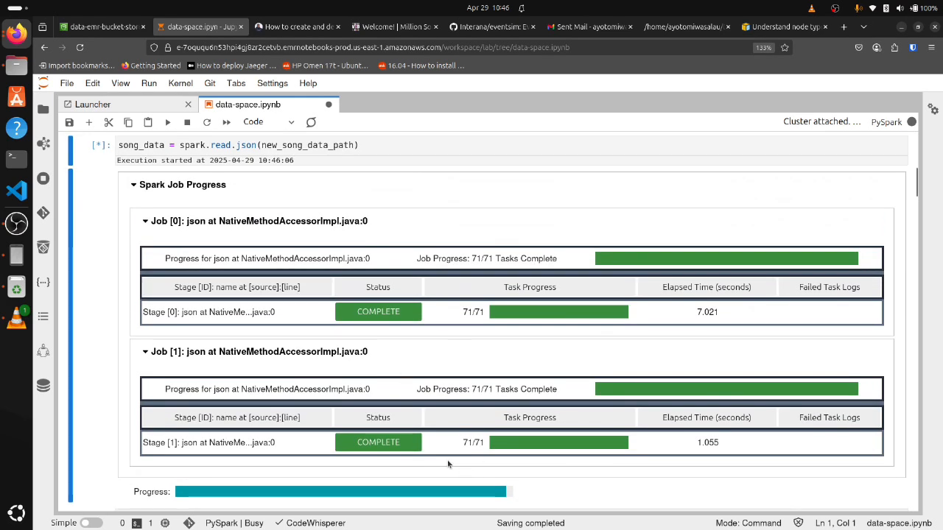
scroll(239, 335, "up", 4)
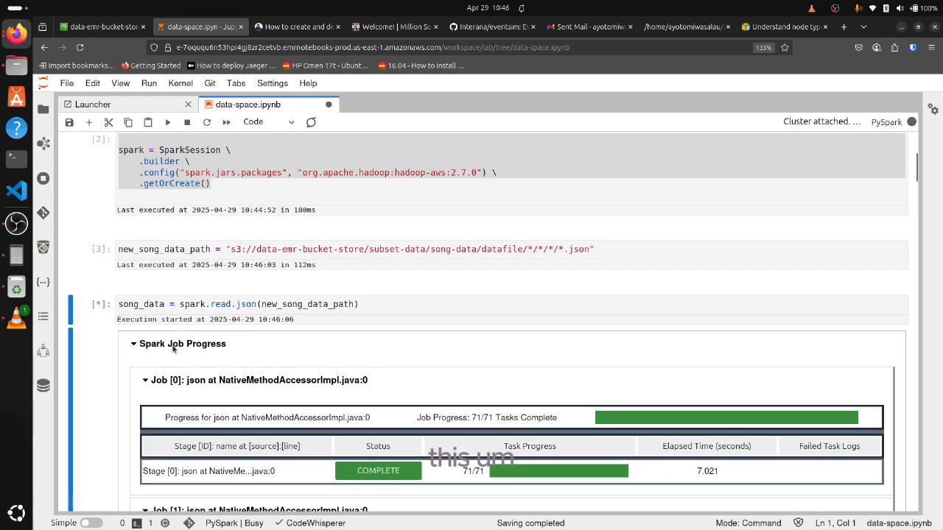
scroll(172, 349, "down", 8)
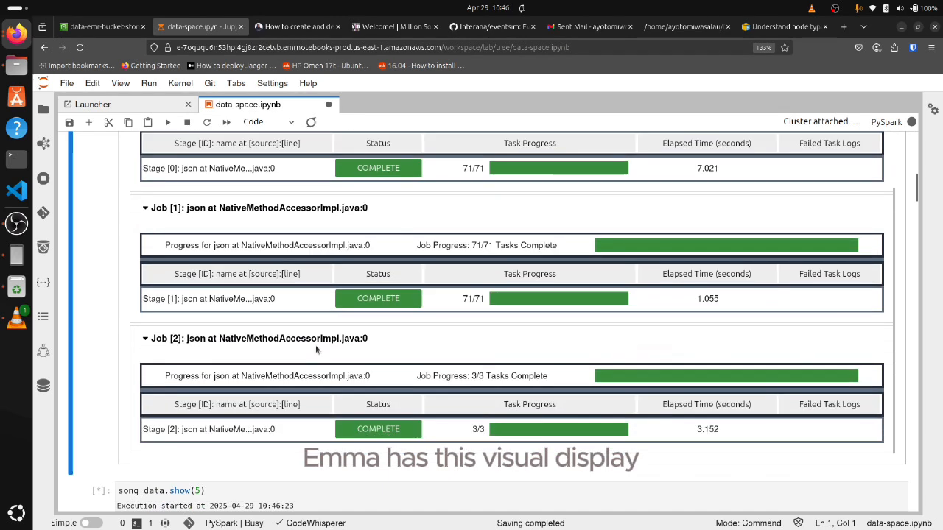
scroll(317, 348, "down", 6)
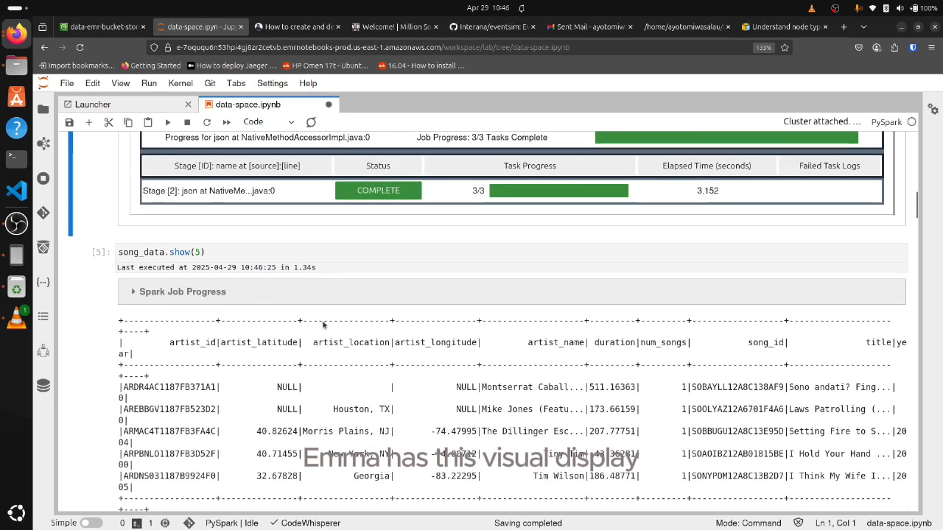
scroll(323, 325, "up", 6)
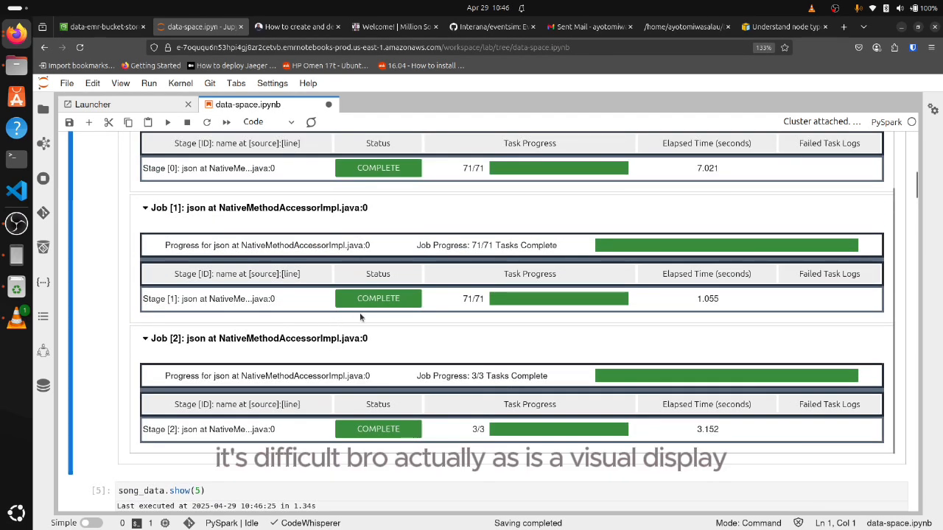
scroll(360, 316, "up", 11)
scroll(280, 364, "down", 4)
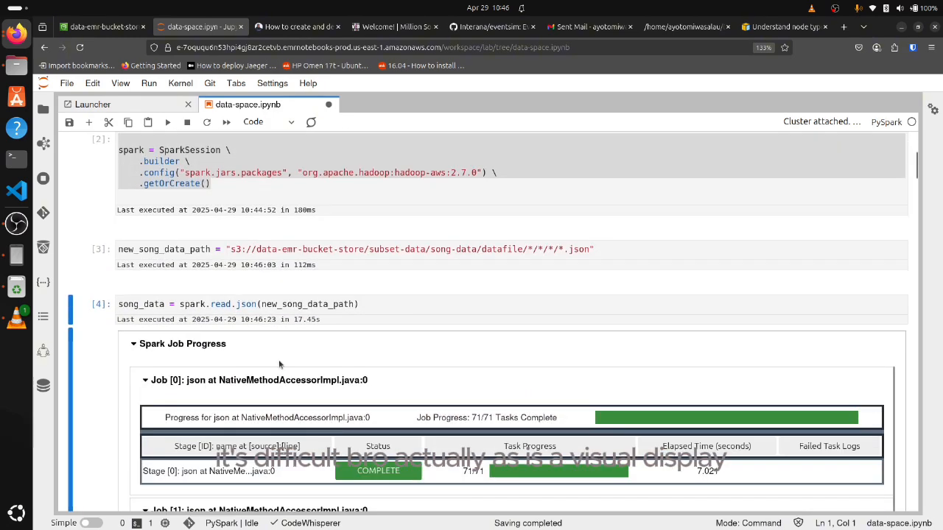
left_click(133, 346)
Run the song_data.show(5) cell again to refresh the preview of the song data
scroll(176, 383, "down", 1)
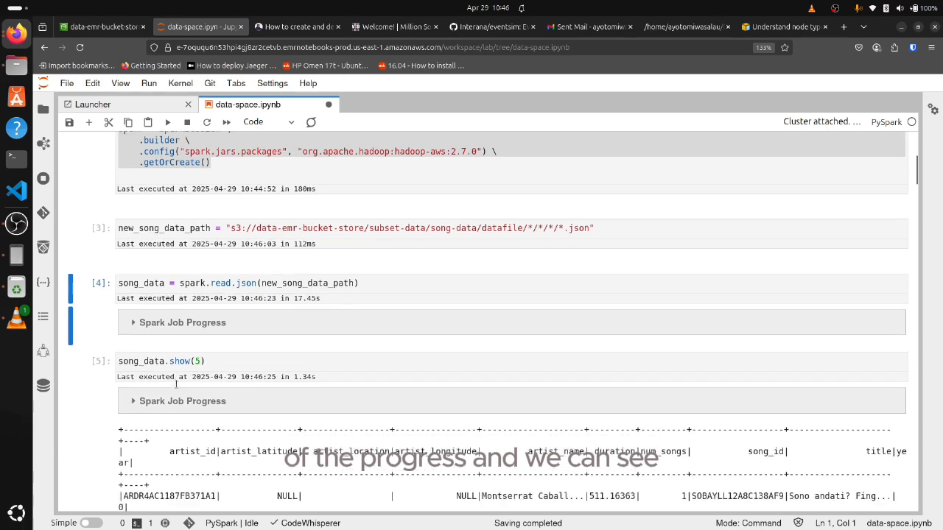
scroll(176, 384, "down", 3)
left_click(163, 226)
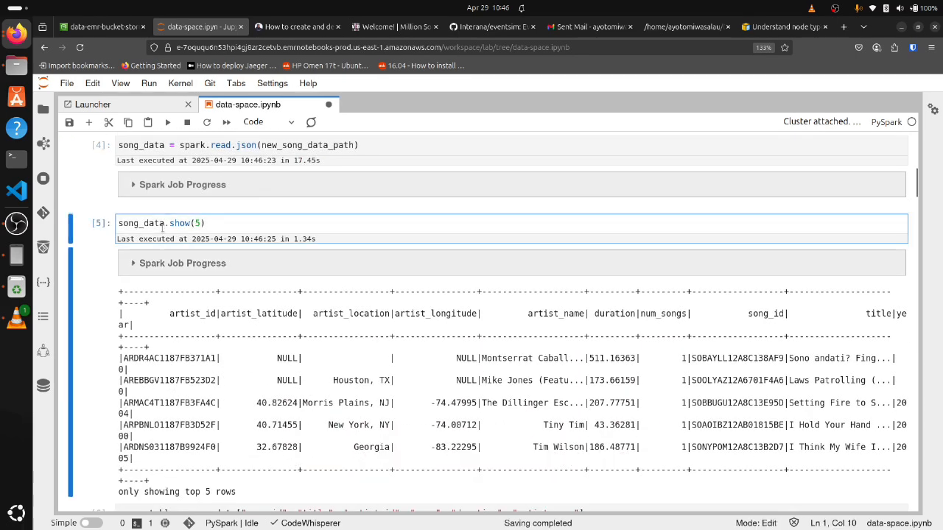
key("shift+Return")
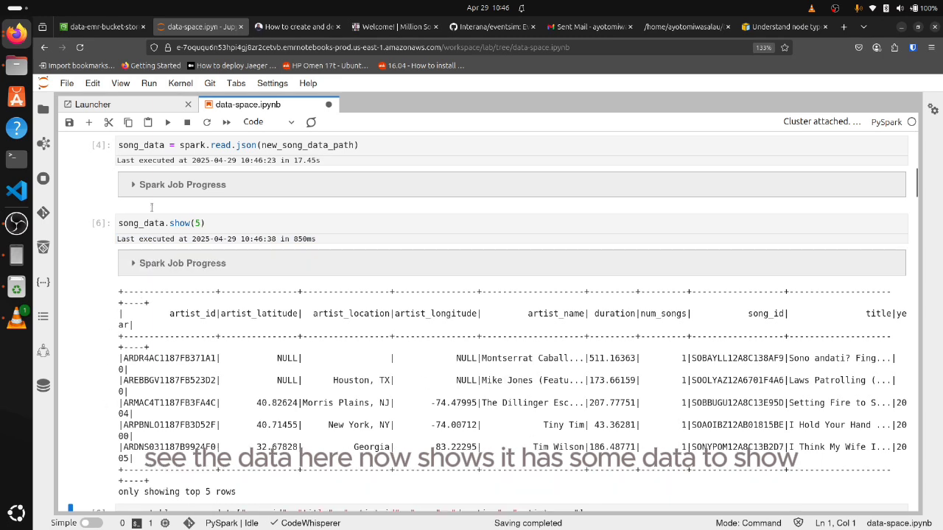
Examine the column headings of the song_data preview, from artist_id to year
left_click(155, 223)
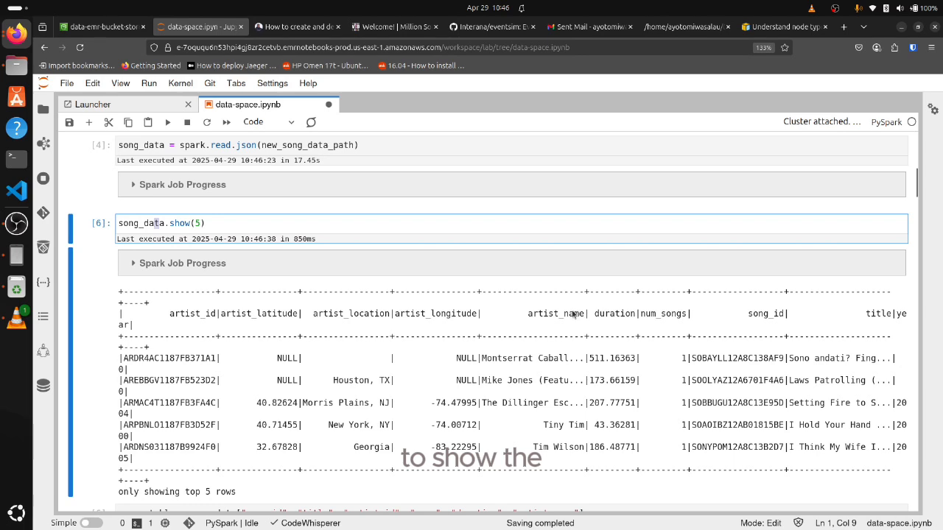
triple_click(197, 316)
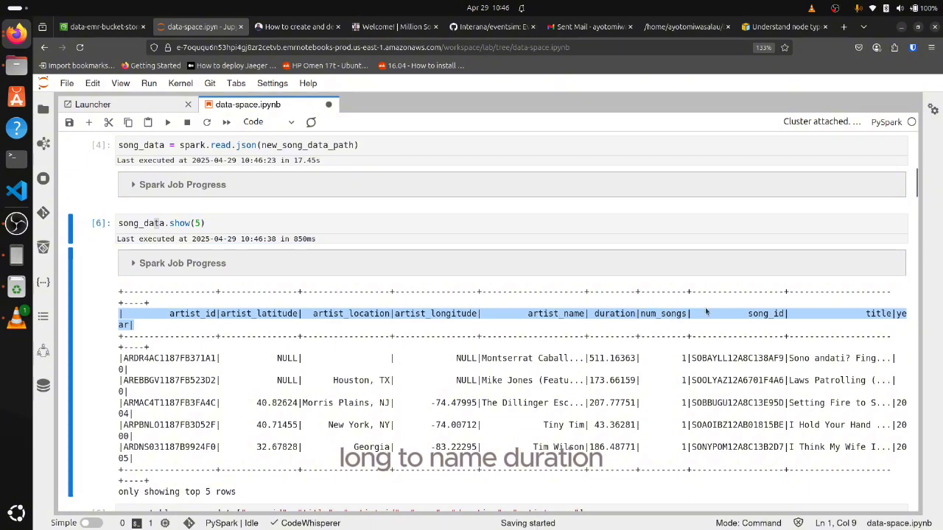
scroll(539, 347, "down", 4)
scroll(539, 348, "up", 2)
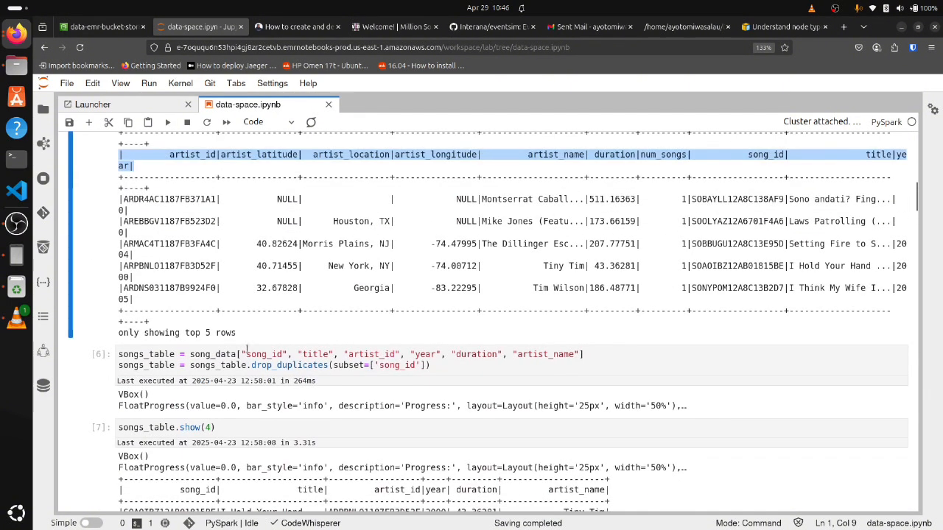
Examine the songs_table cell's selected fields and drop_duplicates line, along with the songs_table.show(4) cell and its output
double_click(157, 357)
triple_click(156, 358)
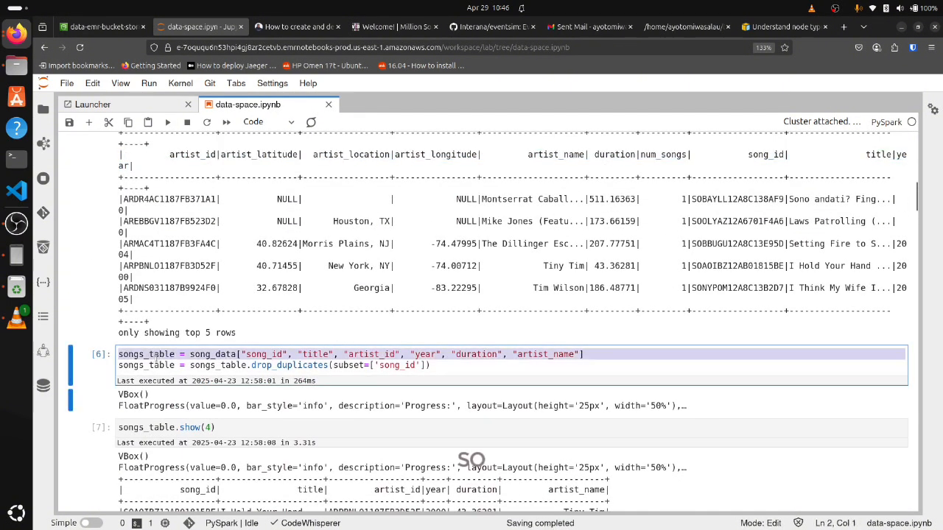
left_click_drag(440, 365, 238, 289)
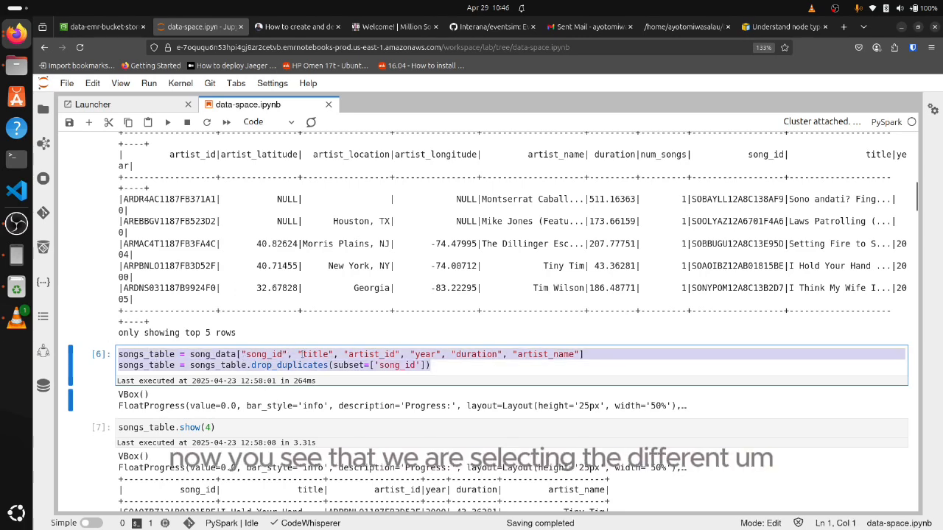
double_click(488, 355)
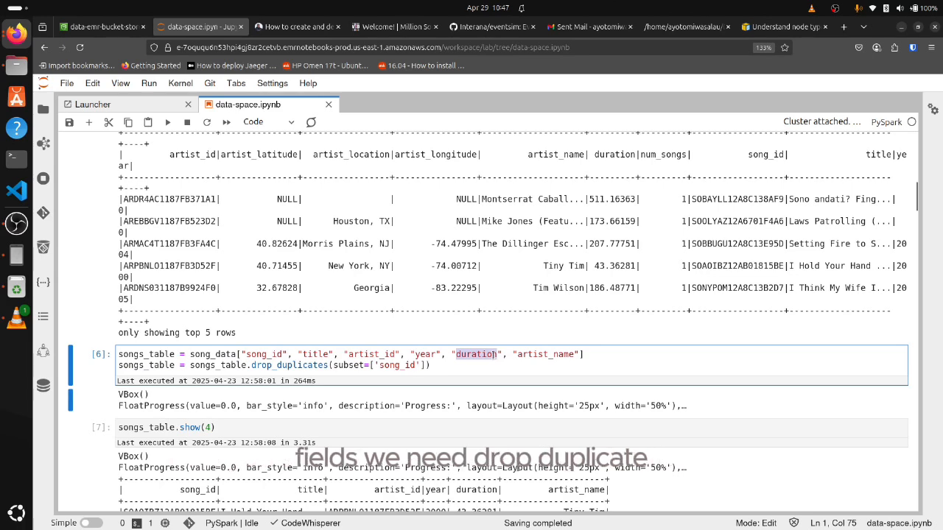
triple_click(305, 365)
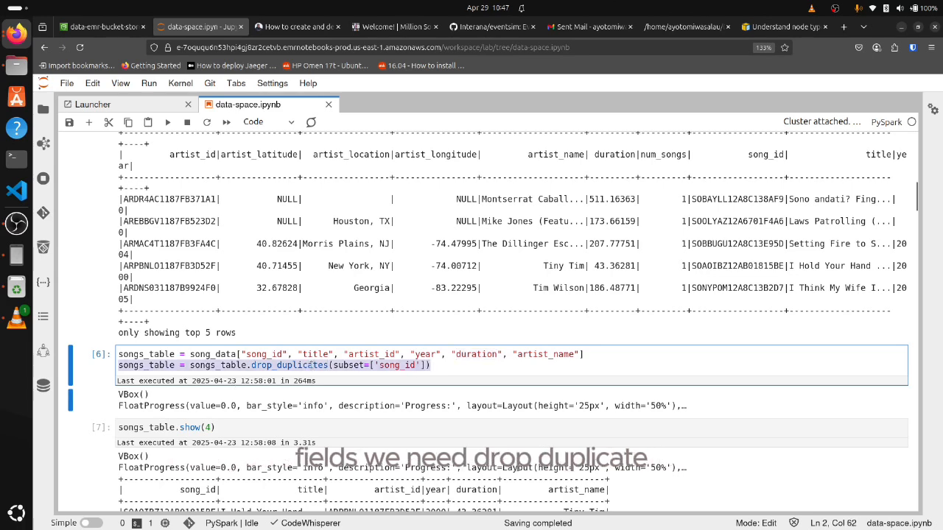
scroll(221, 317, "down", 4)
left_click(176, 269)
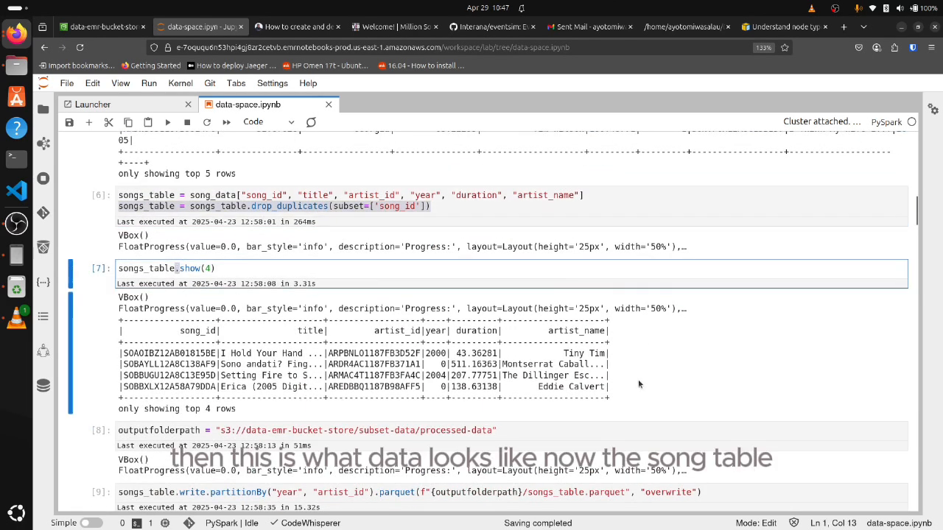
Examine the songs_table.show(4) output, the outputfolderpath cell, and the songs_table parquet write partitioned by year and artist_id
left_click_drag(646, 384, 89, 321)
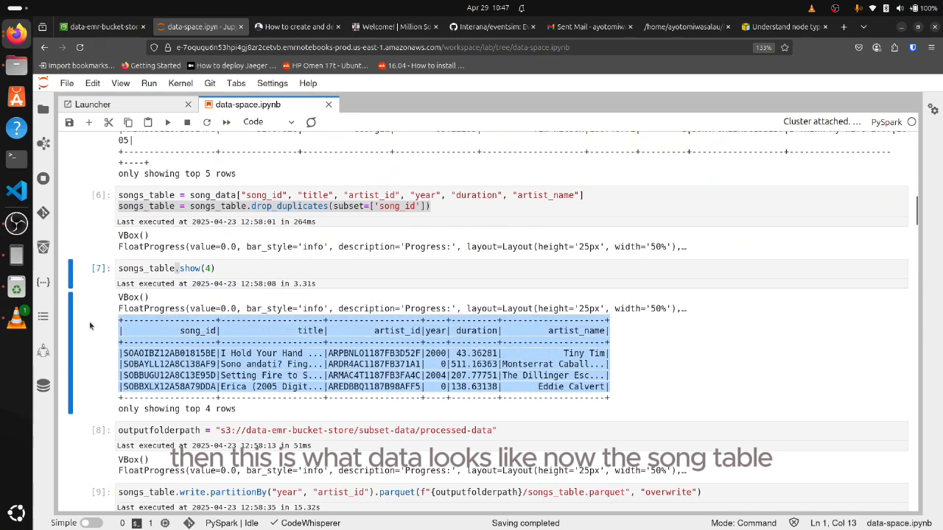
scroll(198, 303, "down", 2)
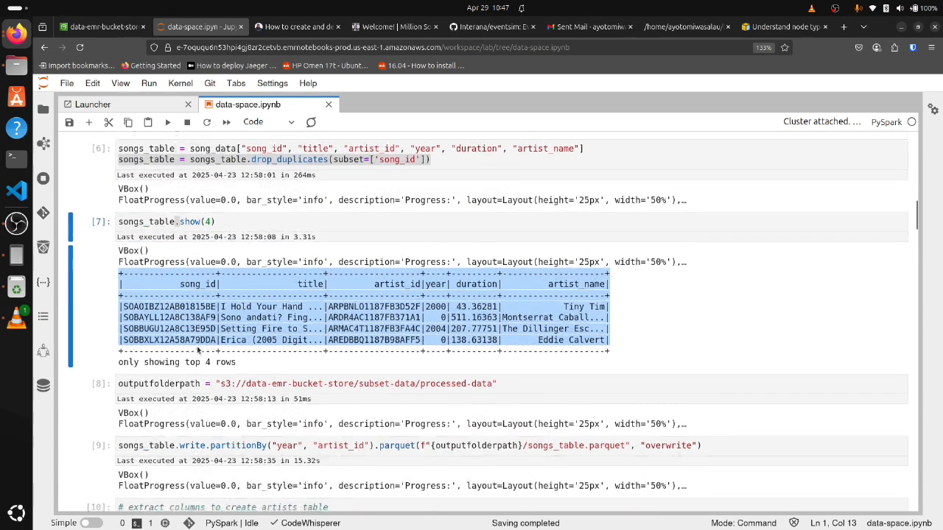
triple_click(293, 351)
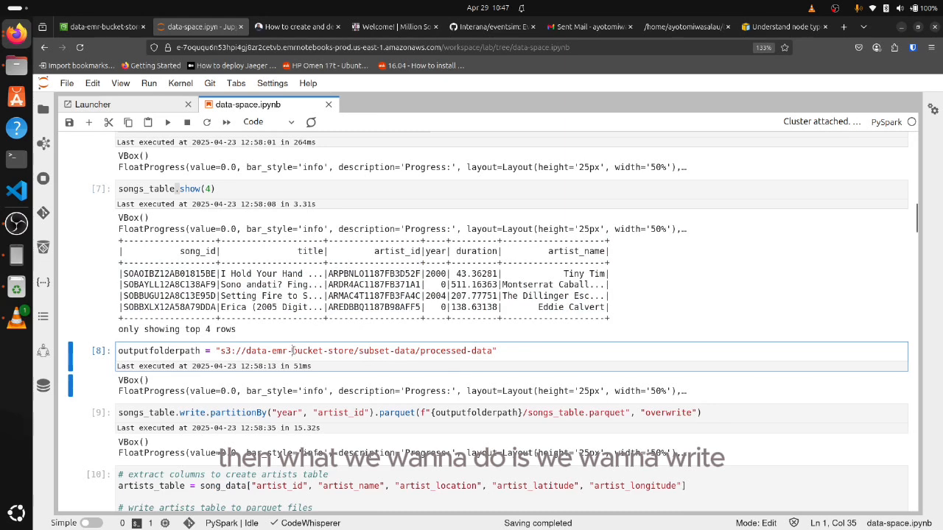
triple_click(226, 415)
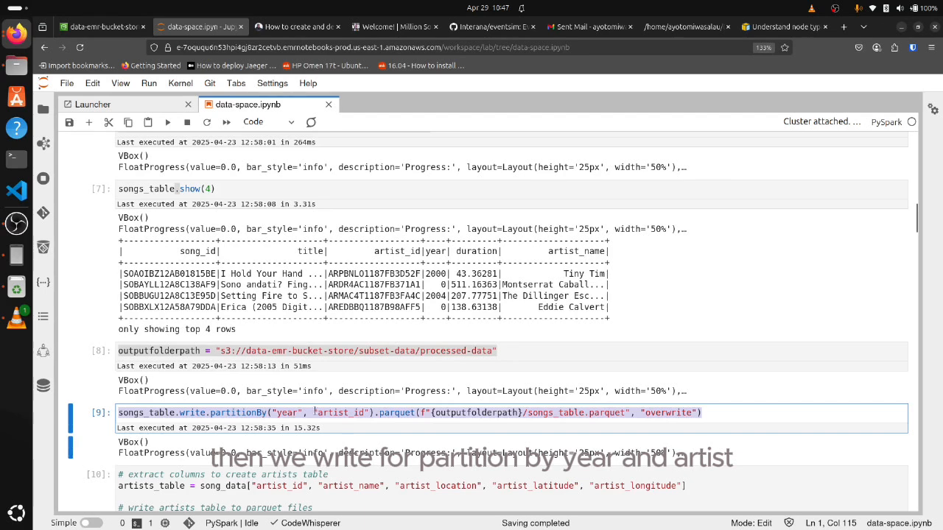
key("Escape")
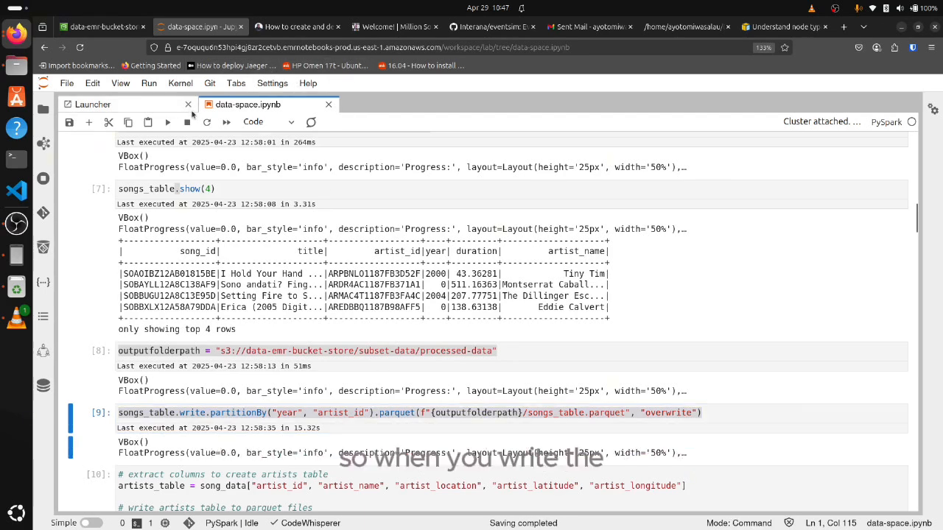
Switch to the S3 console, open deploy-on-console/output/, inspect the song_plays.parquet folder, and return to output/
left_click(105, 26)
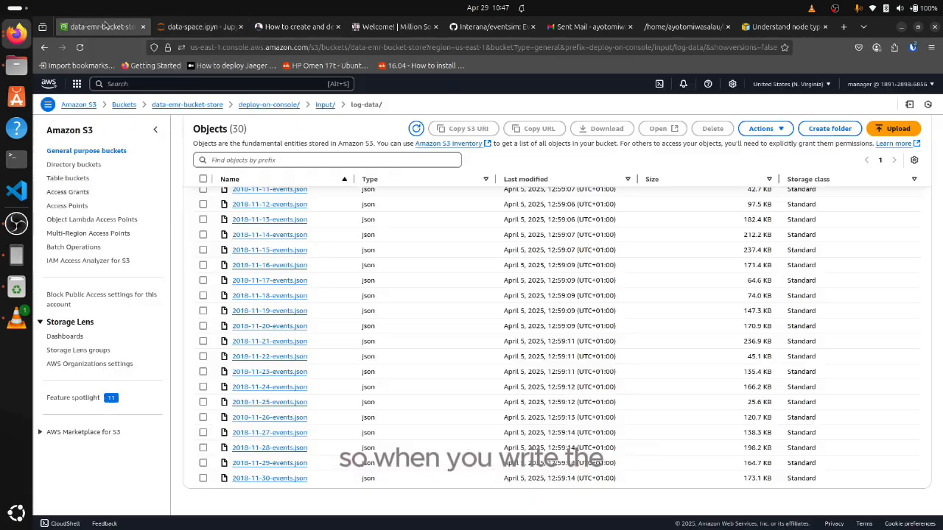
left_click(270, 104)
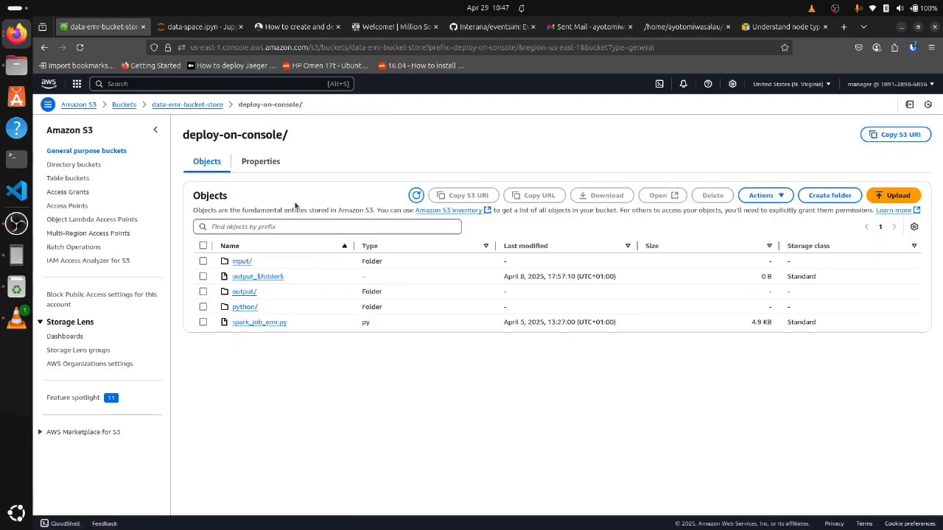
left_click(246, 293)
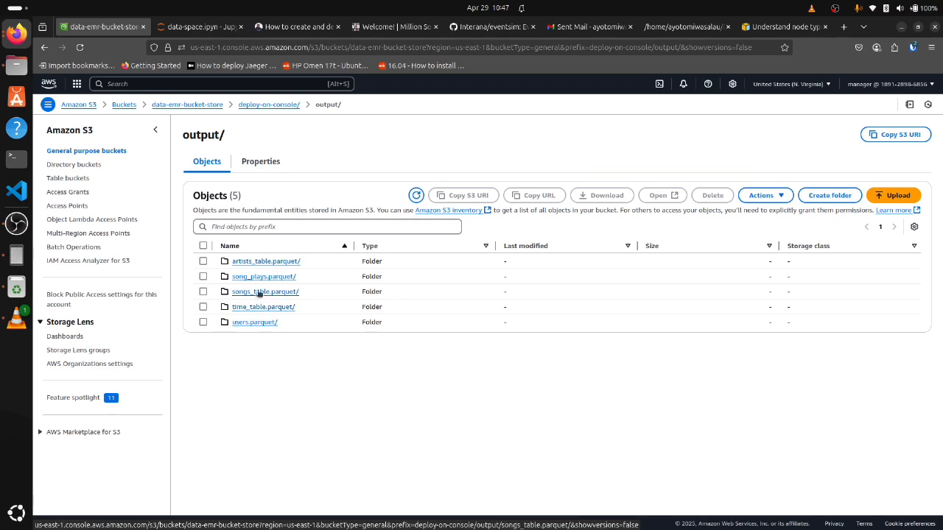
left_click(257, 277)
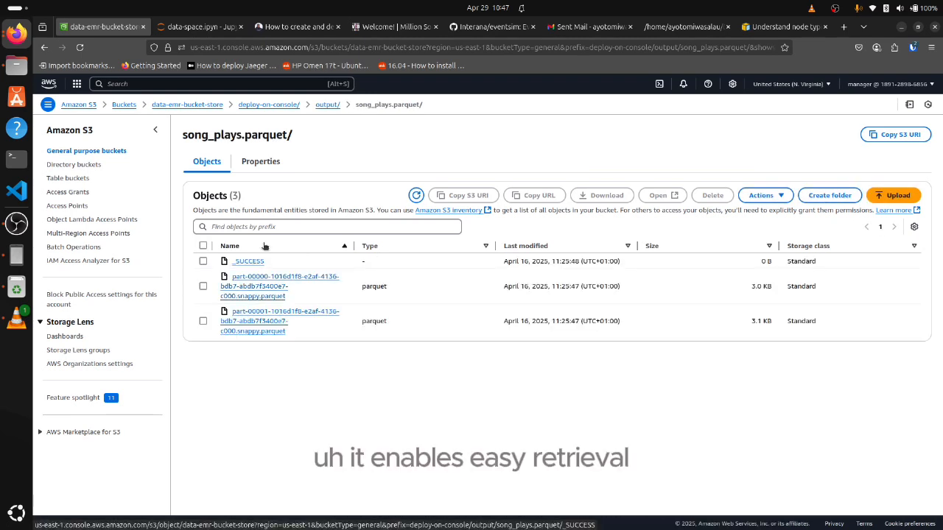
left_click(327, 104)
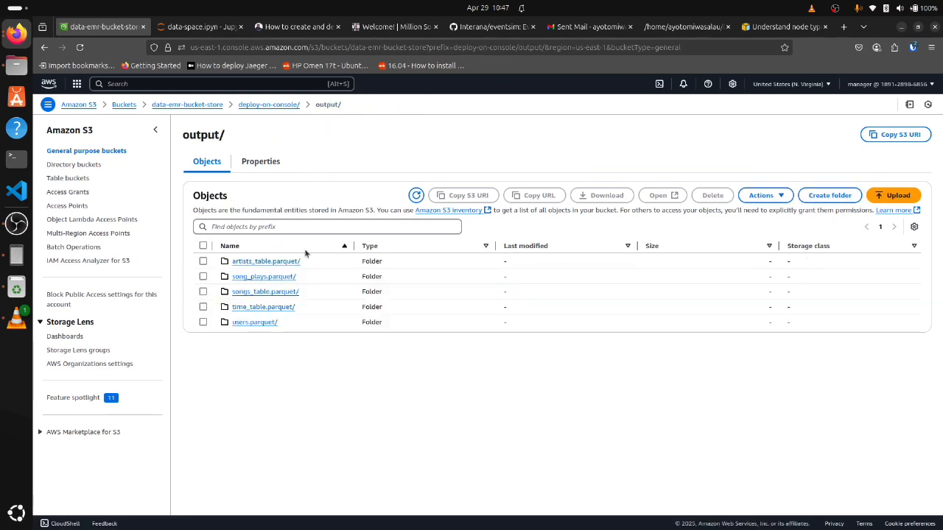
Open the songs_table.parquet folder, its year=1961 partition, and the artist_id folder inside to view the parquet file
left_click(249, 290)
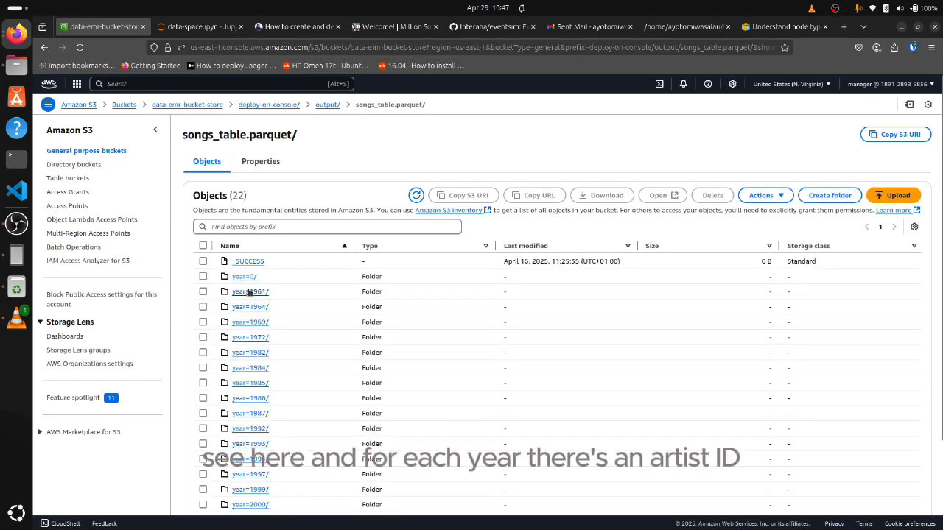
left_click(250, 292)
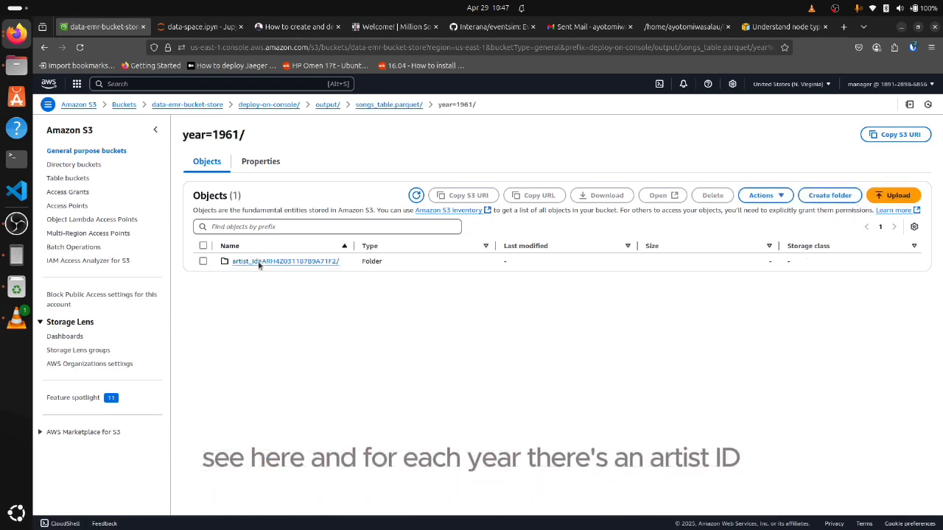
left_click(319, 261)
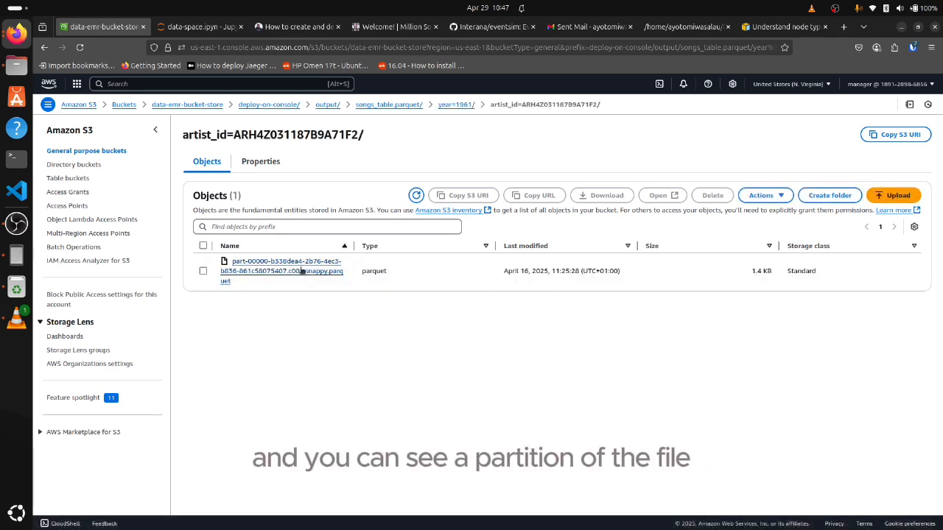
Return to the data-space.ipynb notebook and examine the artists_table extraction and parquet write cell and the artists_table.show(4) cell
left_click(196, 28)
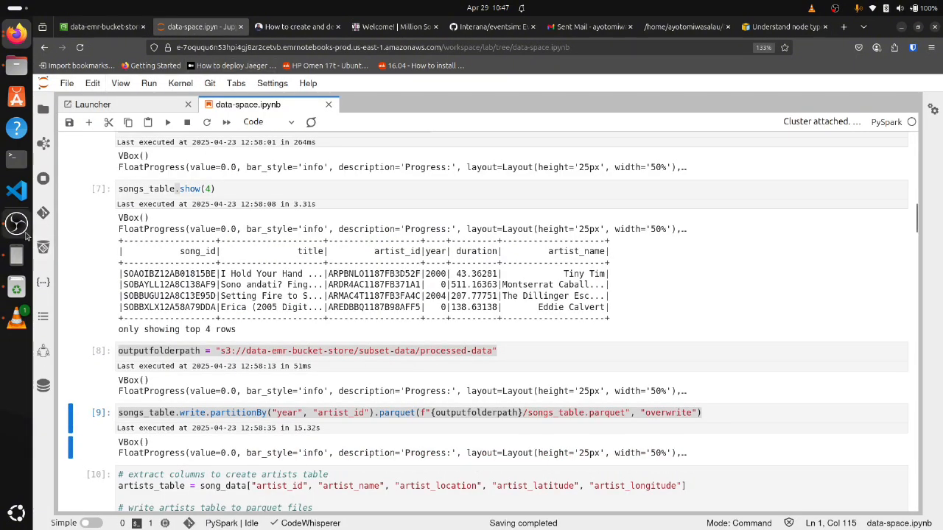
scroll(190, 231, "down", 4)
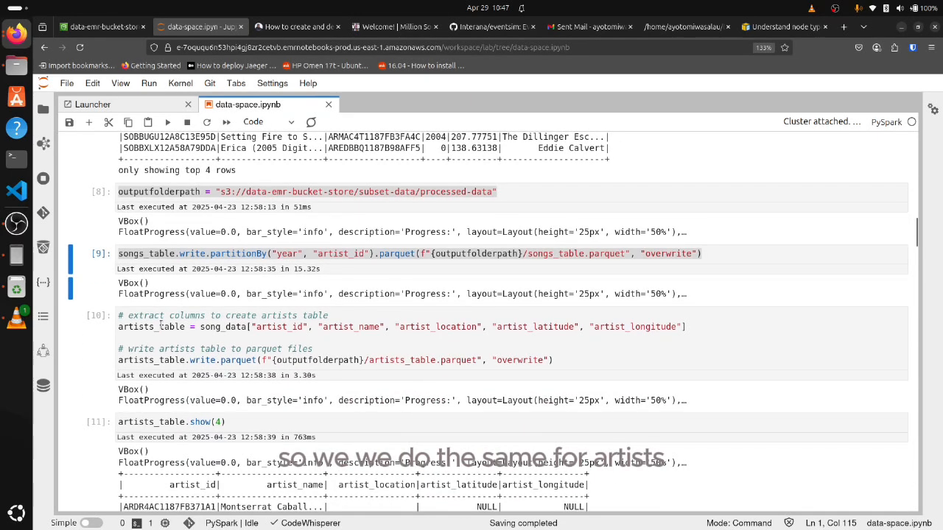
left_click_drag(129, 326, 571, 364)
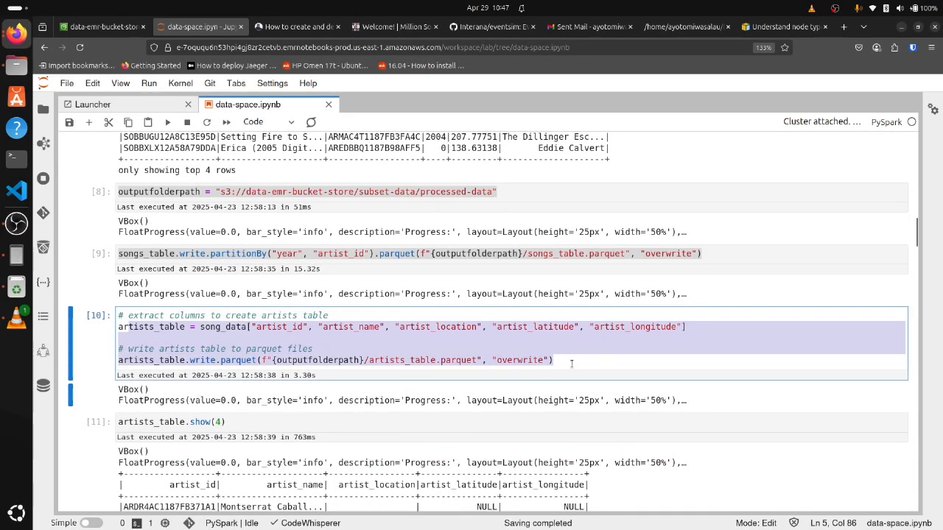
scroll(221, 265, "down", 4)
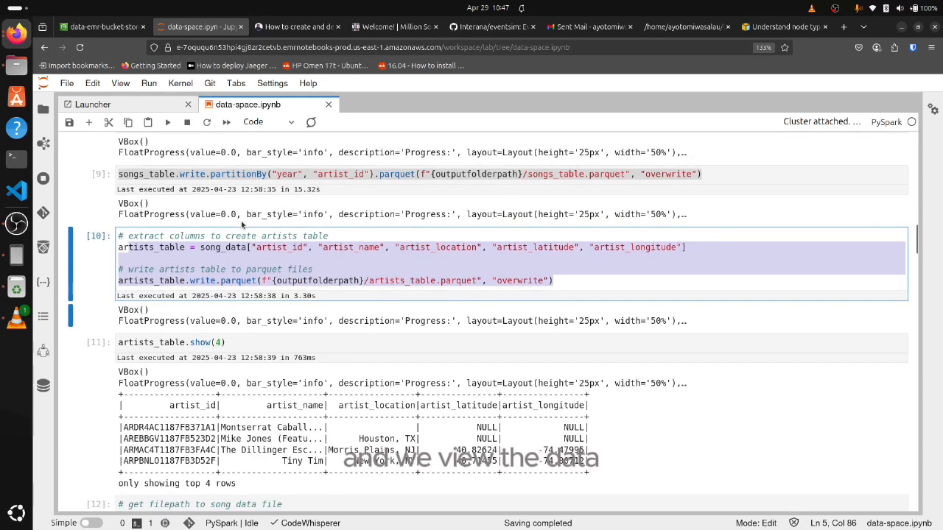
triple_click(188, 263)
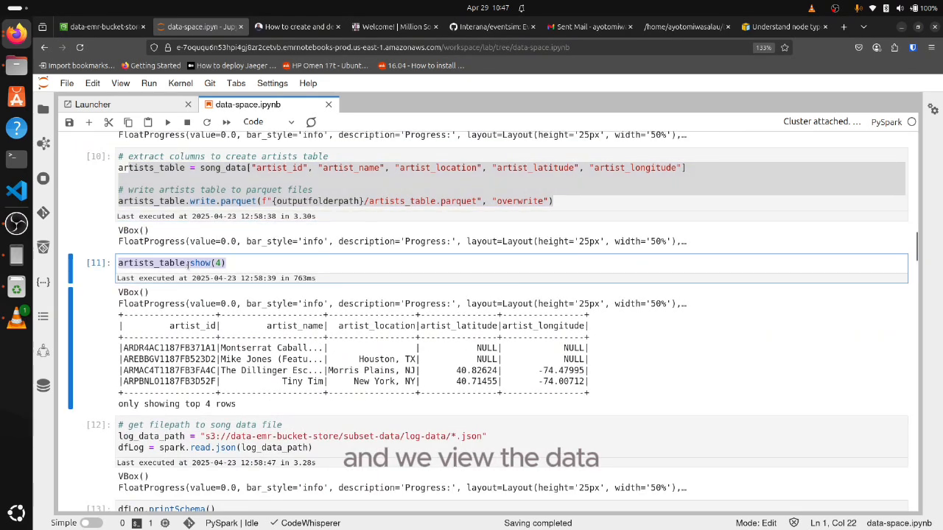
Examine the cell that reads the log data JSON into dfLog and the dfLog.printSchema() output
scroll(187, 263, "down", 4)
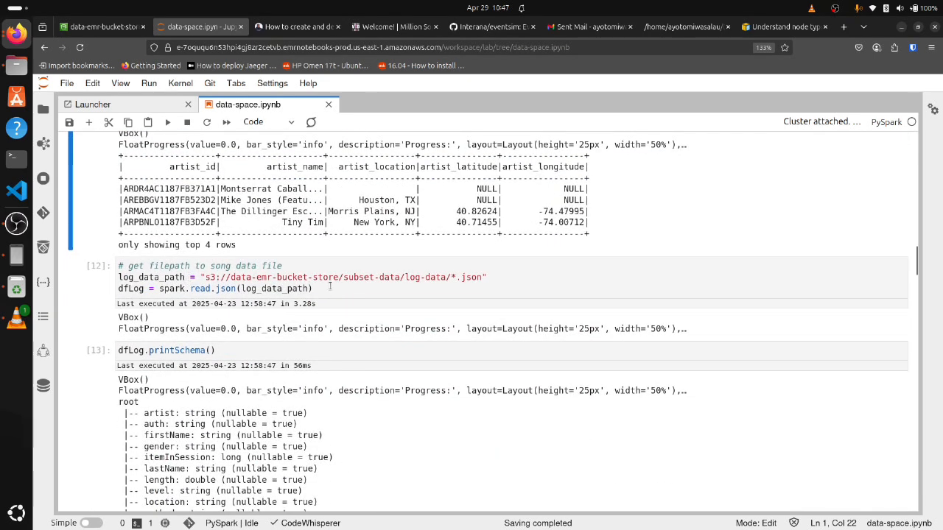
left_click(271, 282)
key("ctrl+a")
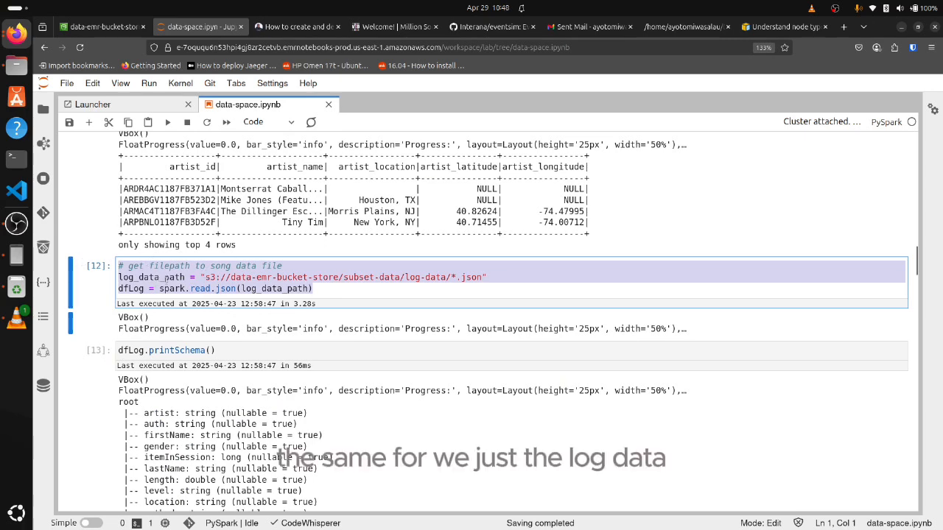
scroll(214, 268, "down", 8)
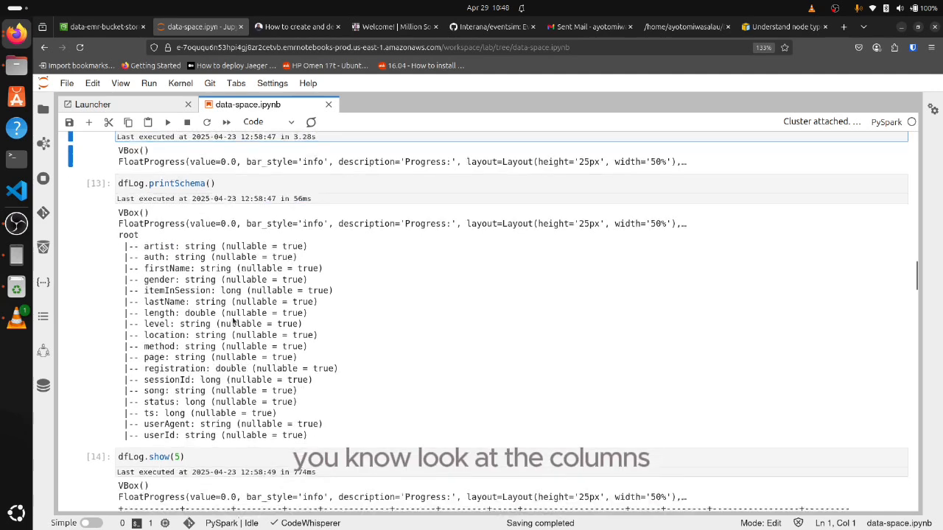
Examine the column headings of the dfLog.show(5) preview, from artist to userId
scroll(210, 248, "down", 2)
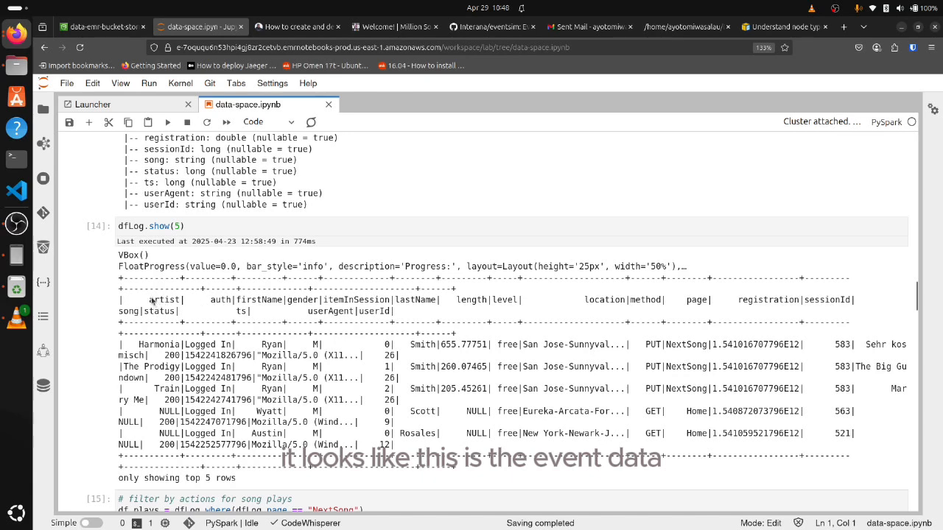
left_click_drag(150, 301, 399, 313)
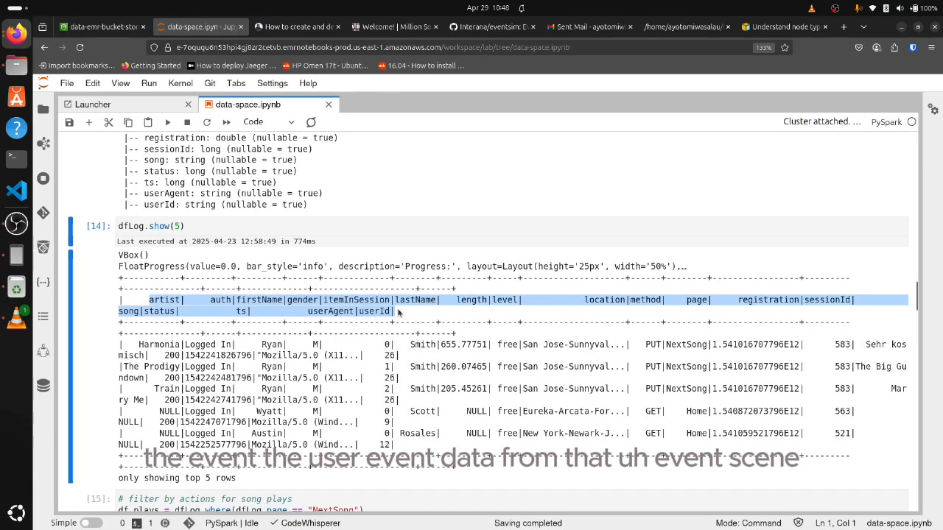
left_click(396, 313)
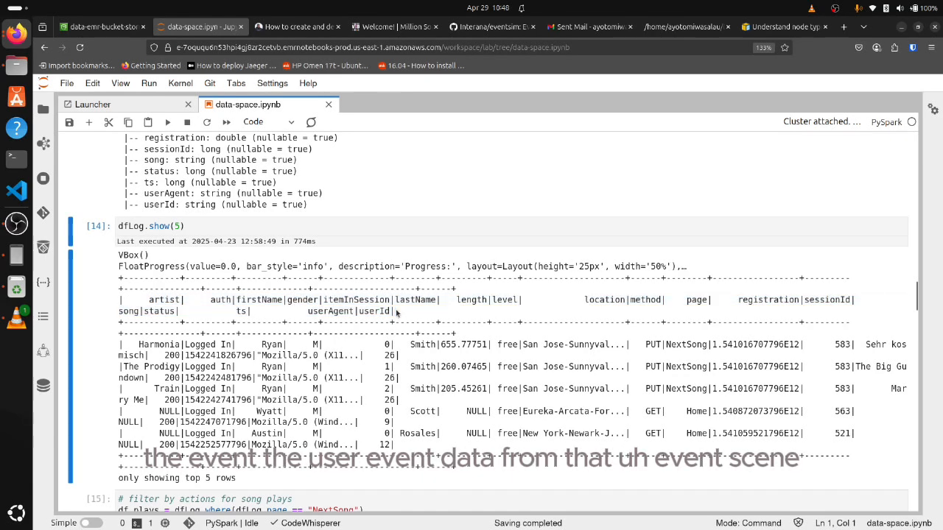
left_click_drag(396, 319, 117, 302)
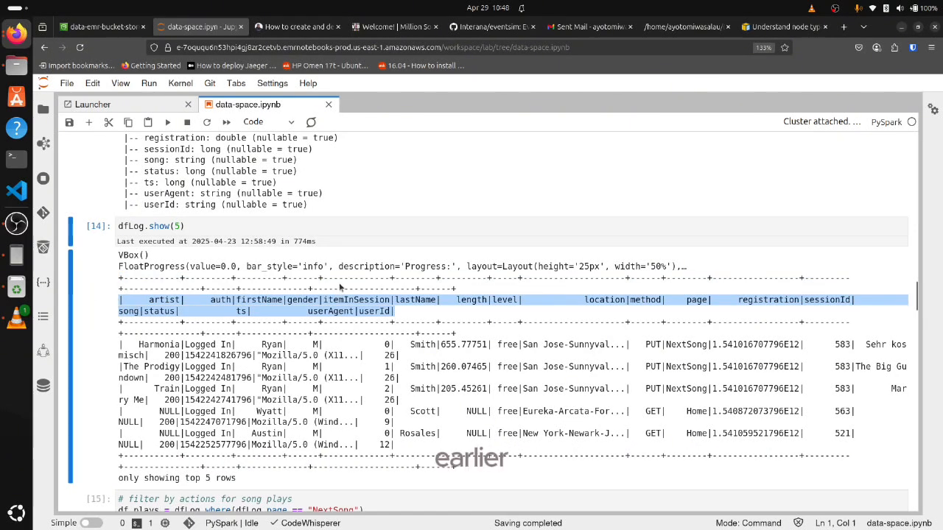
Examine the df_plays cell filtering on the NextSong page and the df_plays.show(5) preview beneath it
scroll(341, 287, "down", 3)
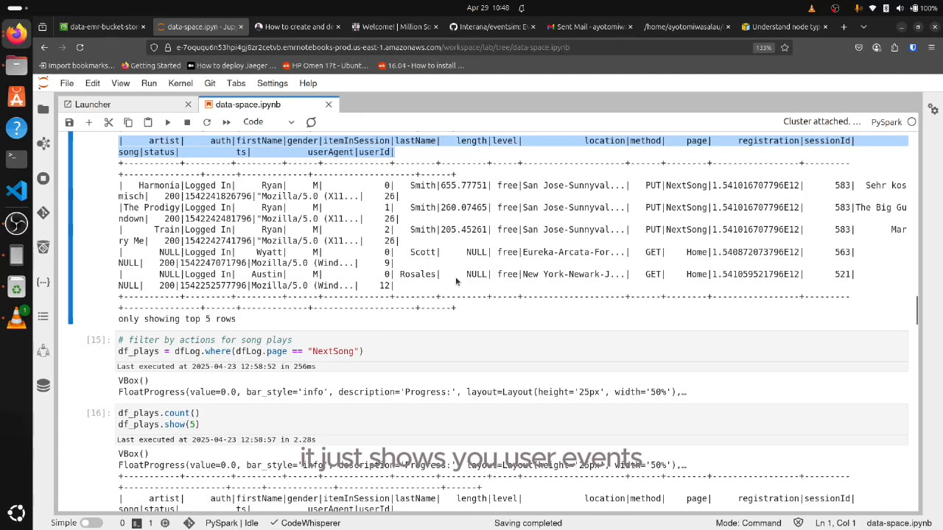
scroll(198, 313, "down", 2)
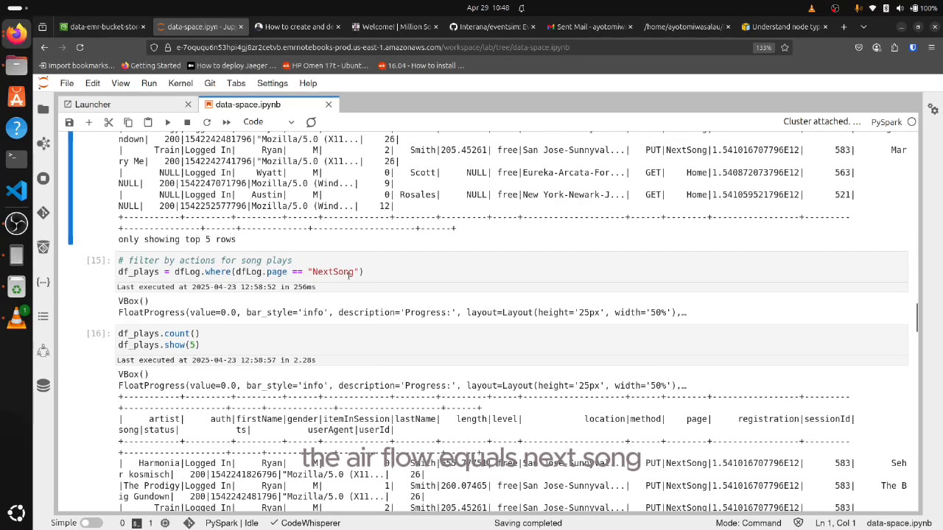
scroll(349, 275, "down", 2)
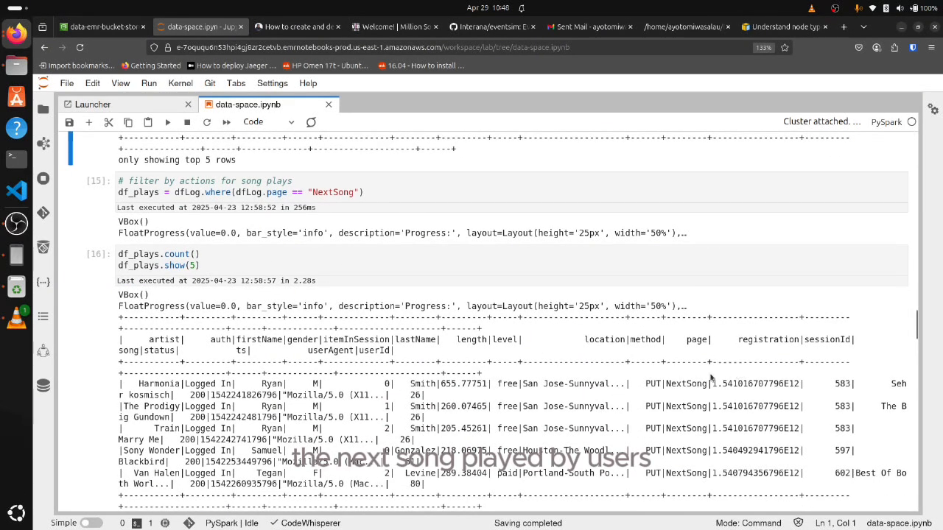
scroll(711, 378, "down", 4)
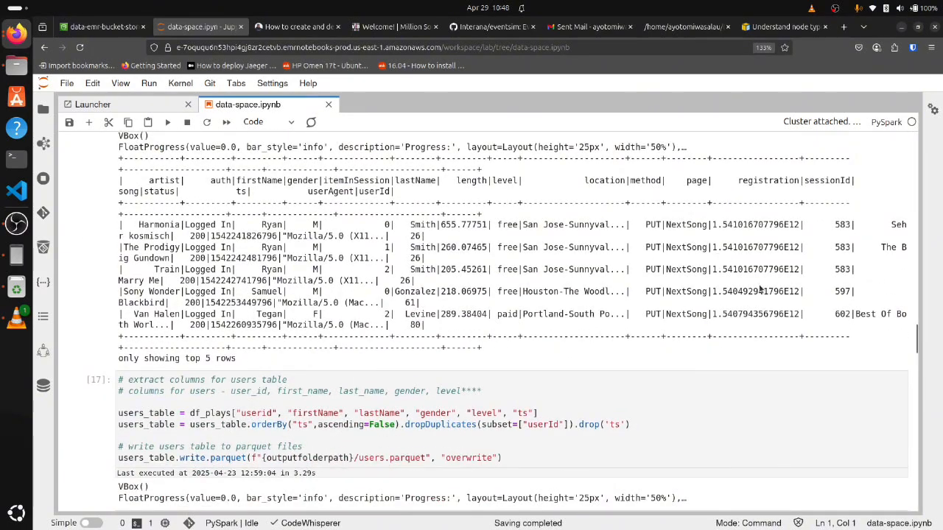
Review the cell that extracts, deduplicates and writes users_table to parquet, along with the users_table.show() cell
scroll(493, 258, "down", 4)
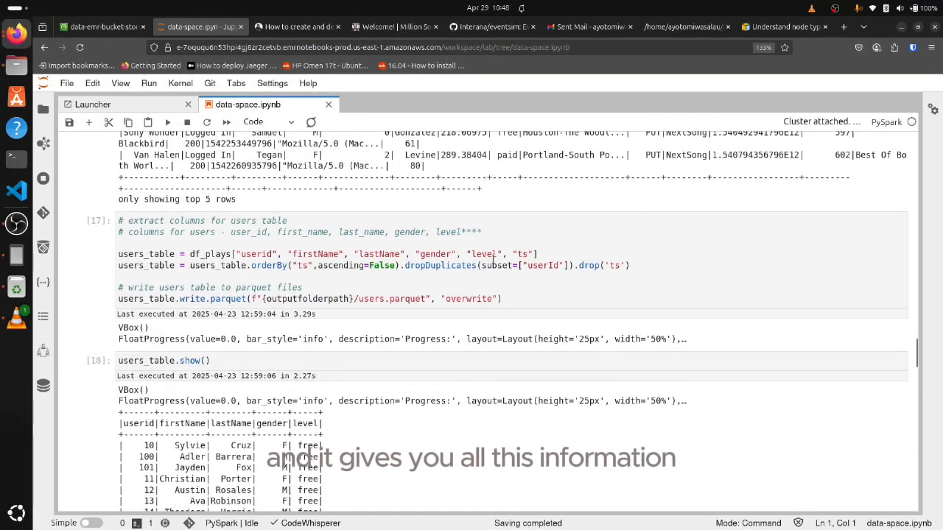
scroll(382, 249, "up", 6)
scroll(364, 282, "down", 4)
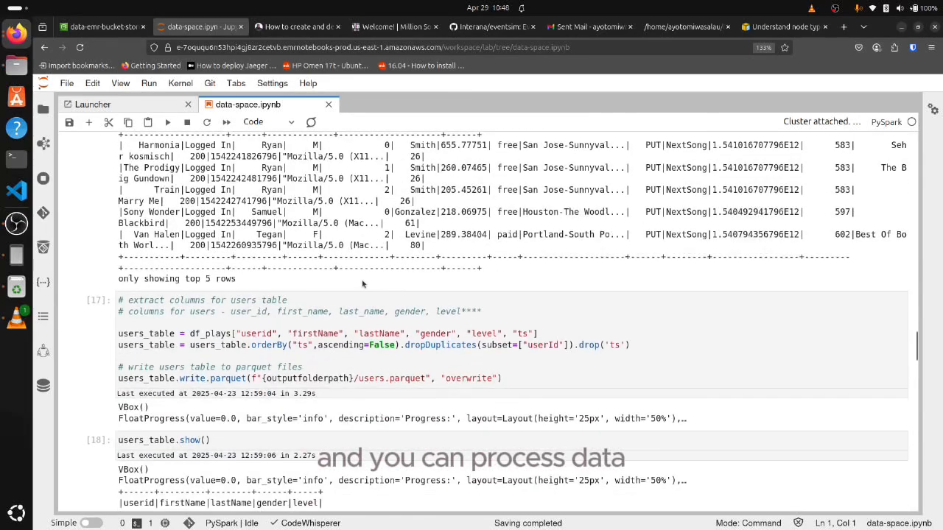
scroll(364, 282, "down", 4)
Examine the timestamp cell that adds start_time, week_day, week, hour, day, year and month to df_plays, and the time_table selection
scroll(221, 291, "down", 10)
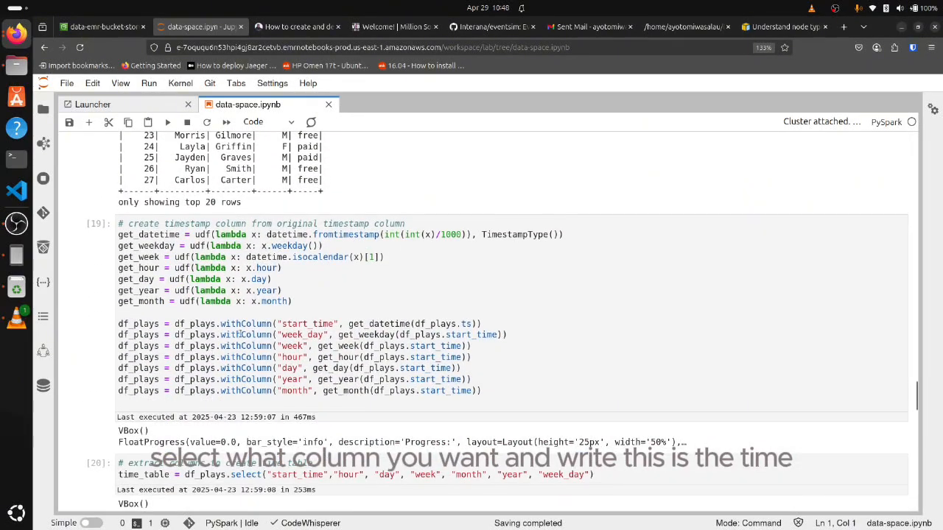
scroll(240, 334, "down", 3)
scroll(309, 246, "up", 3)
left_click_drag(494, 391, 73, 212)
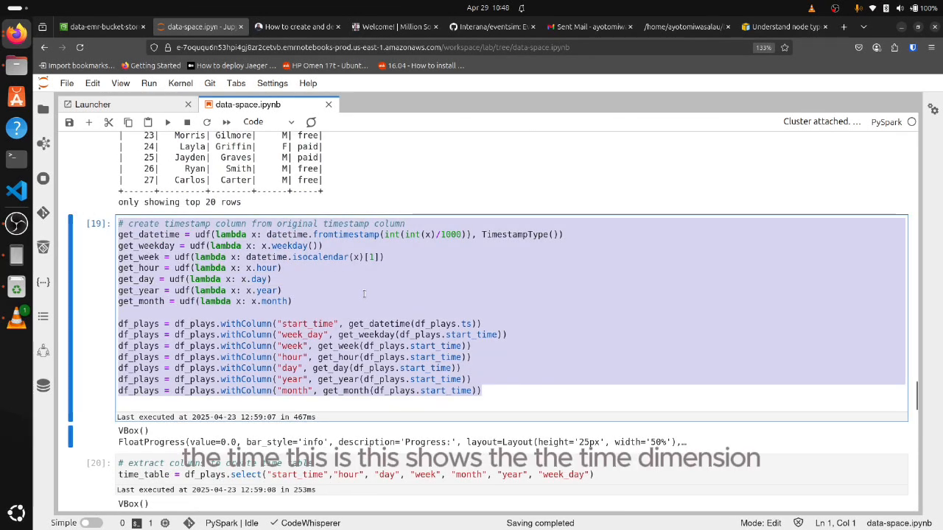
scroll(364, 302, "down", 2)
triple_click(223, 396)
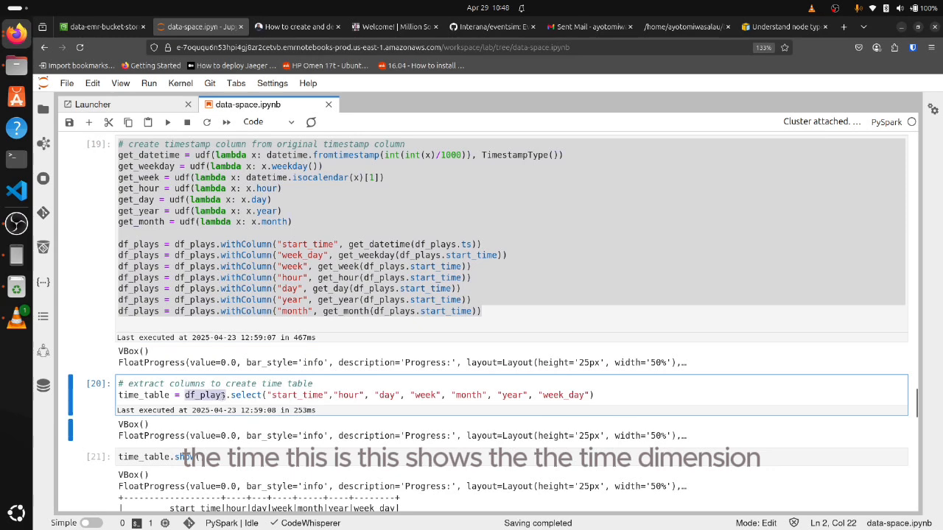
scroll(262, 360, "up", 4)
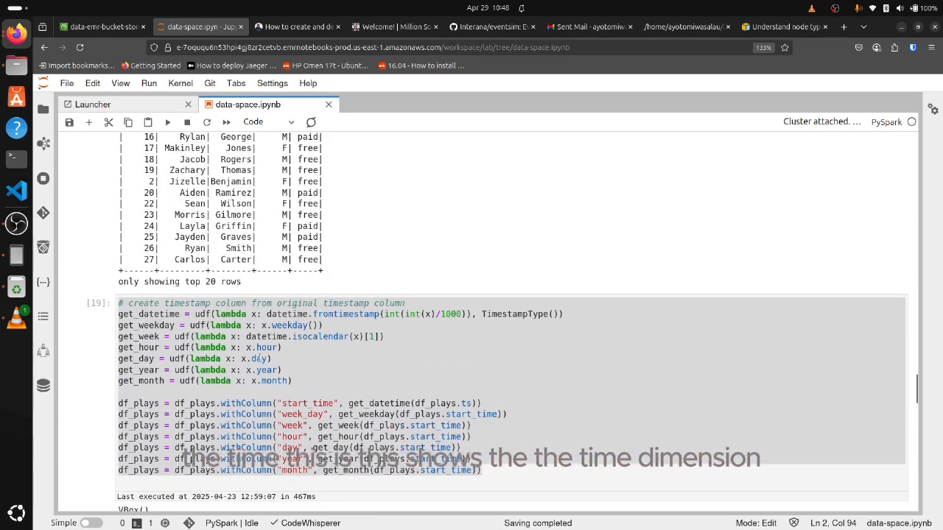
Review the time_table preview and its parquet write, along with the song-and-log join and the songplay.show(10) preview
scroll(264, 360, "down", 6)
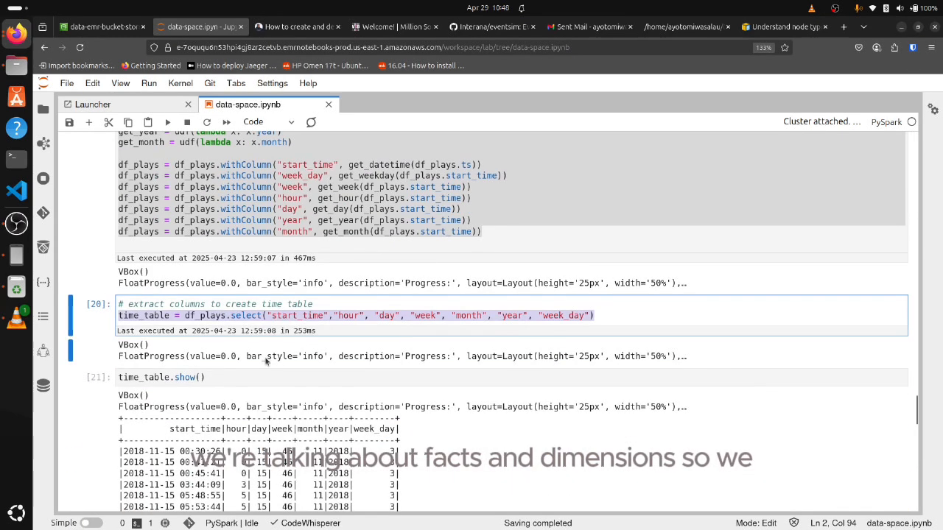
scroll(267, 360, "down", 12)
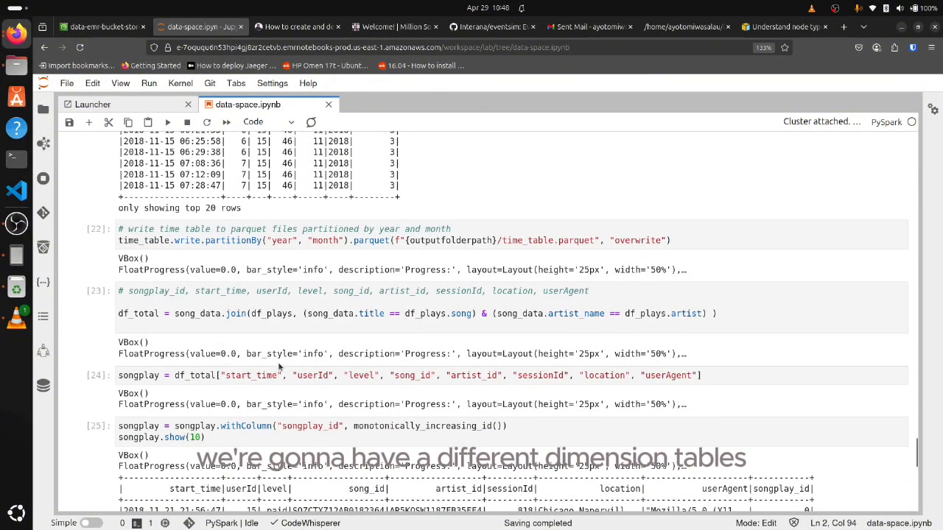
scroll(322, 366, "up", 12)
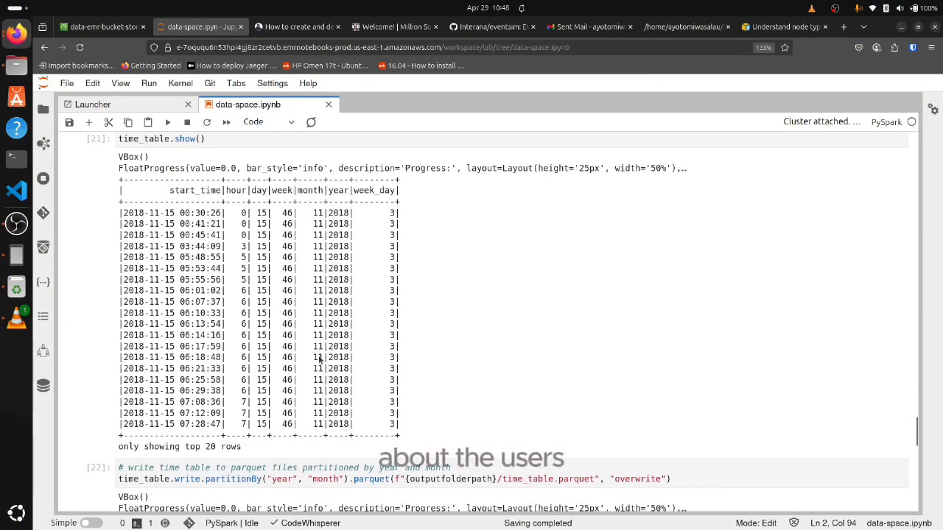
scroll(319, 352, "down", 4)
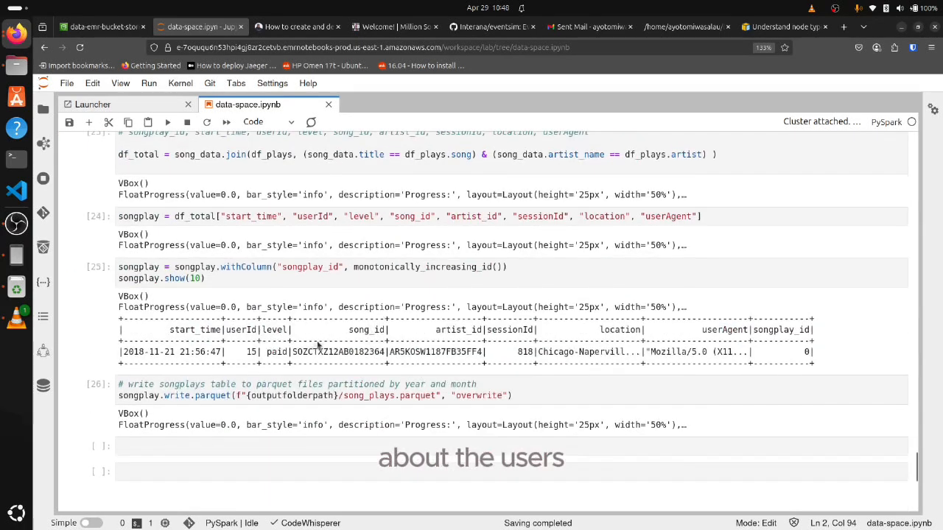
scroll(317, 346, "up", 4)
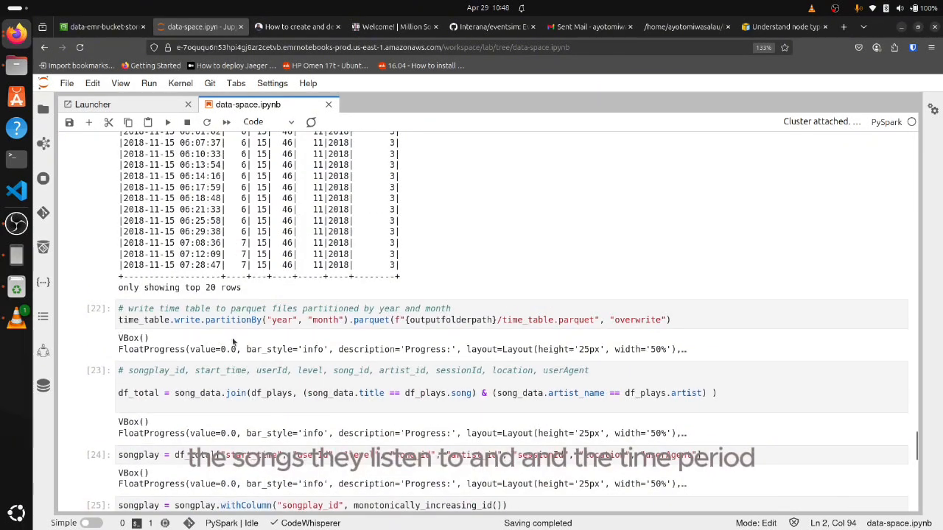
scroll(214, 400, "down", 4)
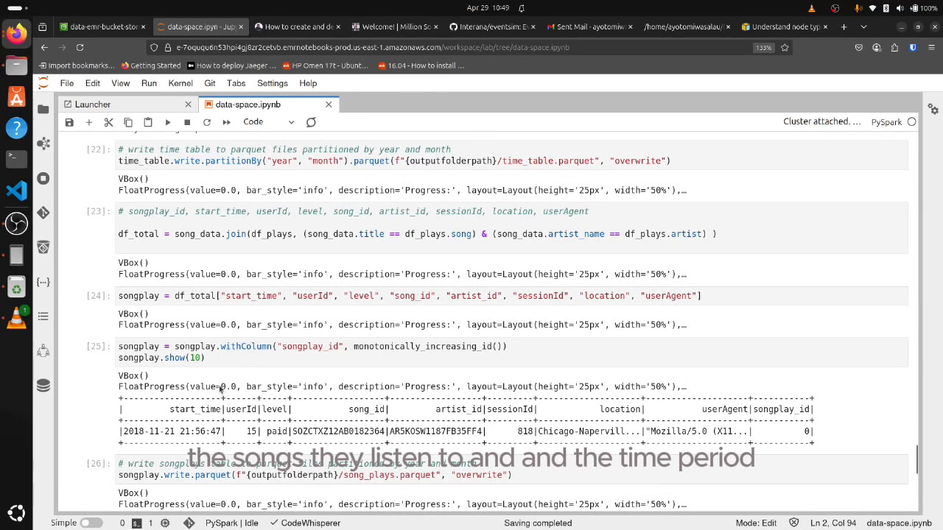
scroll(239, 376, "down", 4)
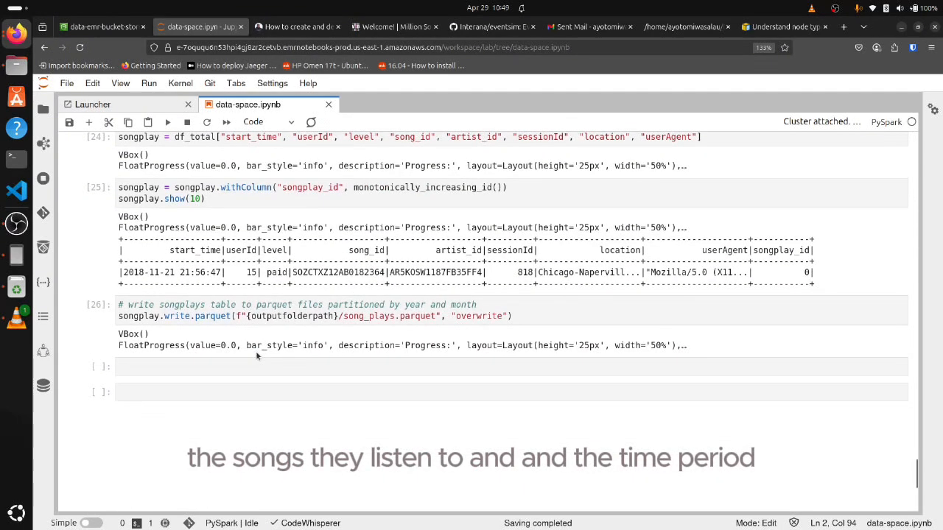
Highlight the line that writes songplay to song_plays.parquet in overwrite mode
triple_click(255, 317)
left_click(254, 316)
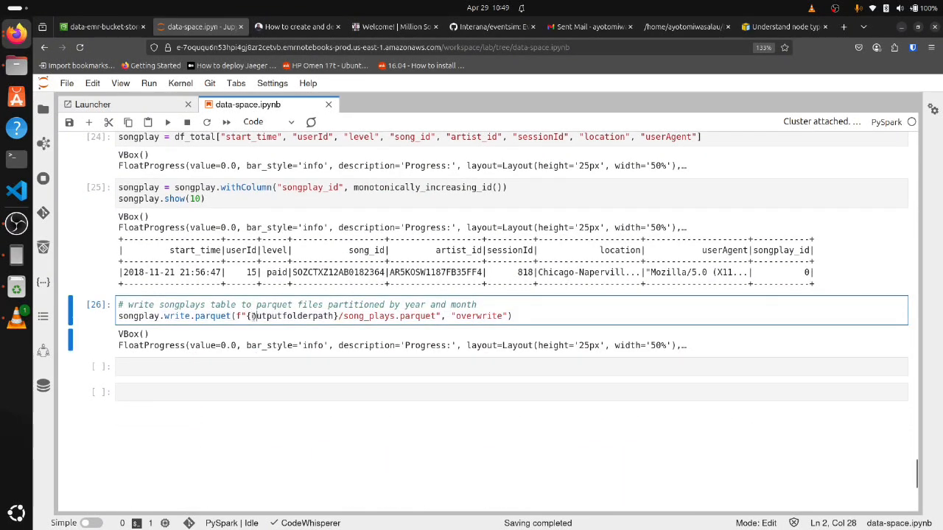
double_click(253, 317)
triple_click(251, 316)
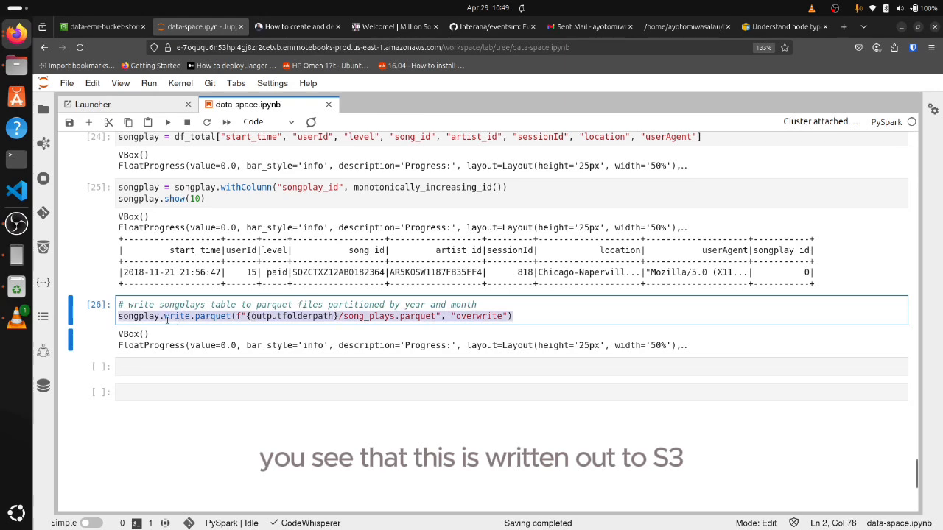
Look back over the notebook's opening cells, from the SparkSession setup to the song_data.show(5) preview
scroll(192, 315, "up", 15)
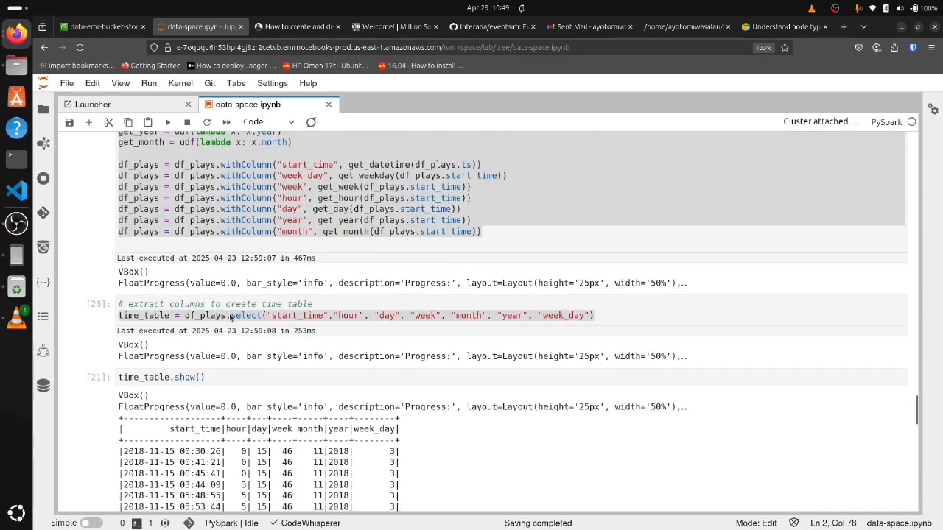
scroll(229, 315, "up", 20)
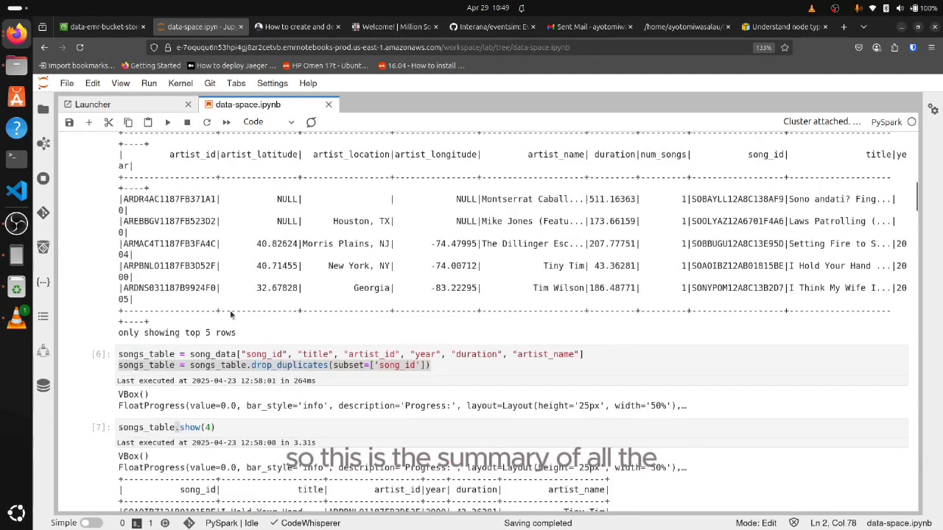
scroll(239, 289, "down", 2)
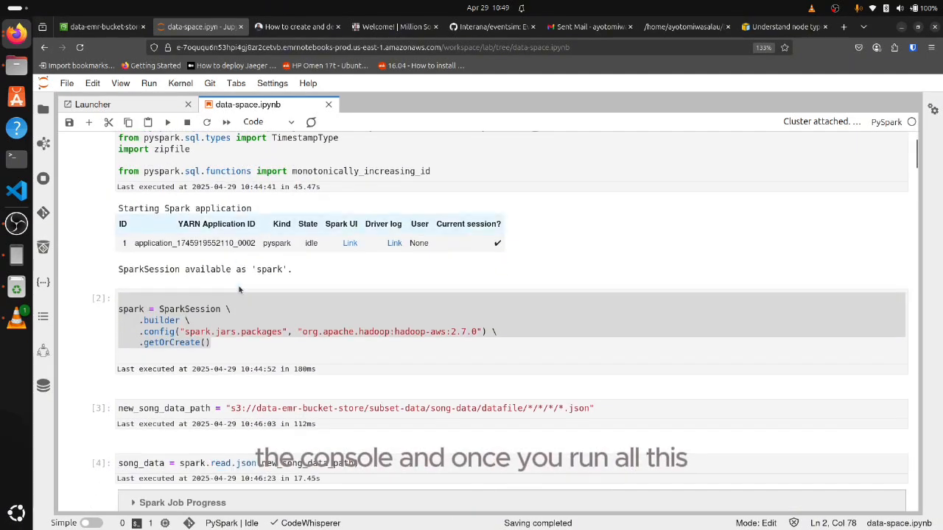
scroll(240, 289, "up", 2)
scroll(156, 180, "down", 20)
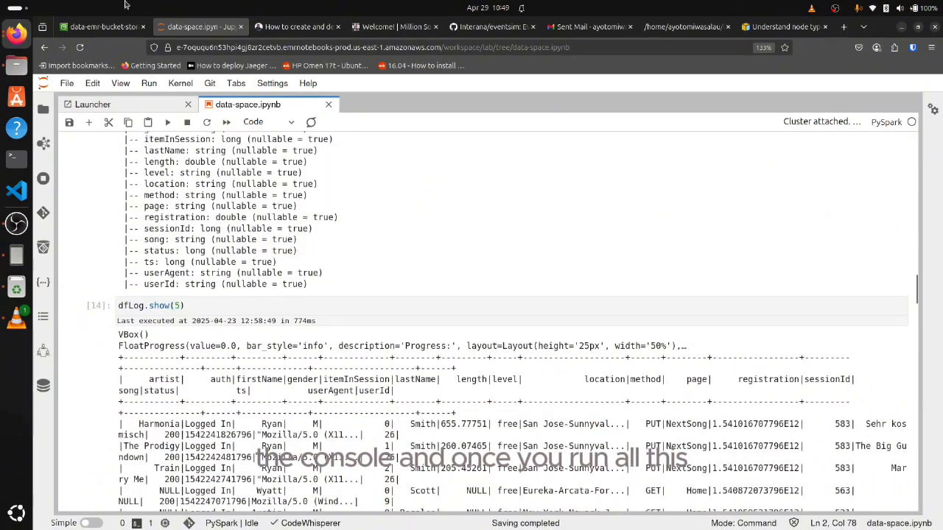
Switch to the S3 console and view the parquet table folders under deploy-on-console/output/
left_click(129, 26)
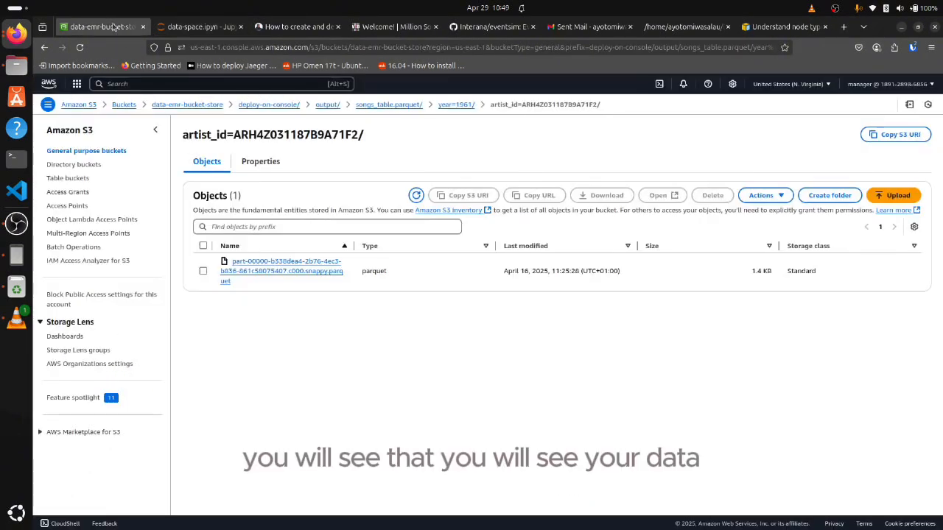
left_click(322, 105)
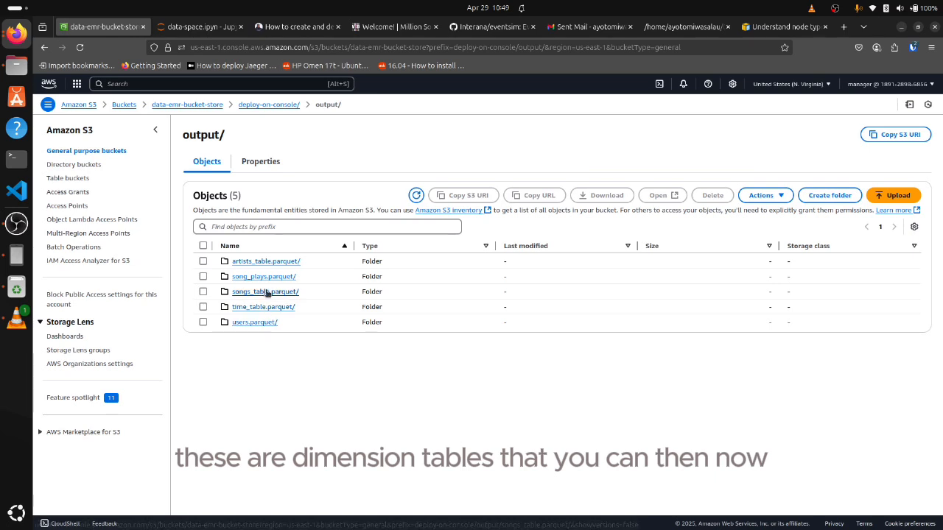
left_click(258, 263)
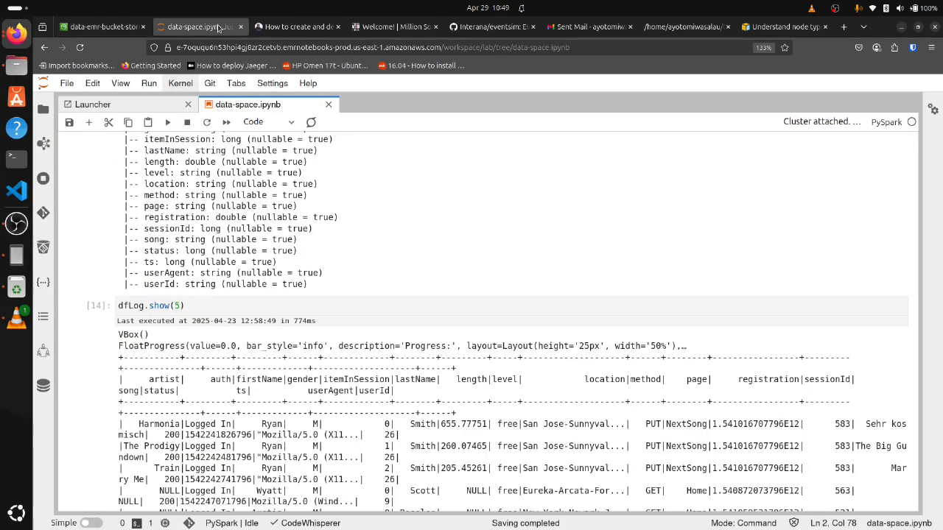
Return to the data-space.ipynb notebook and check the workspace's compute type and attached EMR on EC2 cluster
left_click(195, 27)
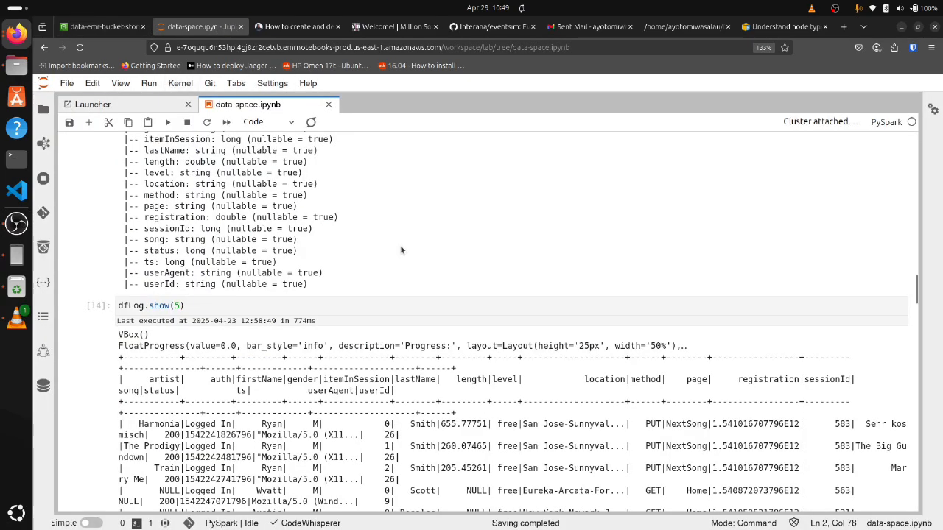
left_click(44, 109)
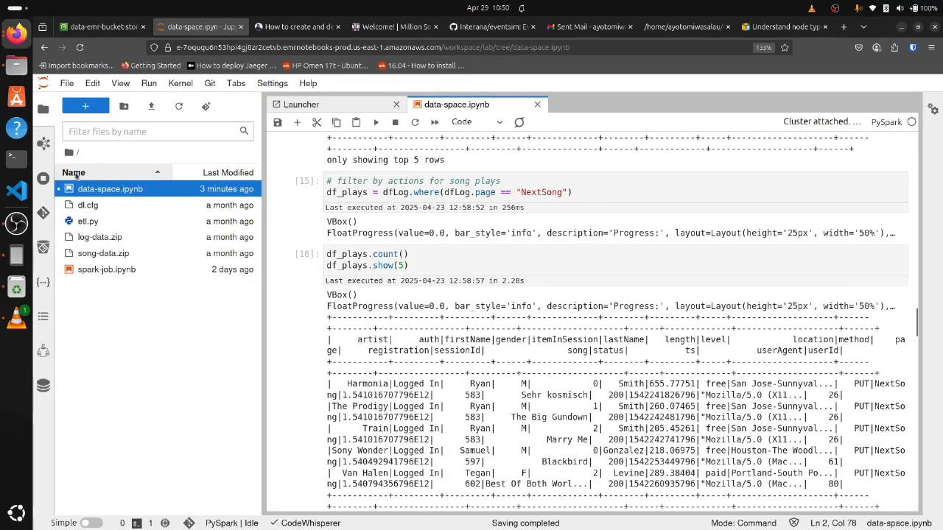
left_click(43, 144)
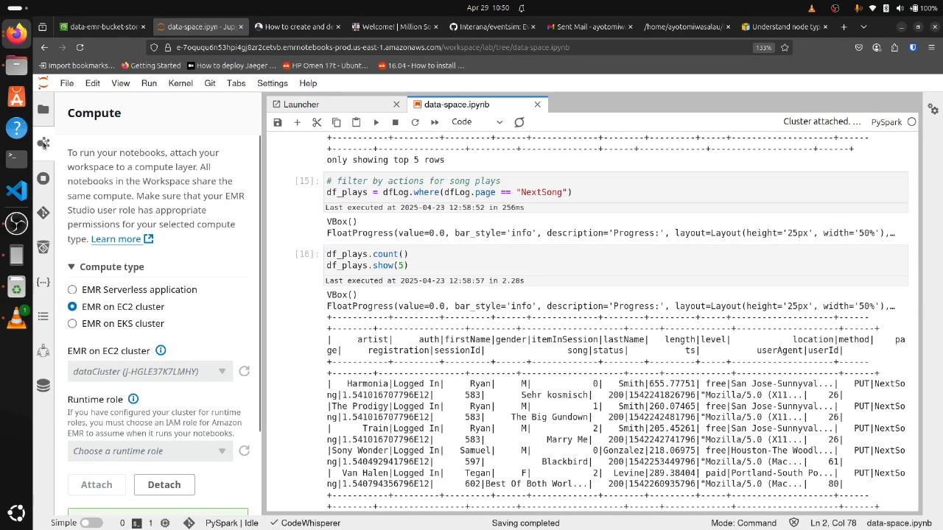
scroll(187, 224, "down", 3)
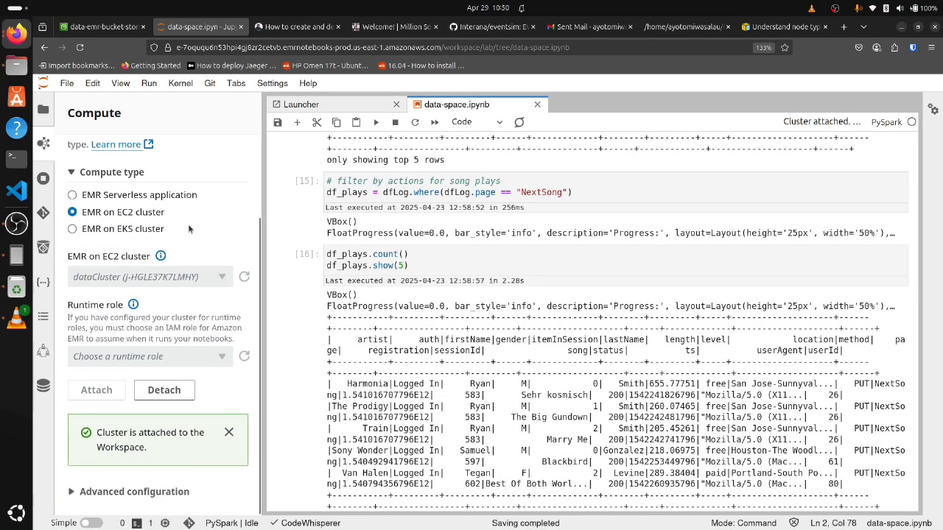
scroll(188, 225, "up", 3)
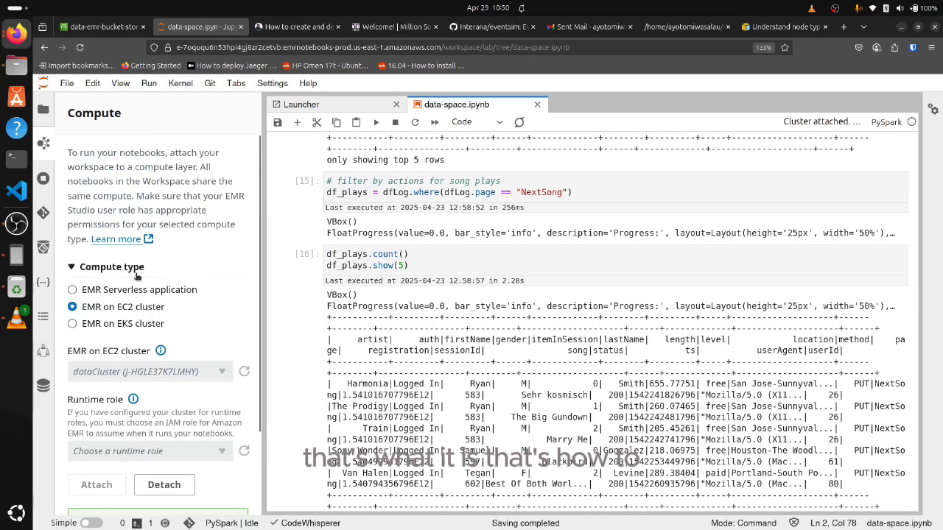
Skim the notebook cells from the song_data preview through the users table to the time_table.show() cell
scroll(406, 237, "up", 5)
scroll(407, 238, "up", 15)
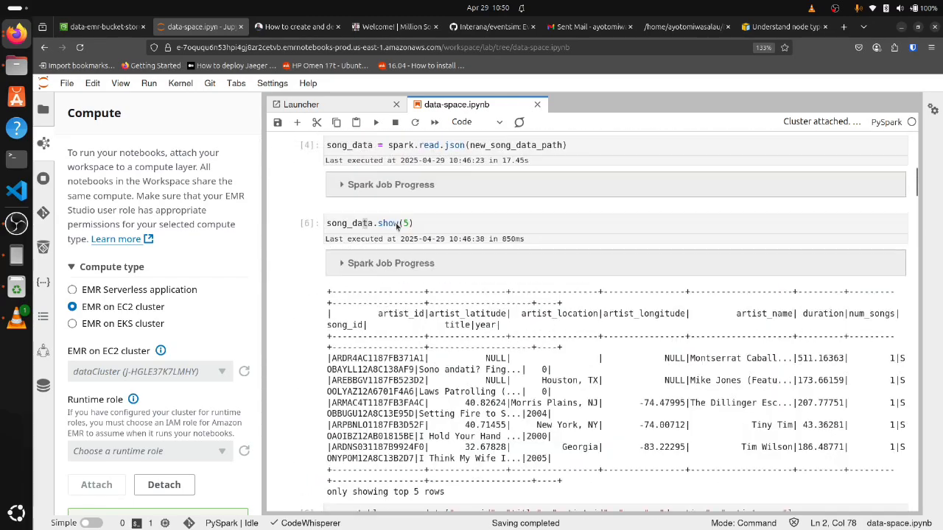
scroll(393, 229, "down", 14)
scroll(393, 230, "down", 20)
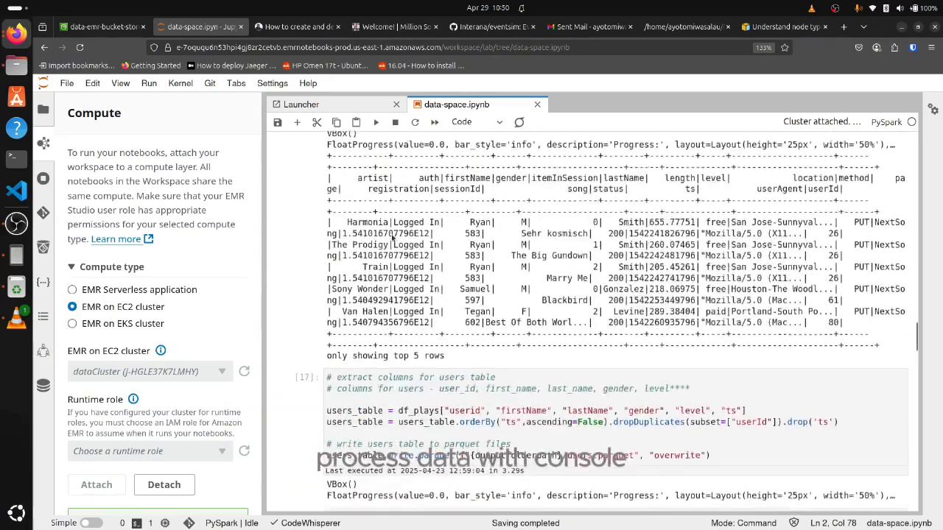
scroll(401, 236, "up", 6)
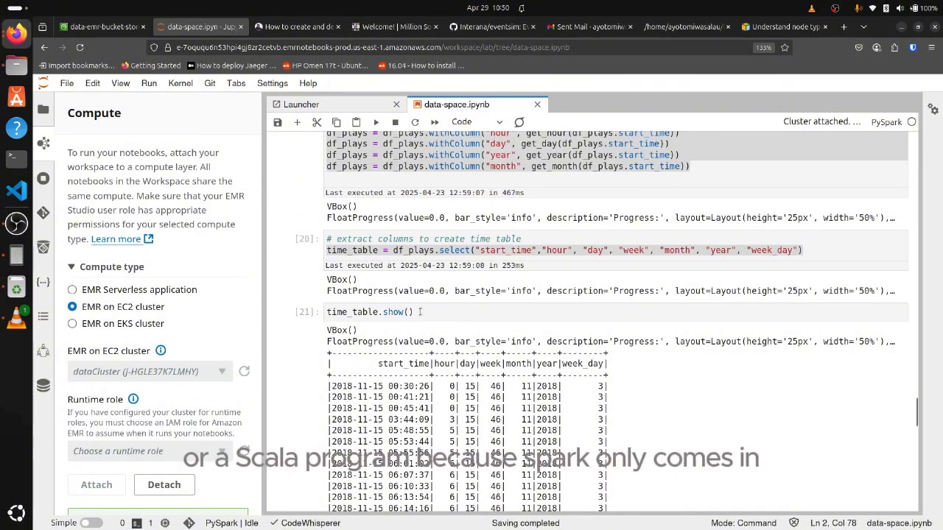
left_click(420, 312)
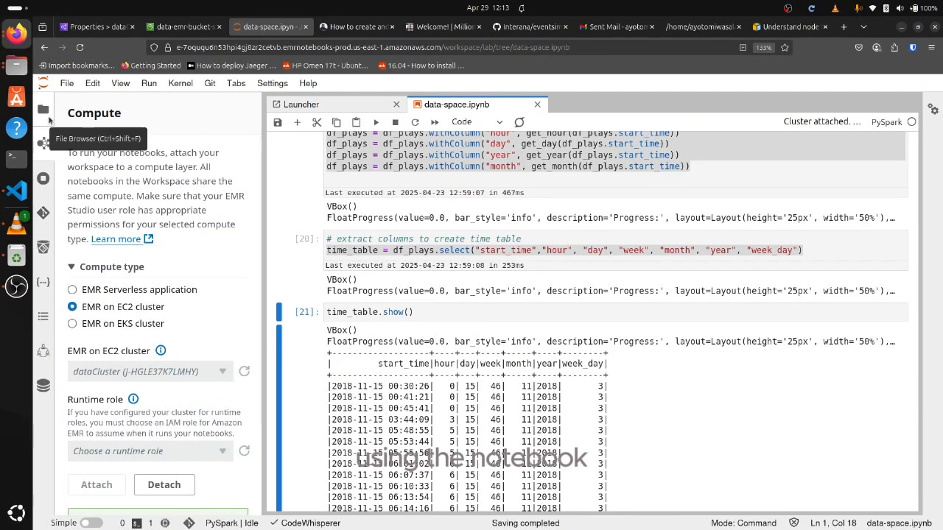
Show the workspace files beside the notebook and look over the users preview, timestamp and time_table cells
left_click(44, 109)
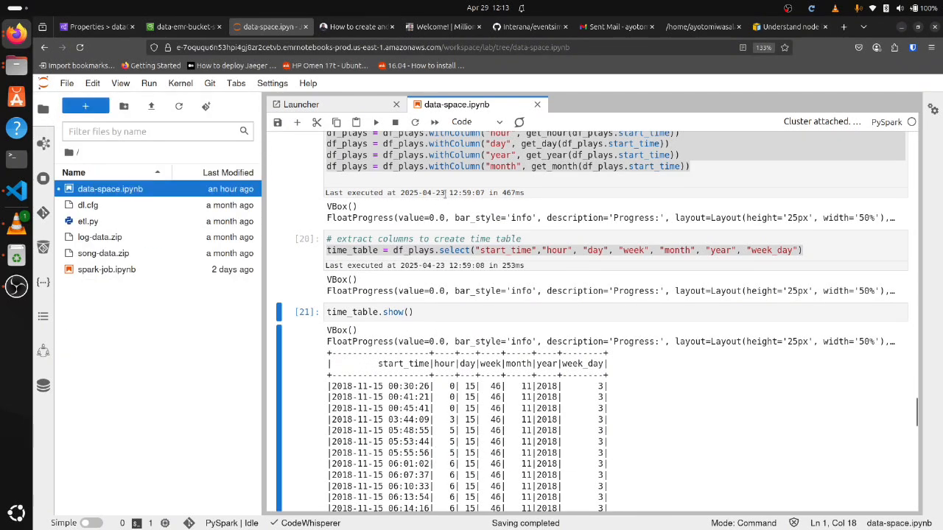
scroll(446, 195, "up", 10)
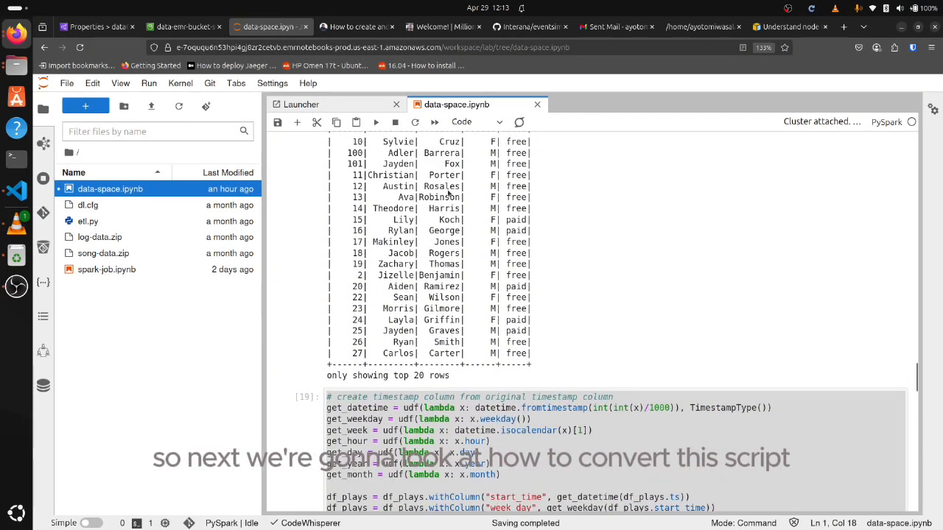
scroll(401, 210, "down", 8)
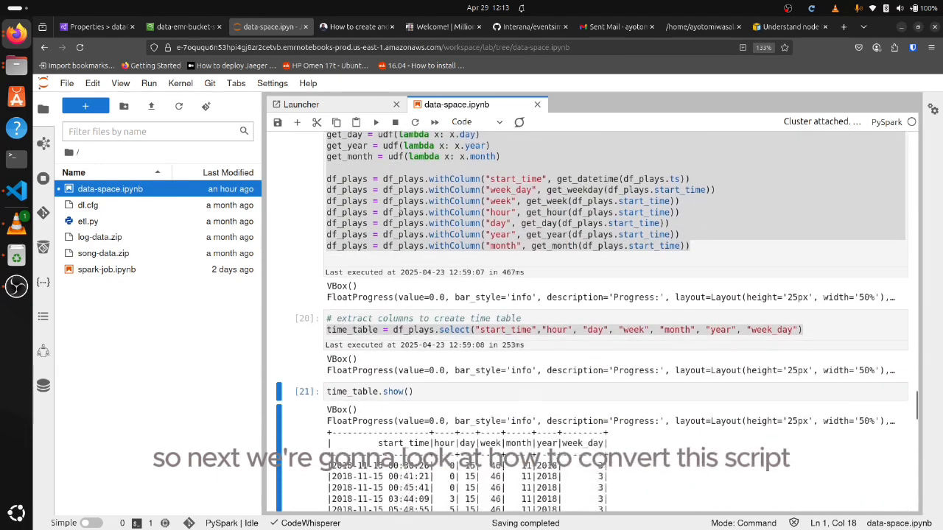
scroll(401, 212, "down", 3)
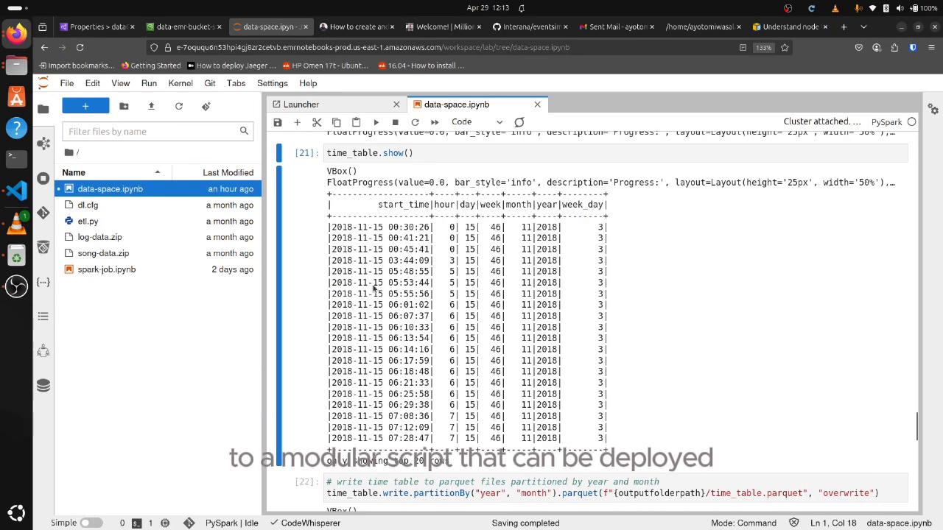
Switch to VS Code and look through the python_deploy.py and etl.py scripts in the project folder
left_click(12, 200)
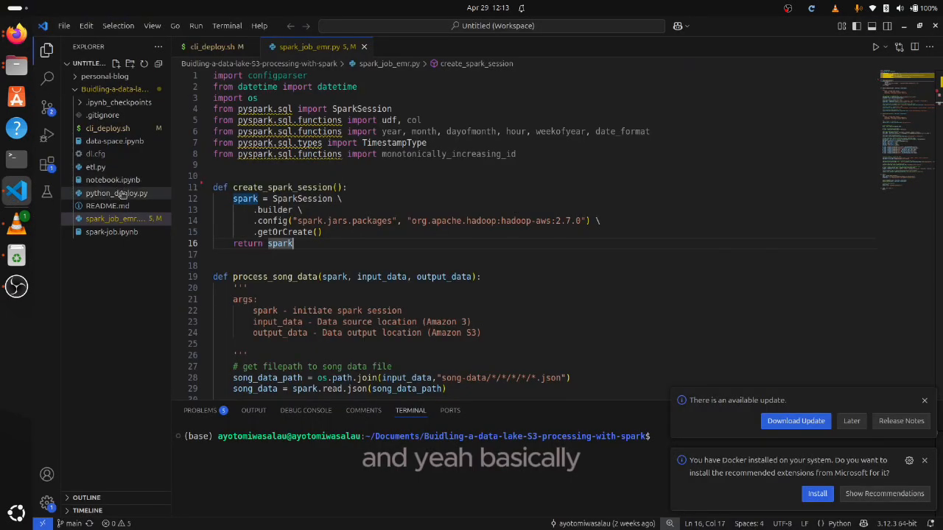
left_click(118, 219)
left_click(112, 195)
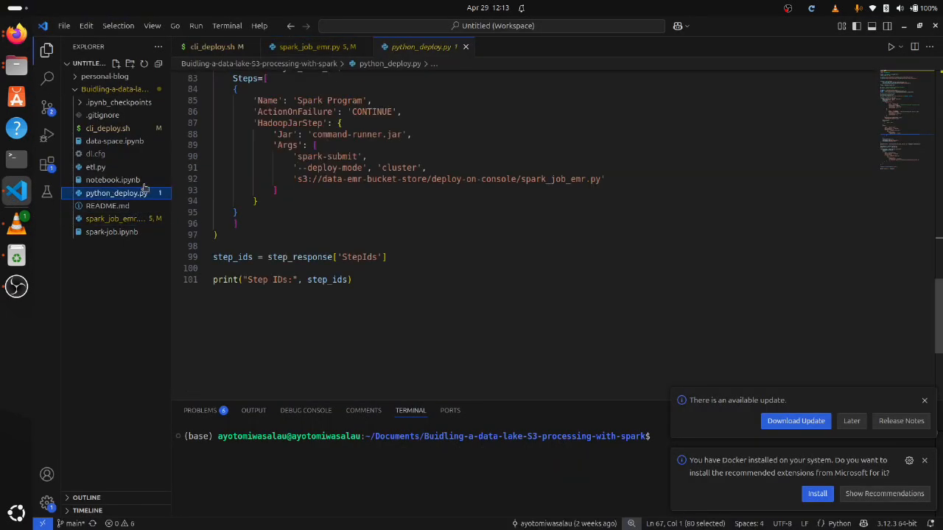
left_click(81, 167)
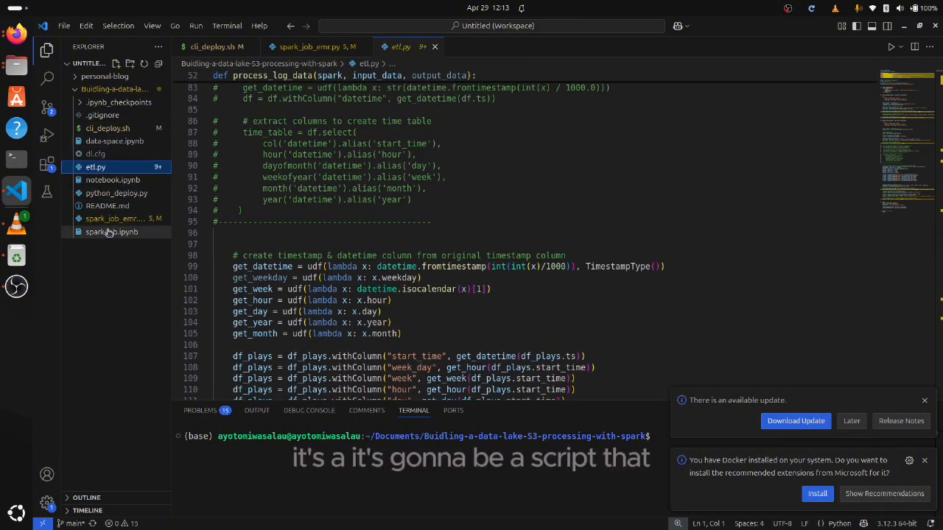
left_click(116, 194)
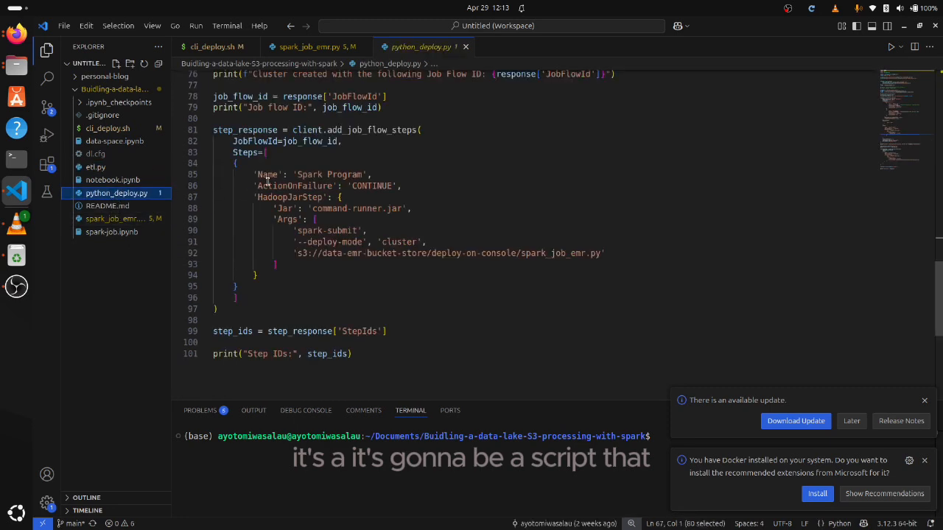
Open spark_job_emr.py and look through the imports, create_spark_session and the process_song_data function up to the songs table write
left_click(128, 221)
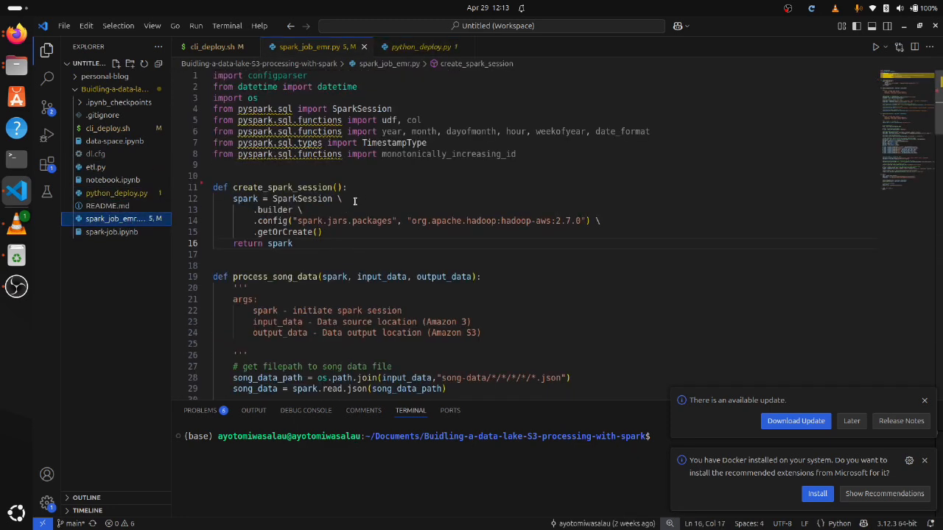
scroll(363, 201, "down", 10)
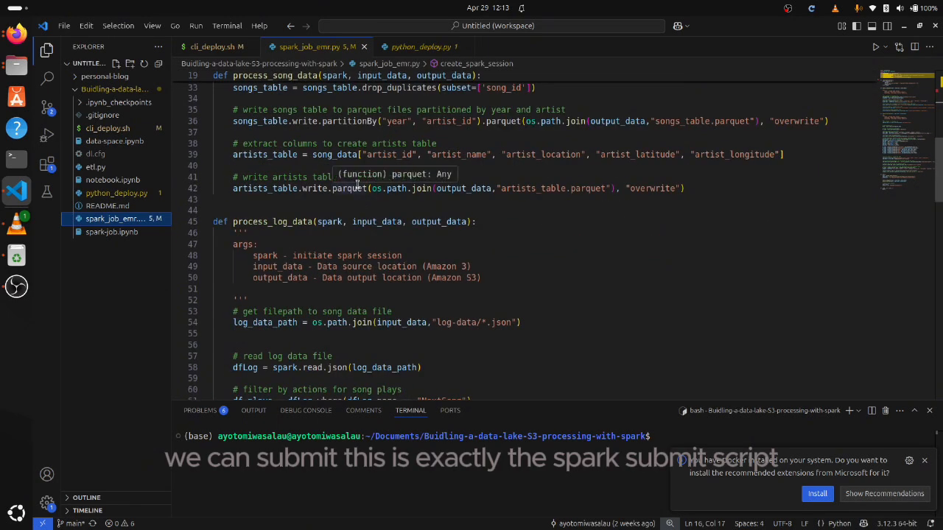
scroll(352, 182, "up", 3)
scroll(350, 180, "up", 8)
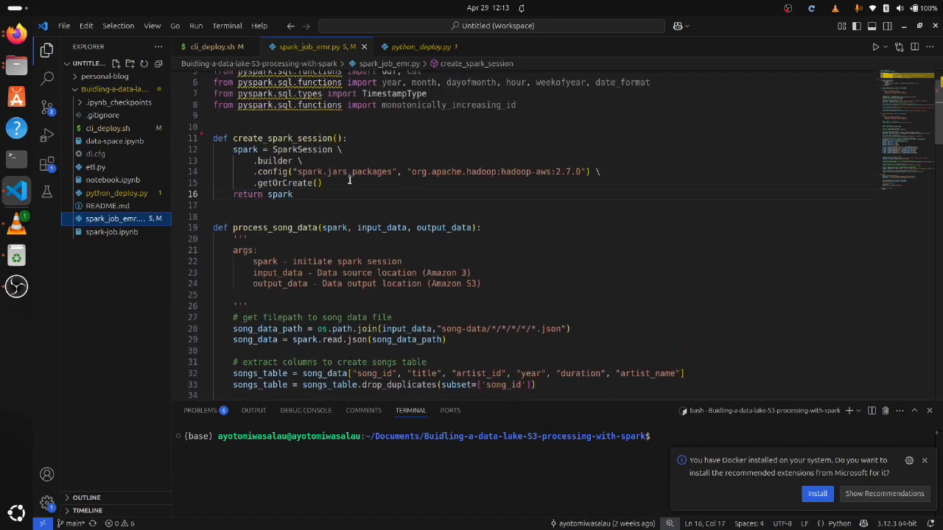
scroll(349, 180, "down", 2)
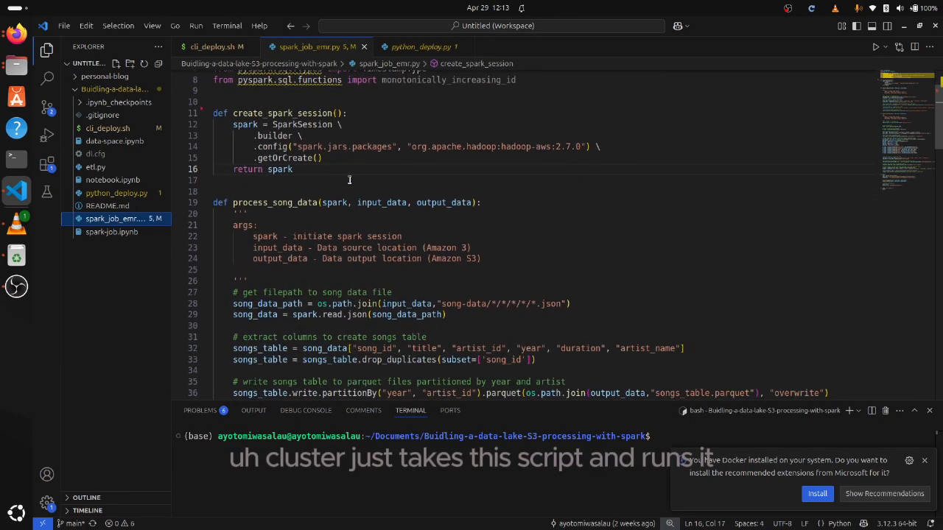
scroll(349, 179, "down", 3)
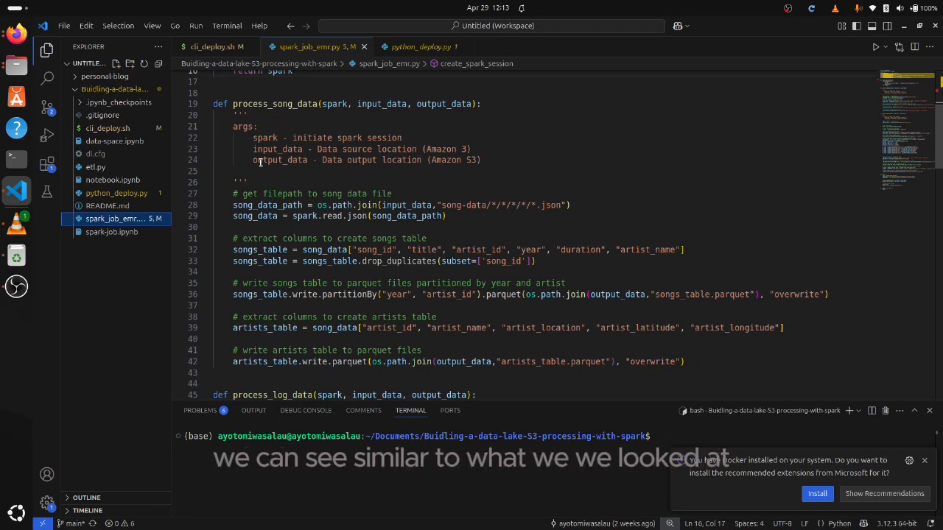
scroll(262, 163, "up", 5)
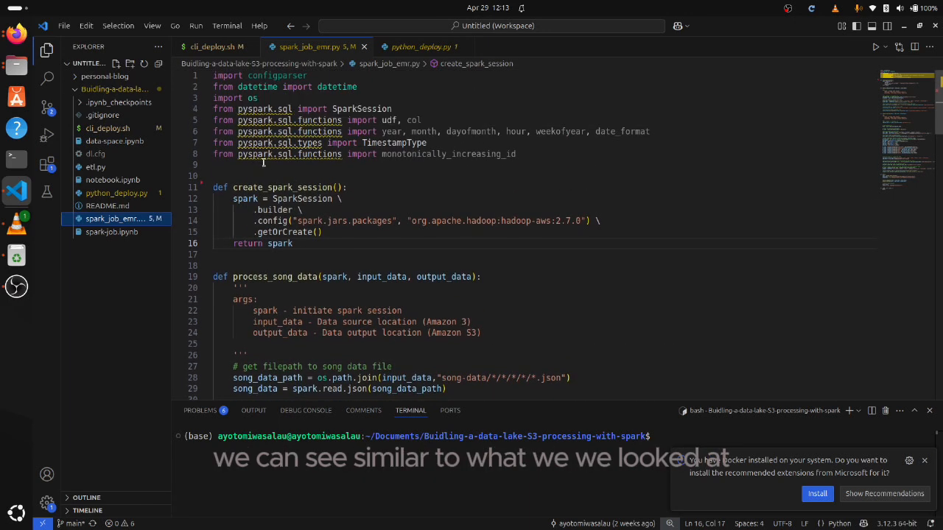
scroll(263, 162, "down", 9)
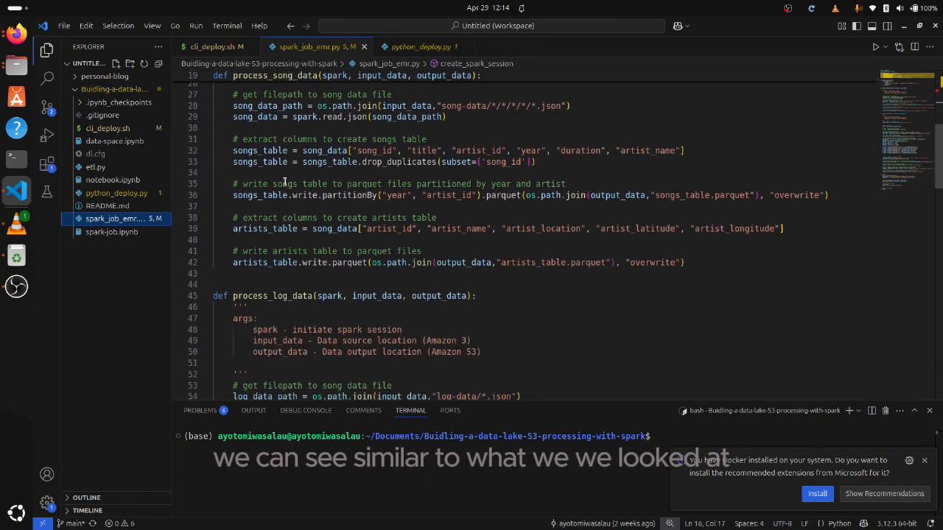
scroll(284, 183, "up", 2)
left_click_drag(233, 156, 511, 255)
triple_click(317, 243)
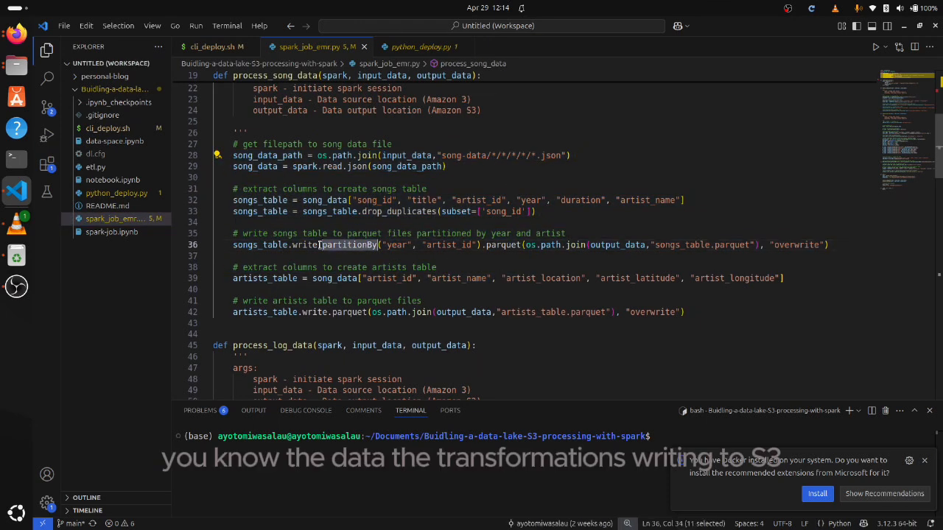
Look through the process_log_data function from reading the log data to the partitioned time table parquet write
scroll(384, 205, "down", 4)
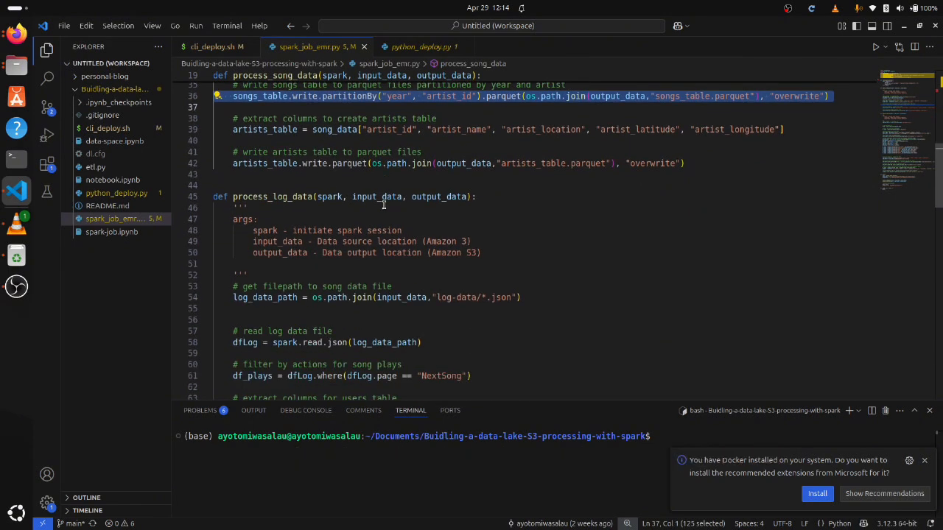
scroll(384, 199, "down", 2)
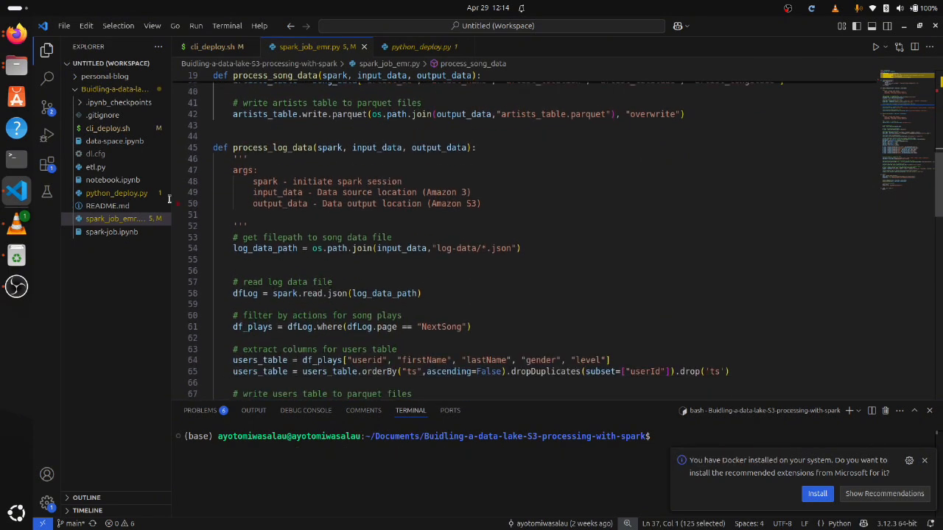
scroll(319, 168, "down", 3)
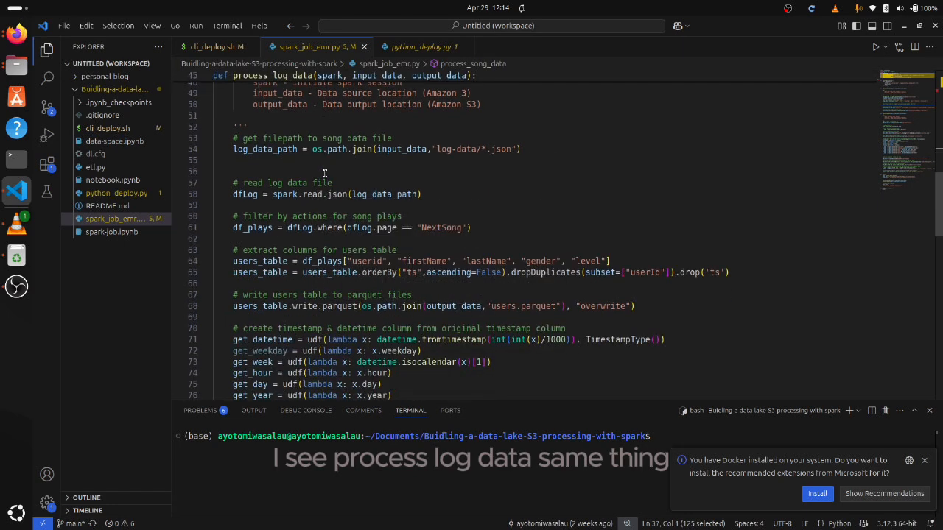
scroll(324, 174, "down", 11)
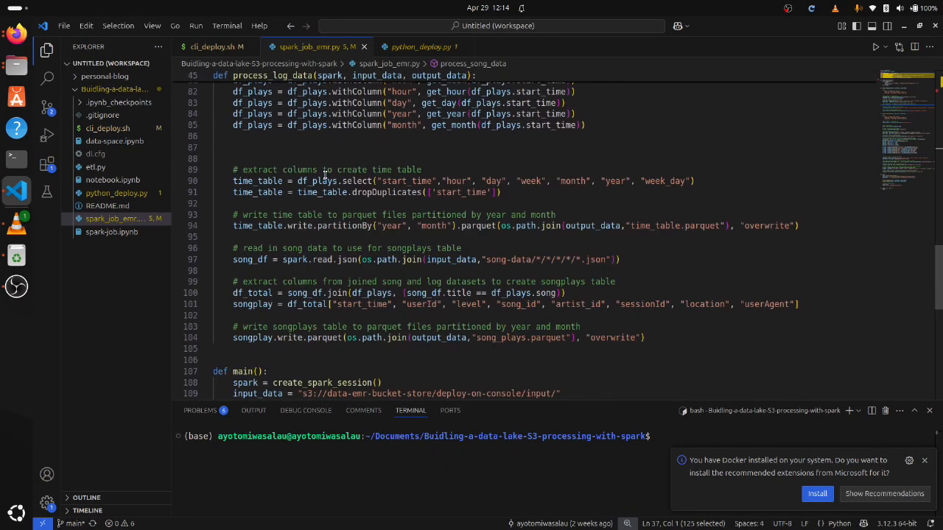
triple_click(340, 230)
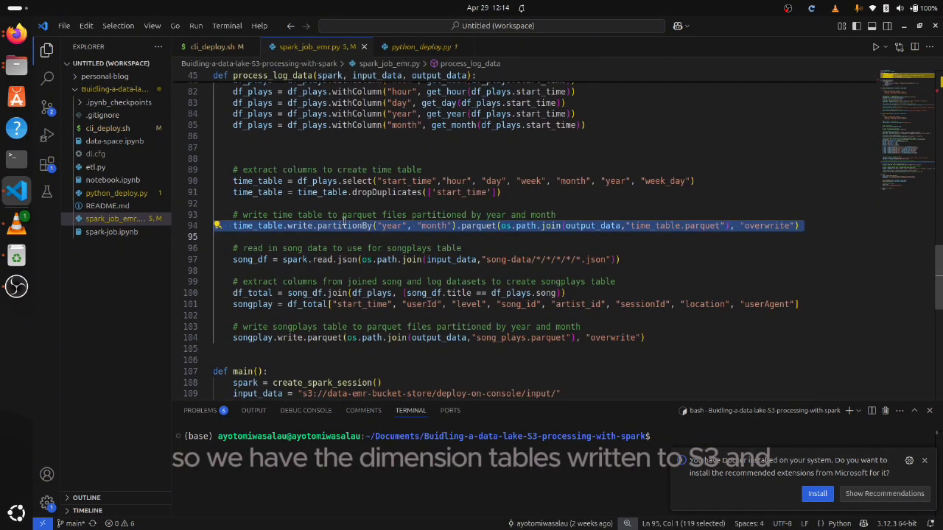
Examine the main function and script entry point at the end of spark_job_emr.py
scroll(343, 230, "down", 4)
scroll(353, 246, "down", 2)
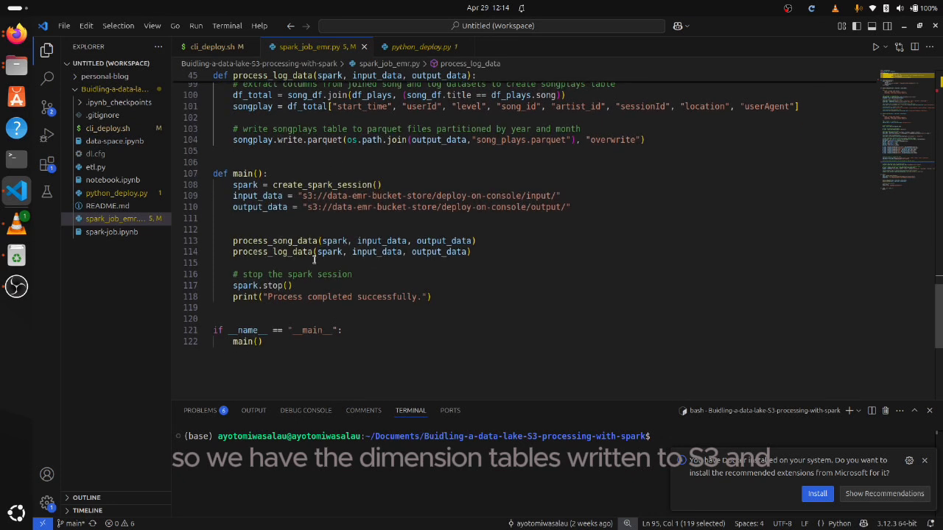
left_click_drag(293, 356, 213, 174)
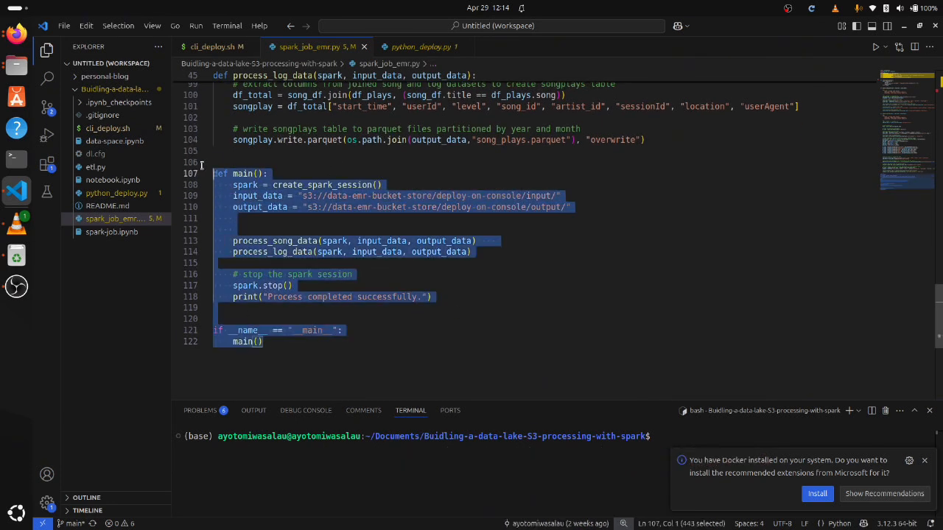
left_click(313, 226)
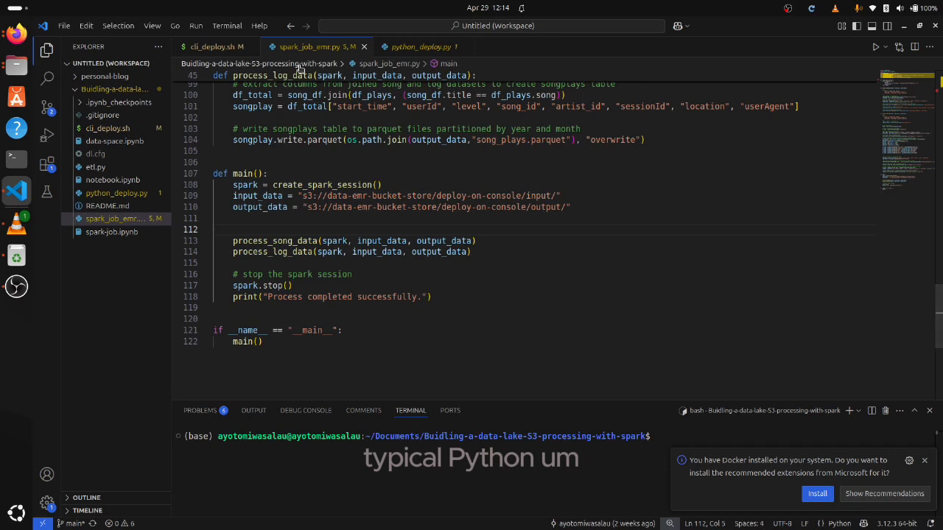
Switch to Firefox and start adding a new step to the dataCluster EMR cluster
left_click(15, 35)
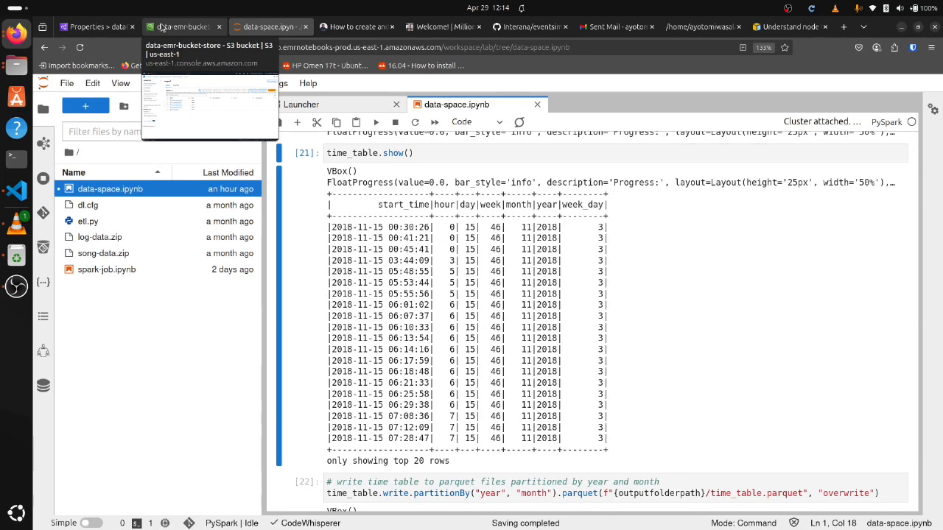
left_click(16, 191)
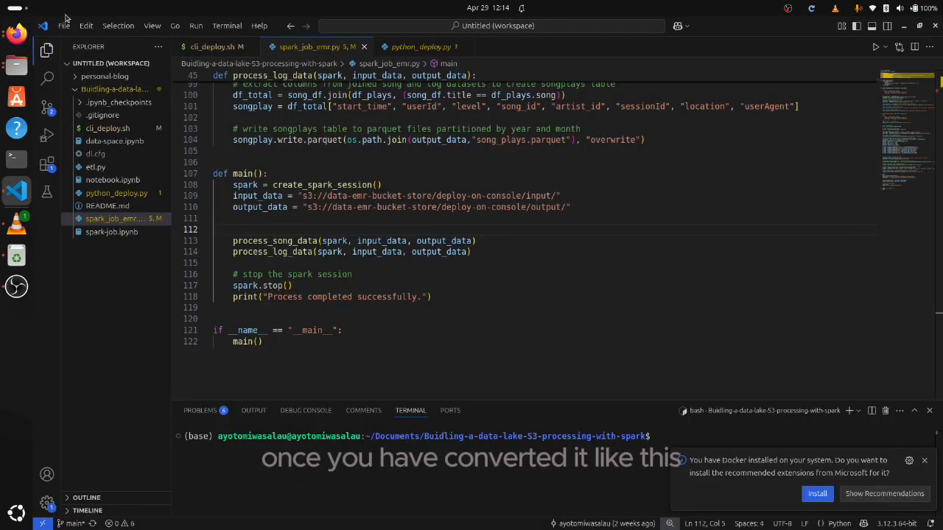
left_click(16, 33)
left_click(182, 27)
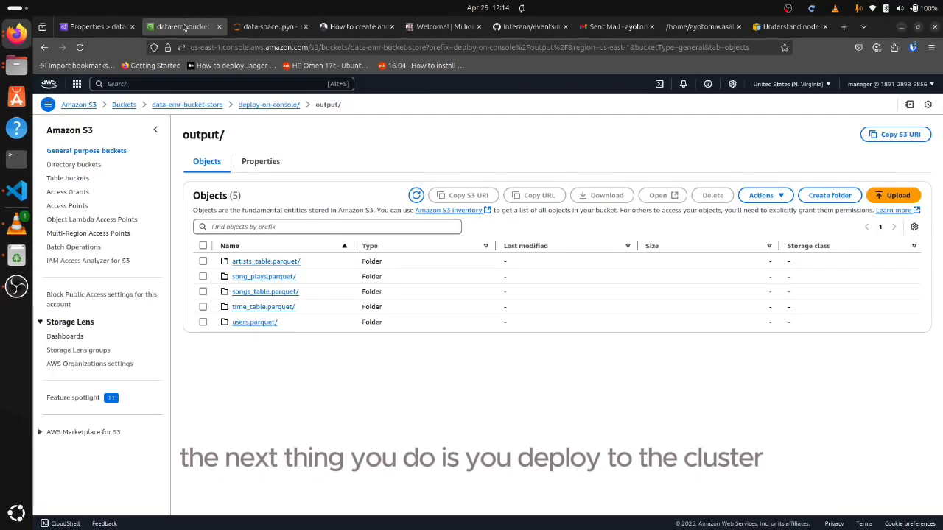
left_click(94, 27)
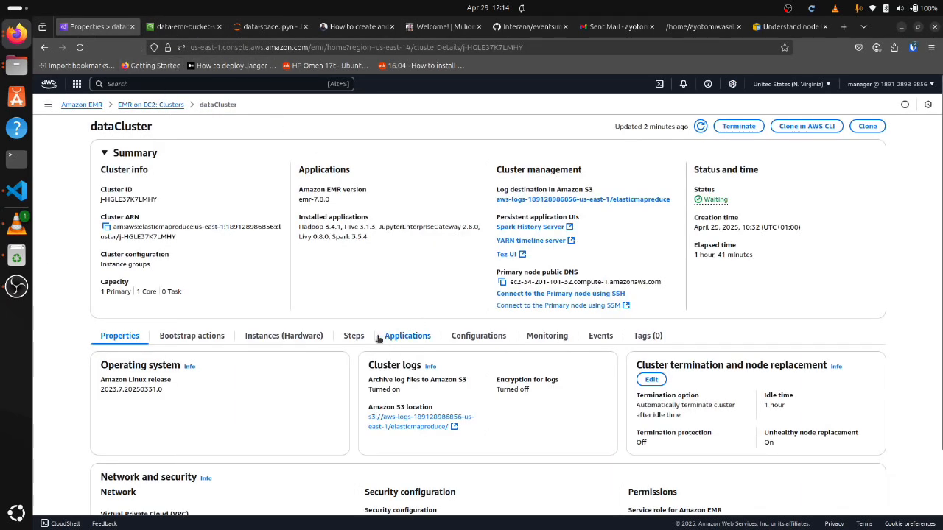
left_click(351, 338)
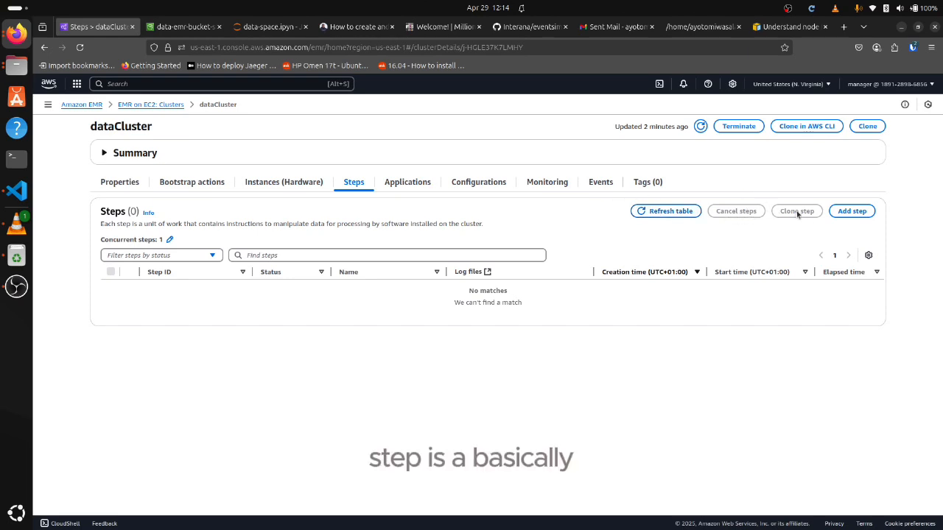
left_click(851, 210)
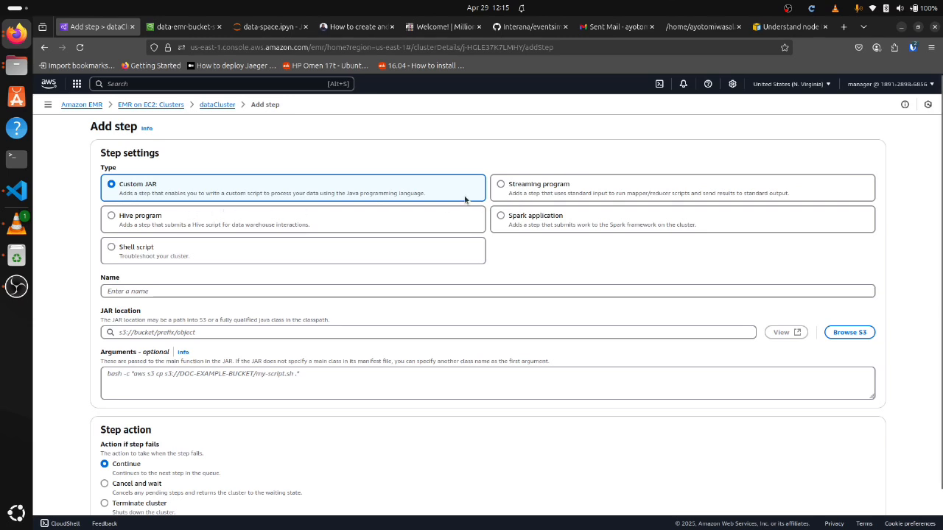
Set the step type to Spark application and name the step spark-script
left_click(507, 218)
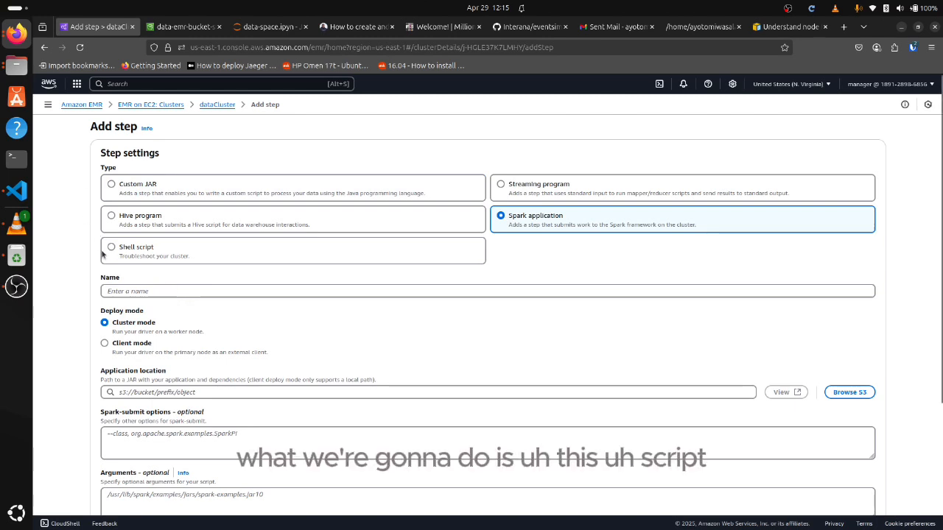
left_click(121, 291)
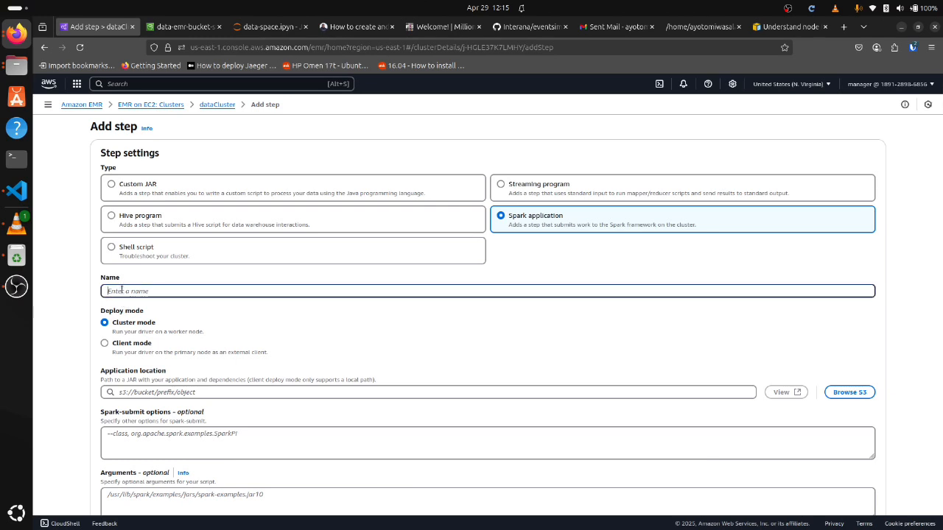
type("spark")
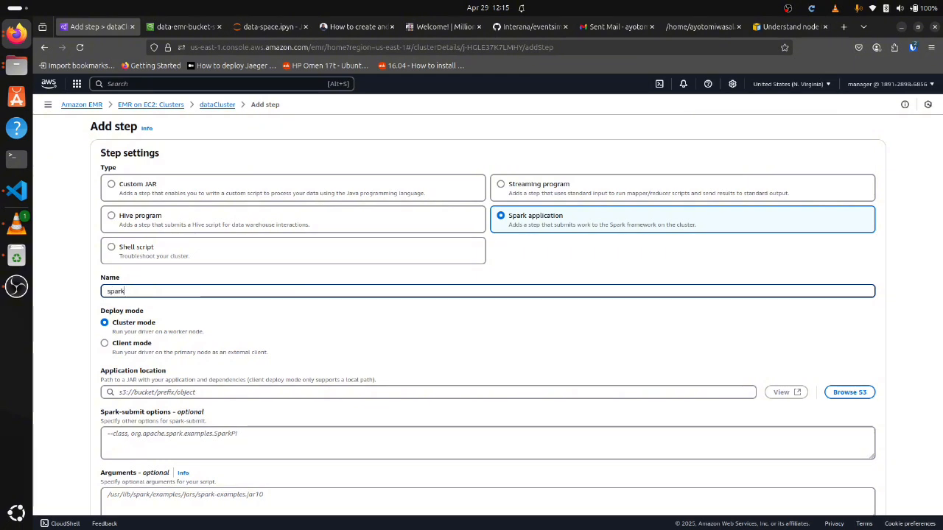
type("-script")
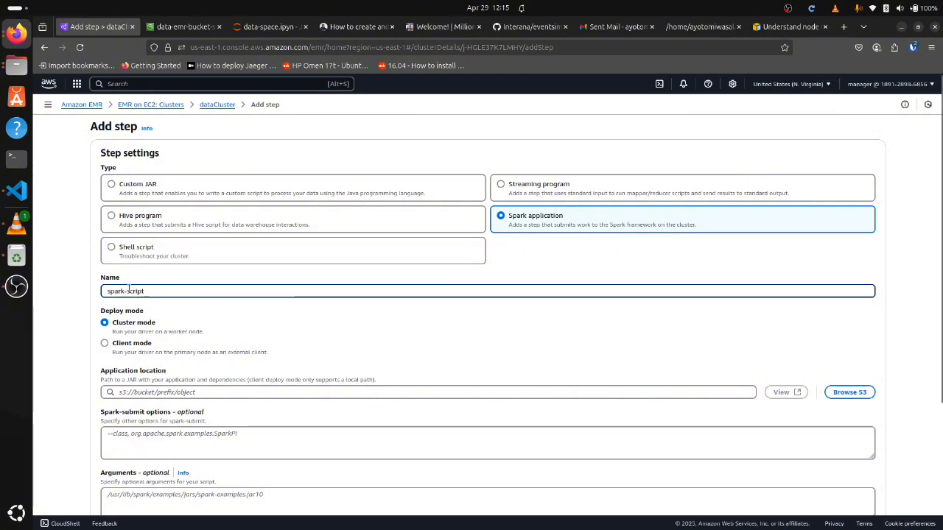
Set the application location to spark_job_emr.py from the deploy-on-console folder of the data-emr-bucket-store S3 bucket
scroll(162, 286, "down", 1)
scroll(162, 287, "down", 3)
scroll(162, 286, "up", 3)
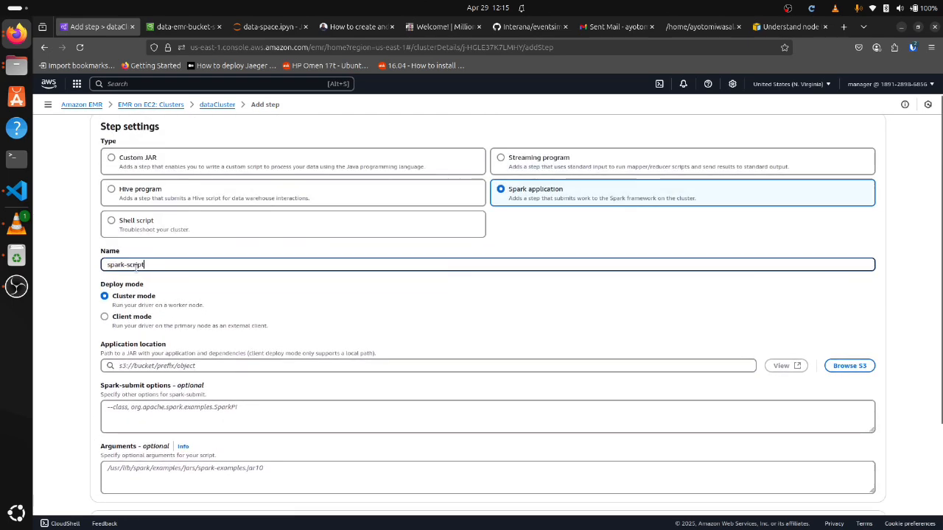
left_click(848, 366)
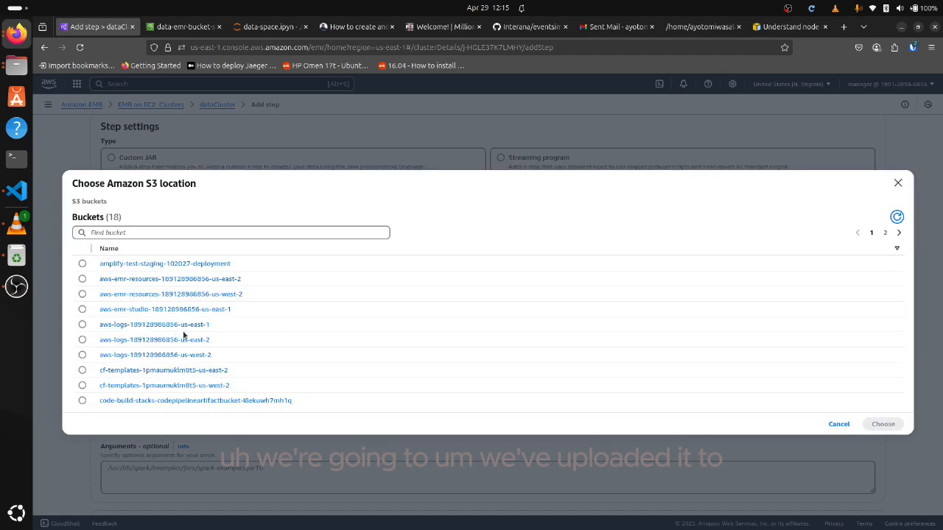
left_click(886, 234)
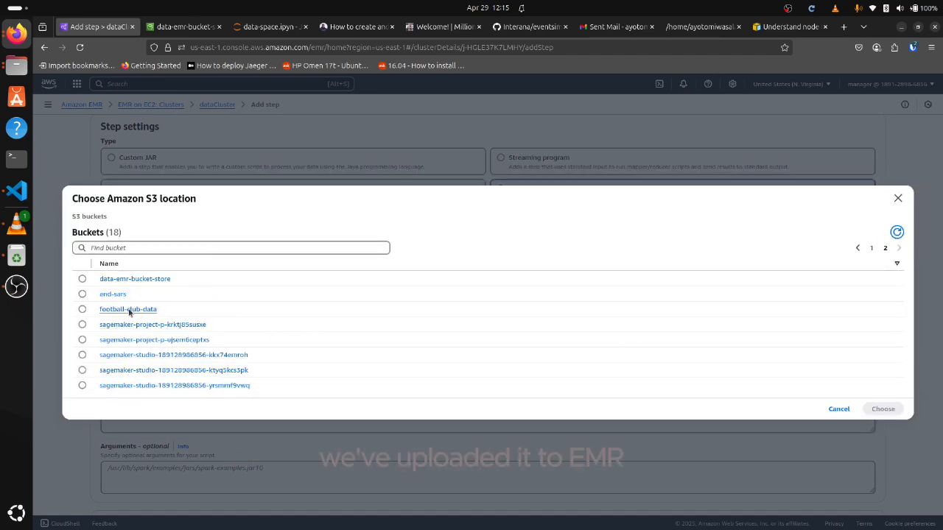
left_click(133, 278)
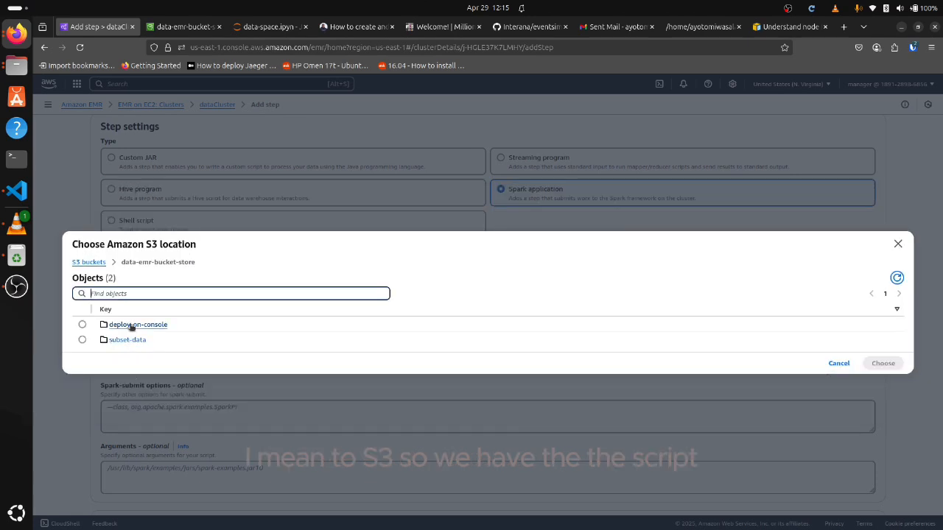
left_click(132, 325)
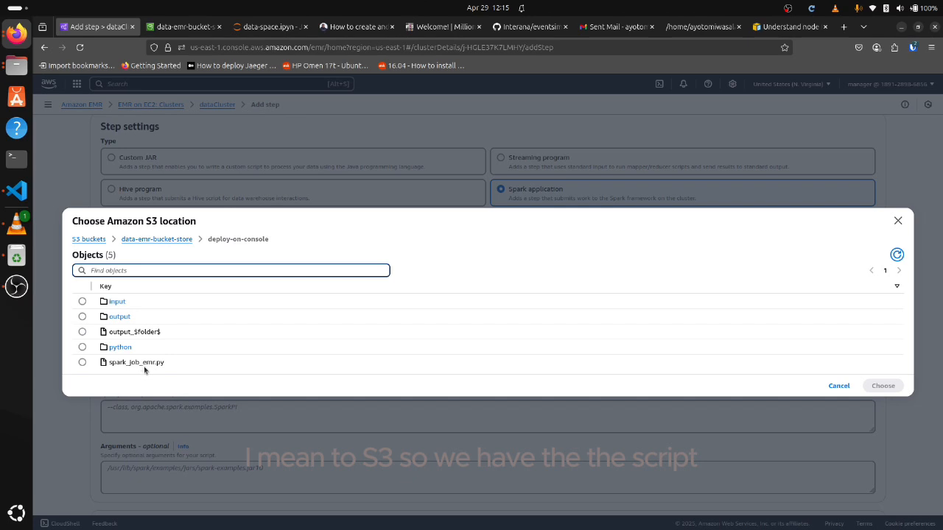
left_click(81, 363)
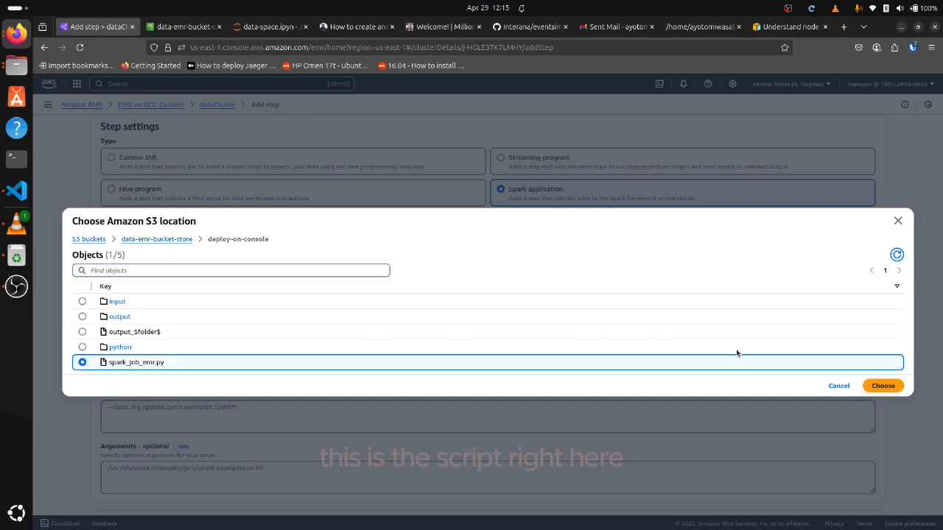
left_click(883, 386)
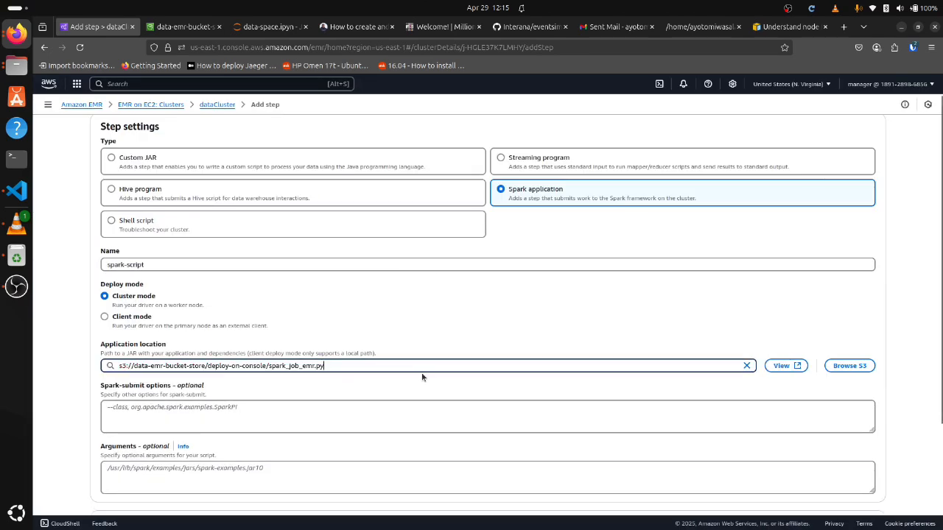
scroll(318, 367, "down", 1)
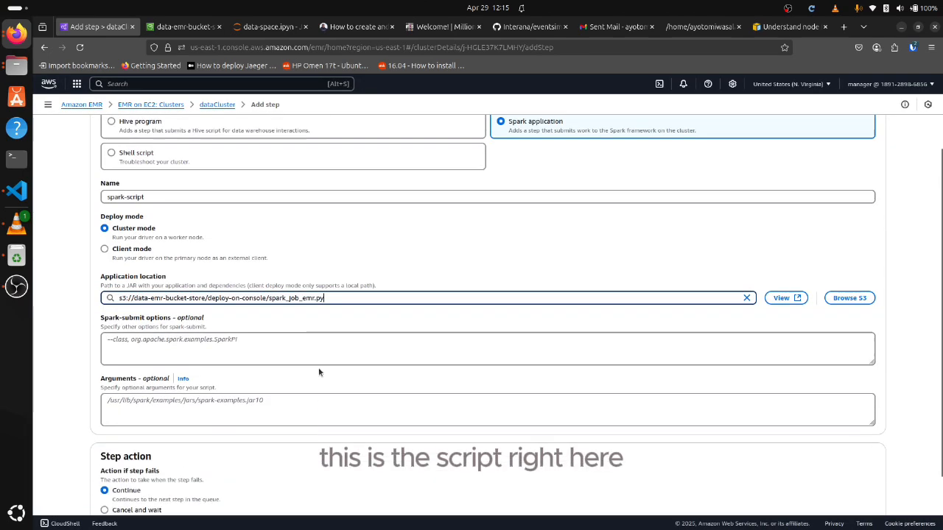
scroll(319, 367, "up", 1)
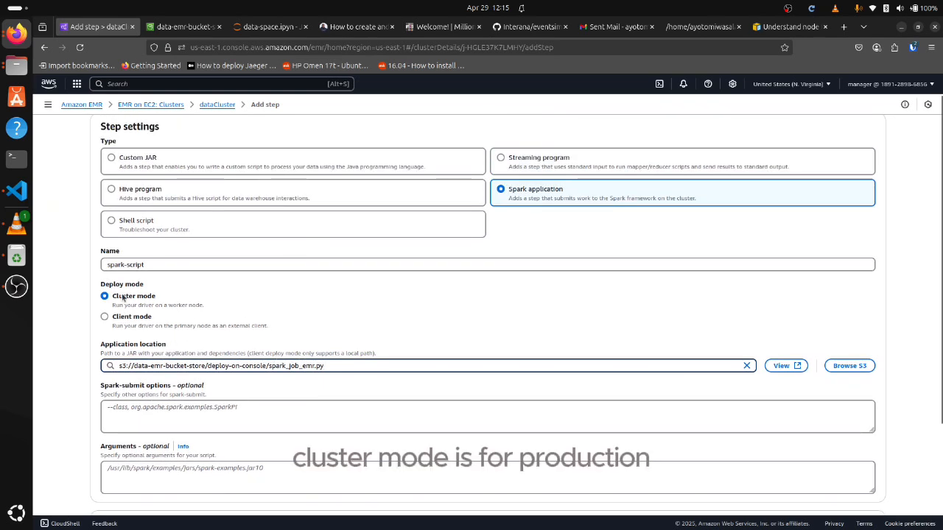
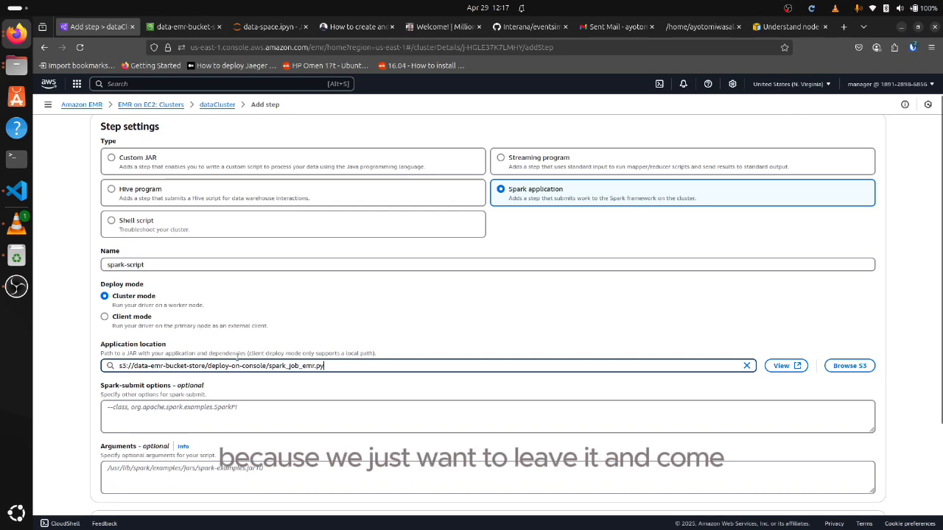
Submit the spark-script step to the dataCluster EMR cluster and refresh the steps table
scroll(239, 359, "down", 1)
scroll(239, 359, "down", 3)
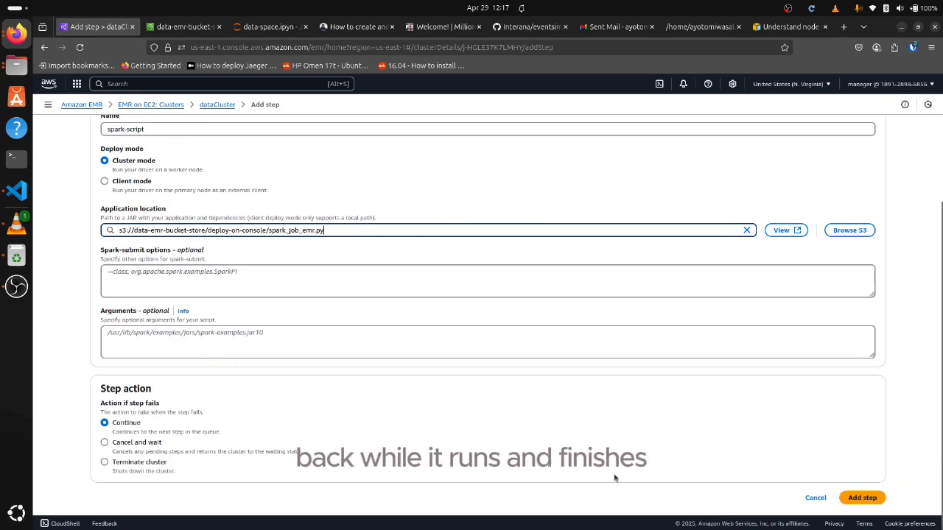
scroll(567, 386, "up", 5)
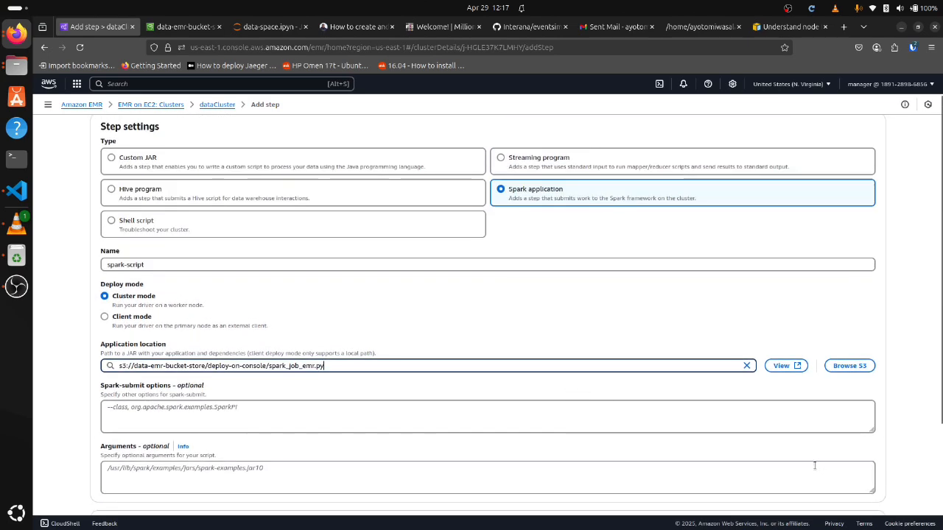
scroll(869, 451, "down", 5)
left_click(863, 499)
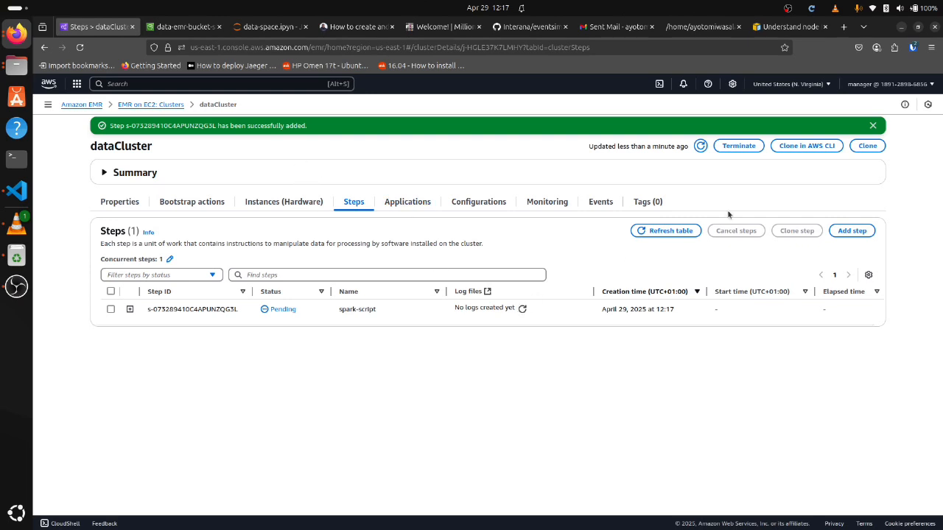
left_click(680, 234)
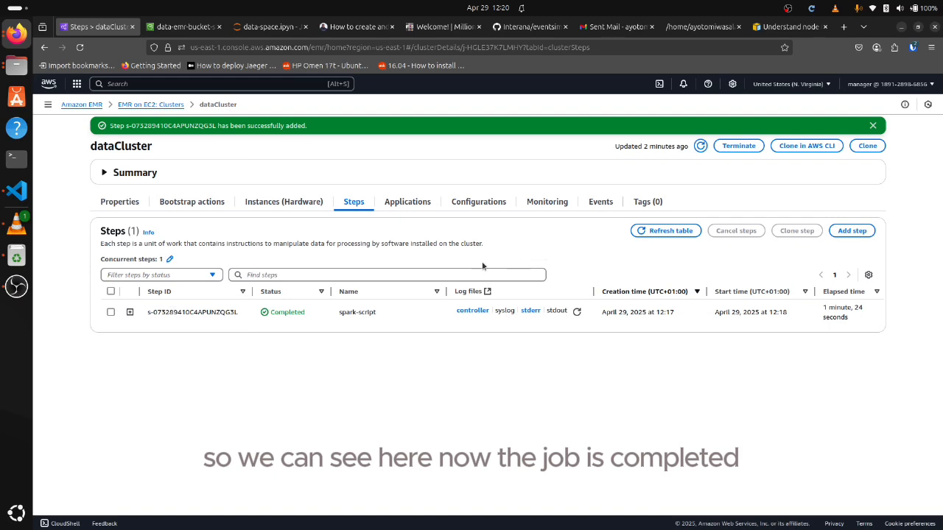
Expand the spark-script step's details and highlight its full spark-submit argument
left_click(129, 312)
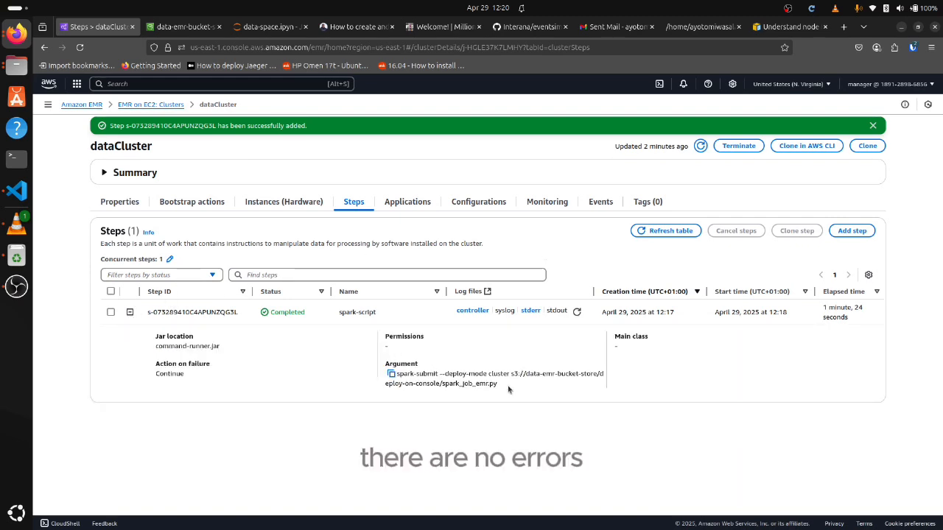
left_click_drag(508, 389, 398, 373)
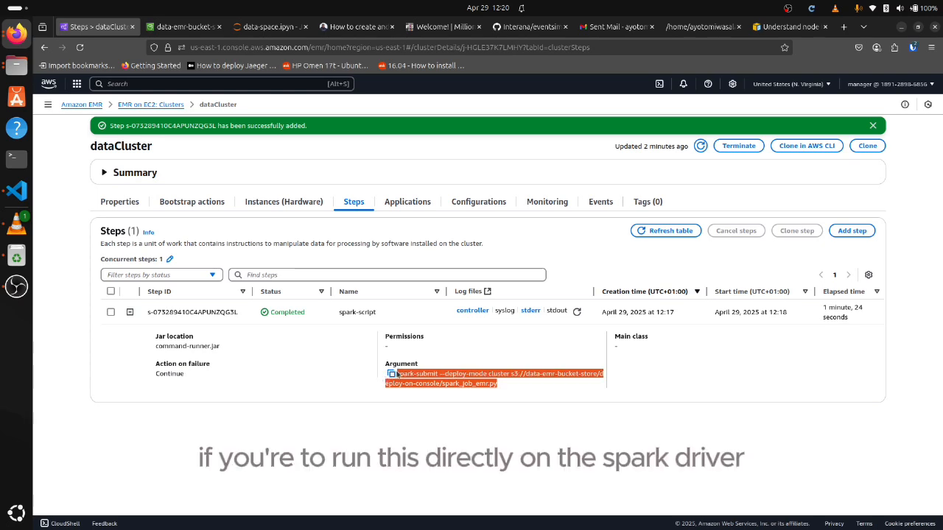
left_click(500, 383)
left_click_drag(500, 384, 387, 378)
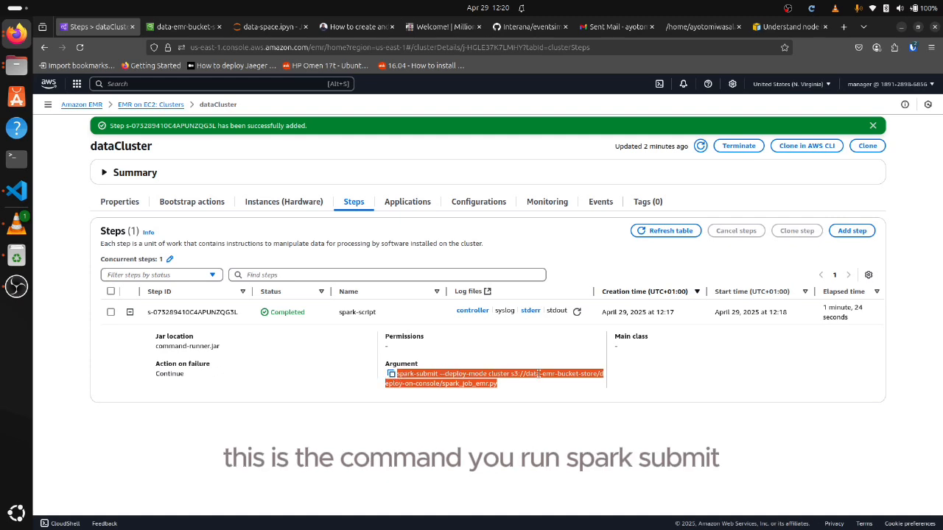
left_click_drag(500, 383, 394, 374)
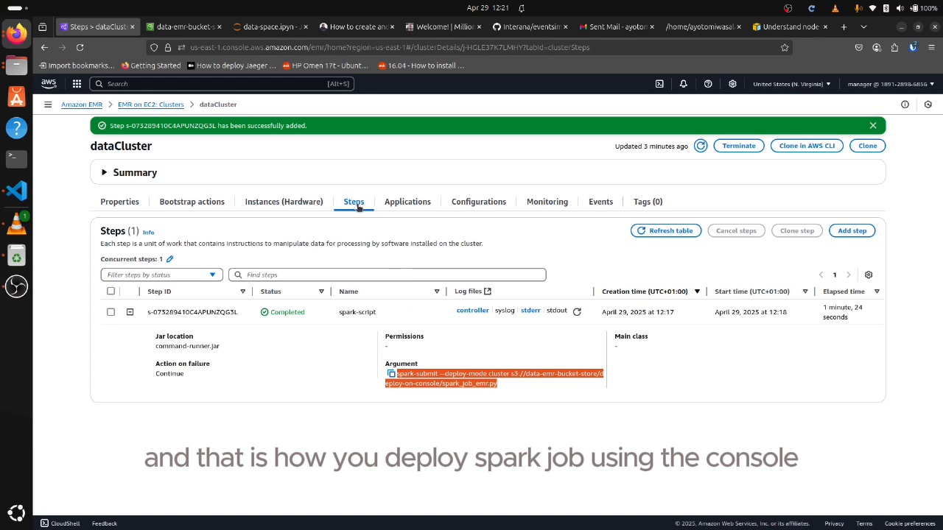
Switch to Visual Studio Code and open cli_deploy.sh at the create-cluster command
left_click(15, 193)
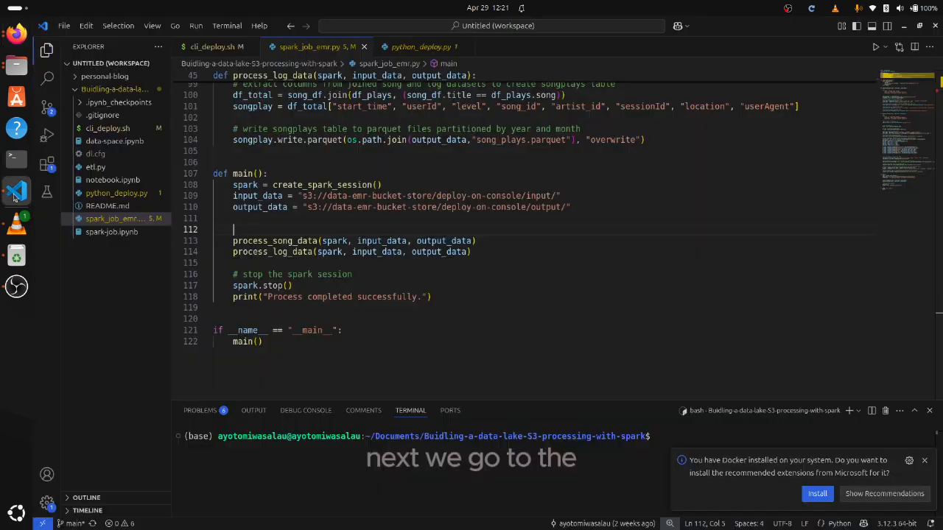
scroll(327, 193, "up", 5)
scroll(327, 193, "up", 4)
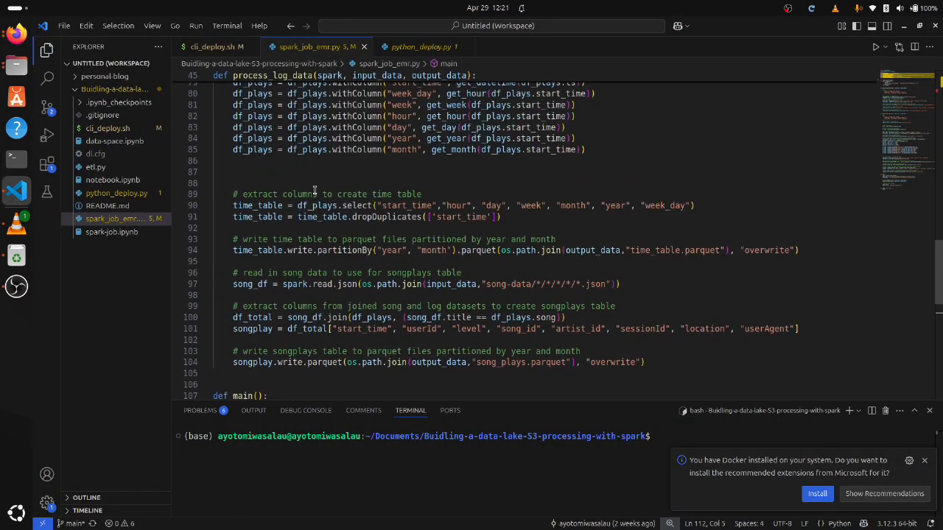
scroll(280, 155, "up", 1)
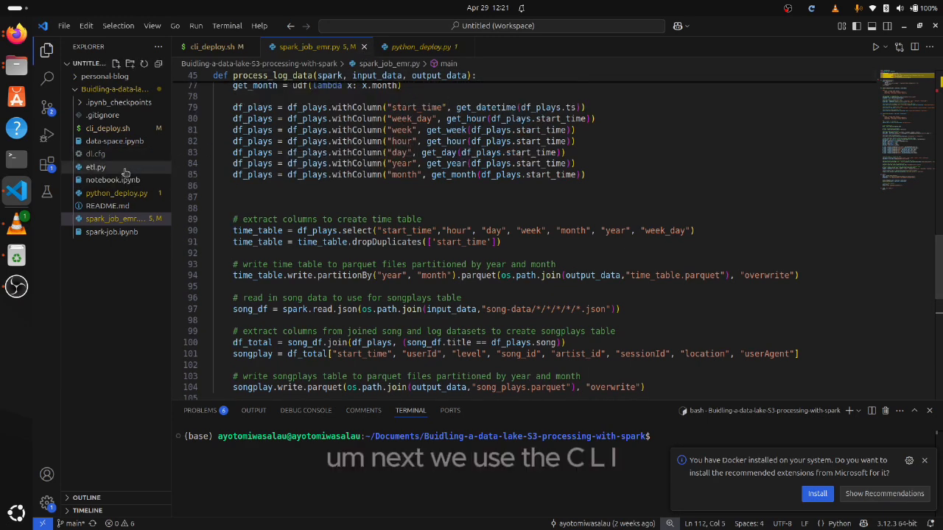
left_click(103, 128)
scroll(376, 177, "down", 2)
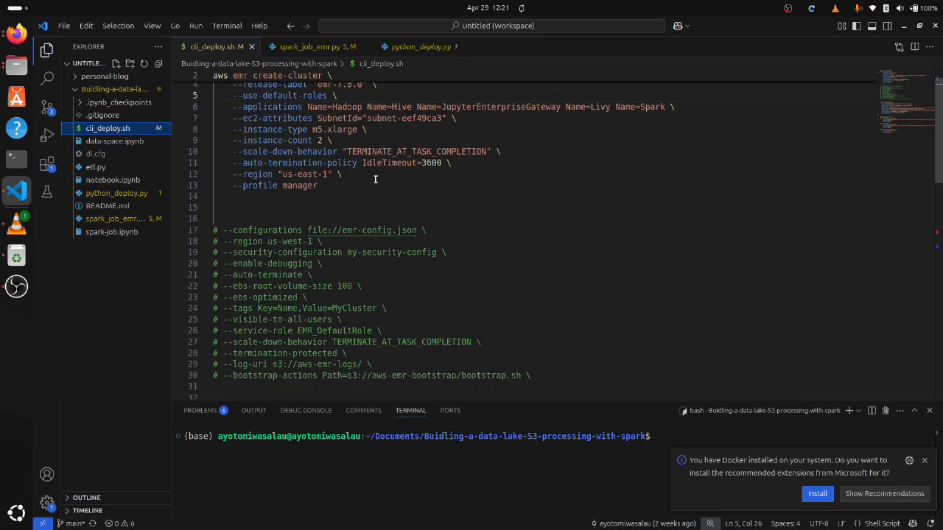
scroll(374, 193, "up", 2)
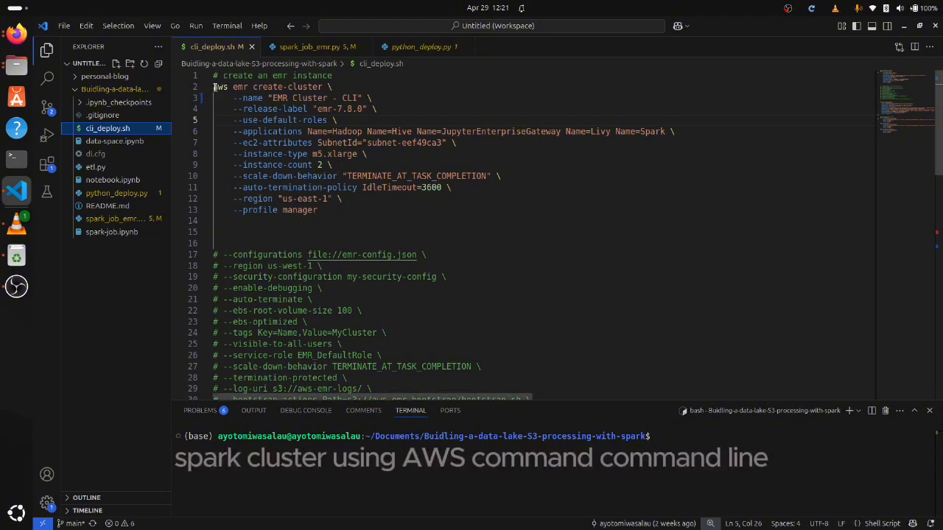
Copy the complete aws emr create-cluster command for "EMR Cluster - CLI" from cli_deploy.sh
left_click_drag(215, 87, 328, 213)
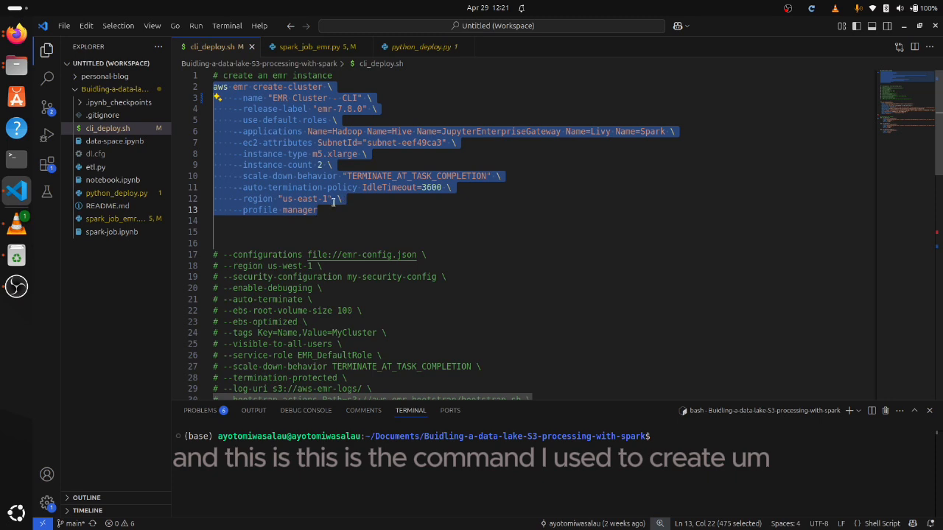
left_click_drag(337, 210, 221, 99)
key("ctrl+c")
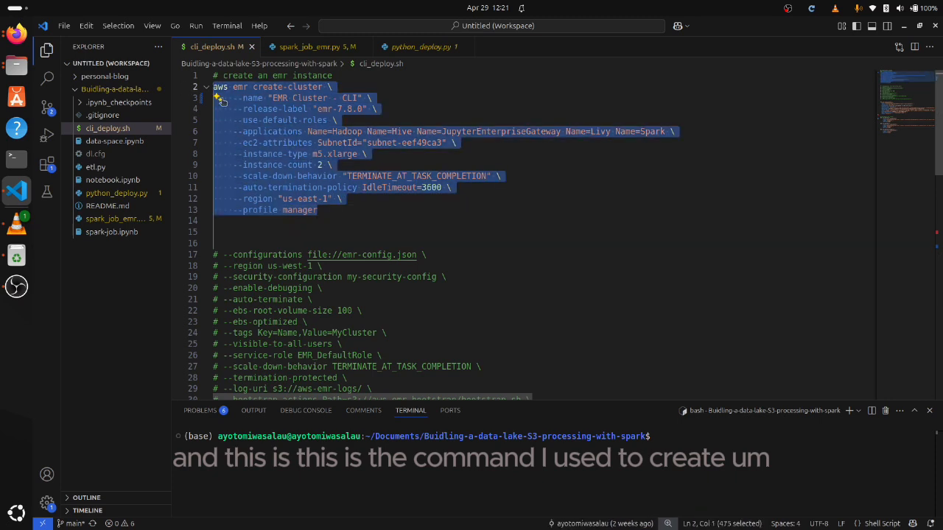
right_click(231, 102)
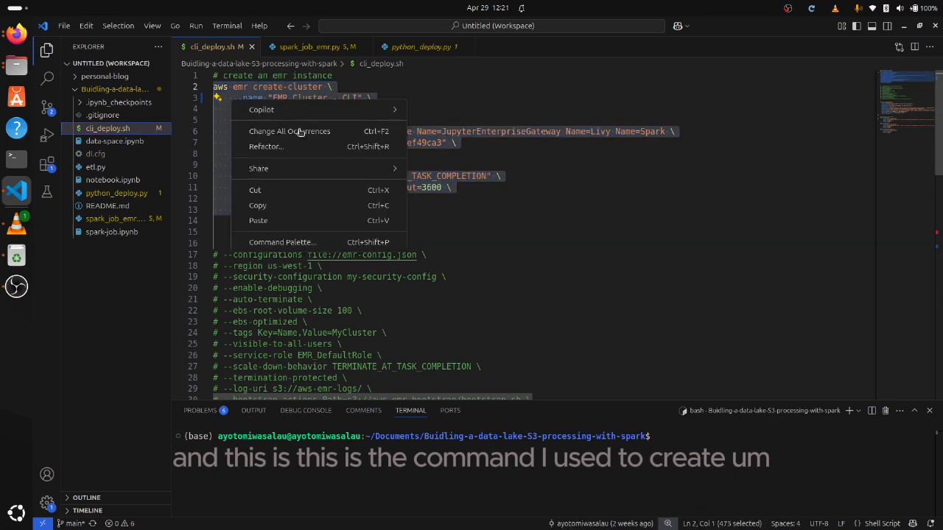
left_click(267, 206)
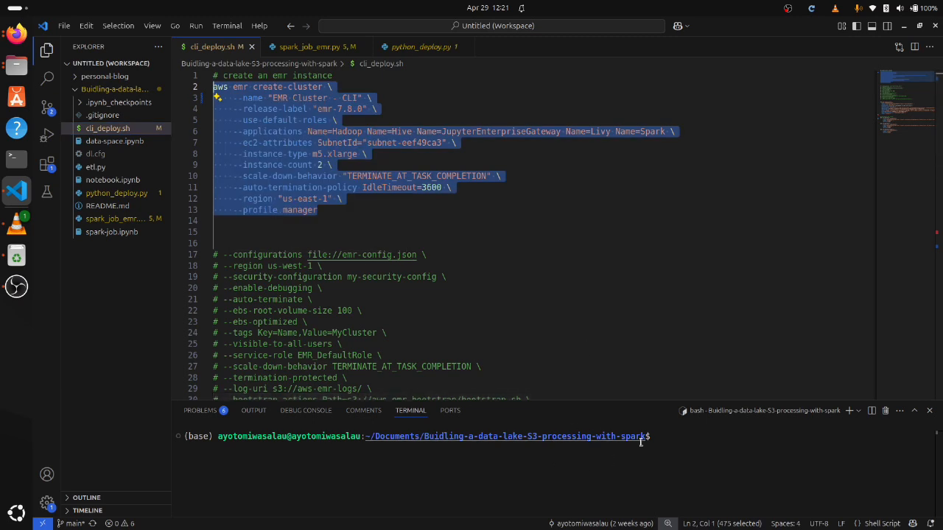
Paste the copied create-cluster command into the integrated terminal, enlarge the terminal area and run the command
left_click(666, 440)
right_click(657, 438)
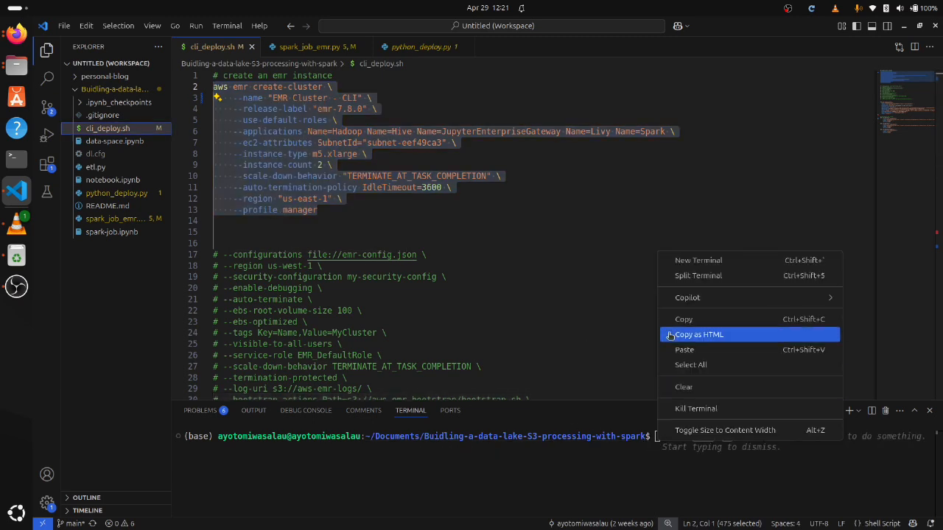
left_click(678, 350)
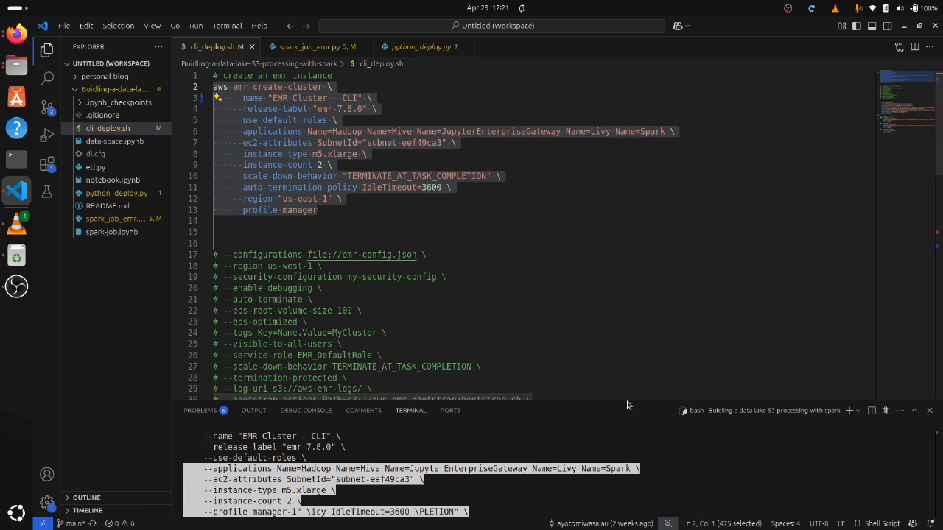
left_click_drag(627, 400, 627, 244)
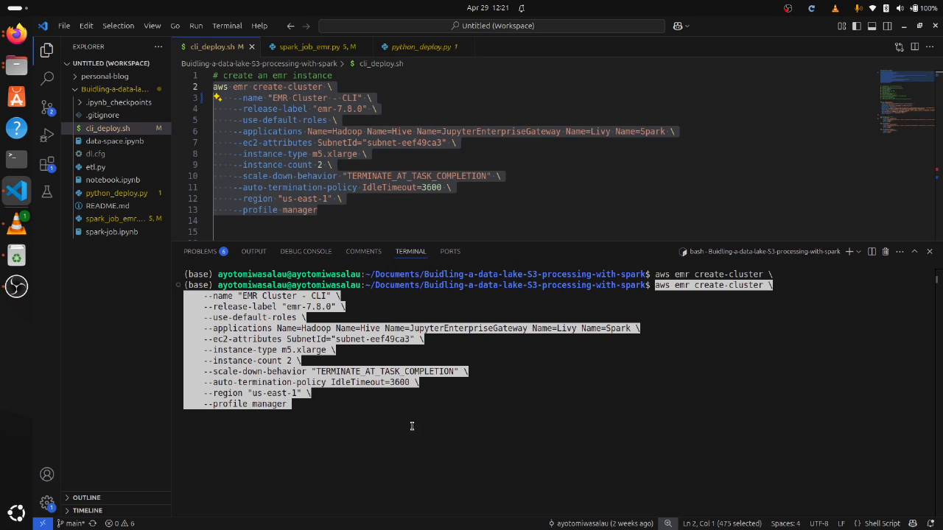
key("Return")
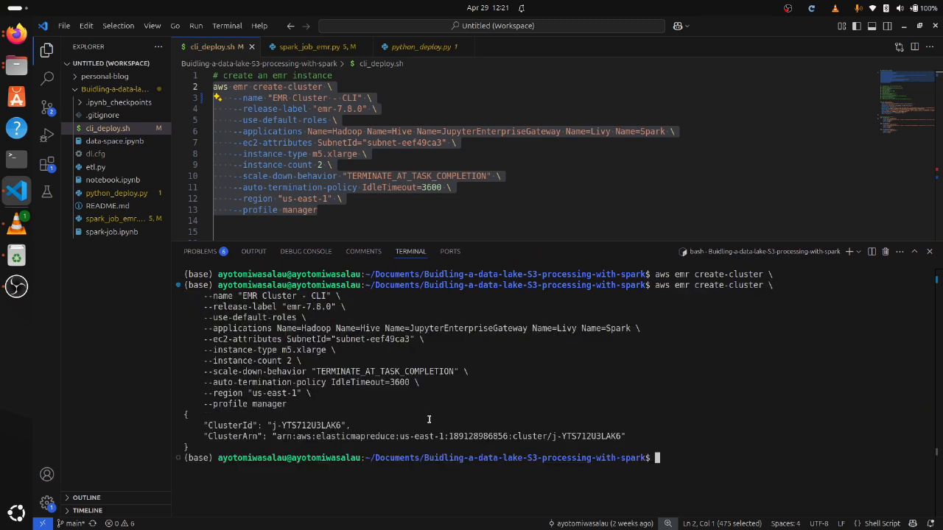
Highlight the command's returned cluster details, switch to Firefox and locate EMR Cluster - CLI in the EMR clusters list
left_click_drag(191, 447, 173, 416)
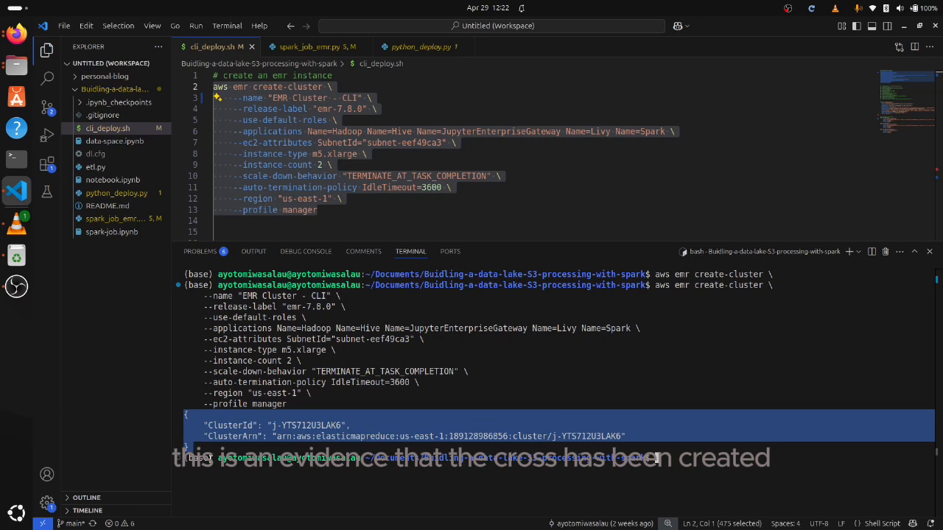
left_click(15, 34)
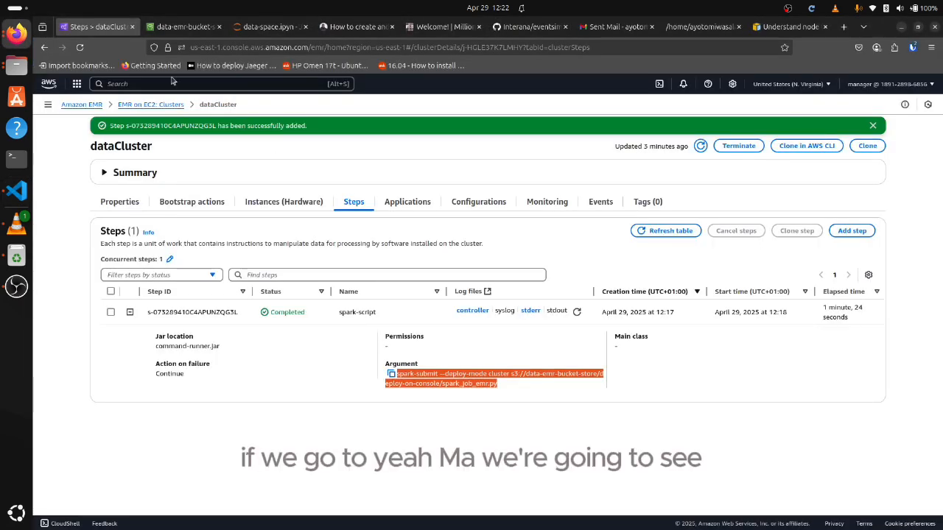
left_click(121, 106)
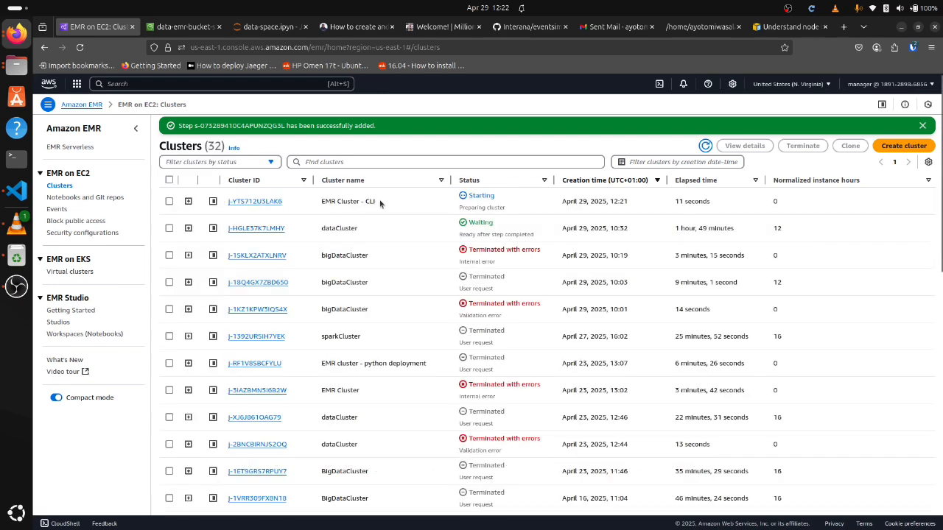
left_click_drag(380, 204, 319, 207)
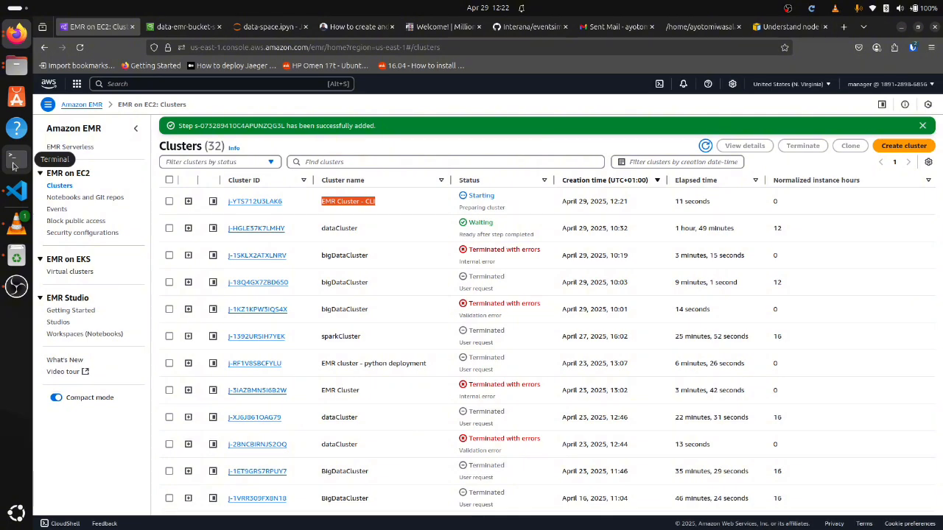
Return to Visual Studio Code and examine the notebookCluster create-cluster command in cli_deploy.sh, including its steps option
left_click(16, 190)
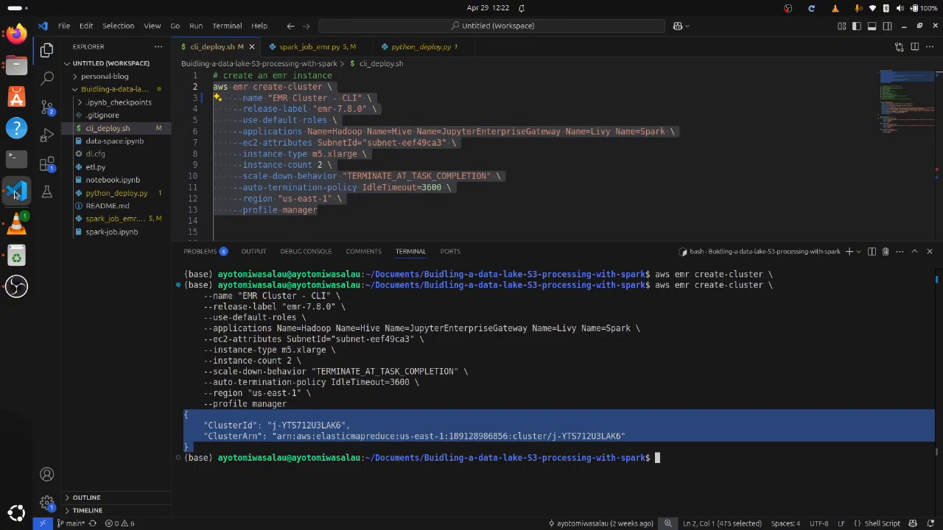
scroll(383, 221, "down", 1)
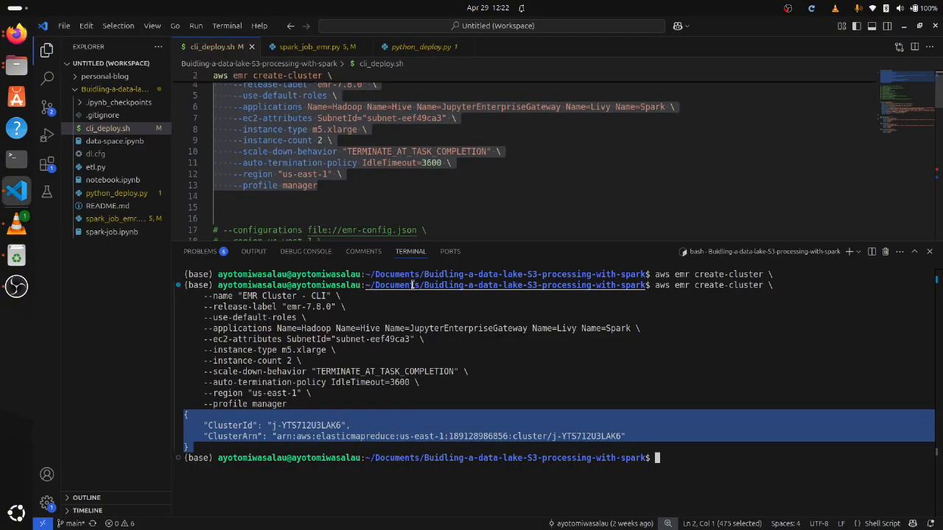
left_click_drag(408, 241, 425, 352)
scroll(395, 253, "down", 2)
scroll(376, 232, "down", 4)
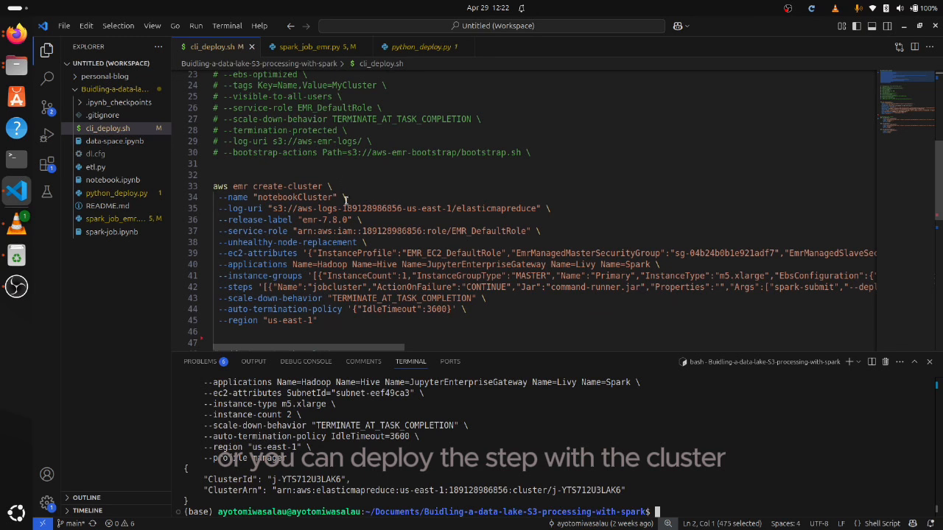
double_click(335, 283)
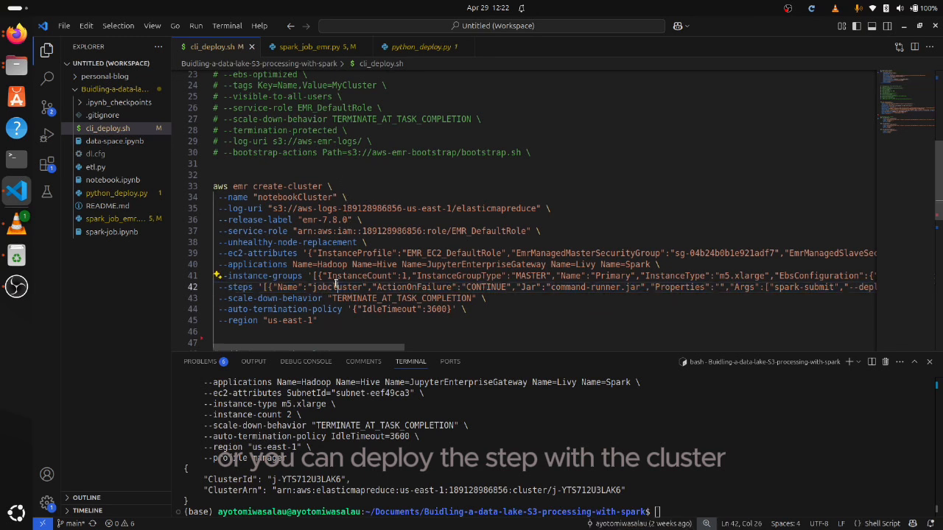
triple_click(335, 284)
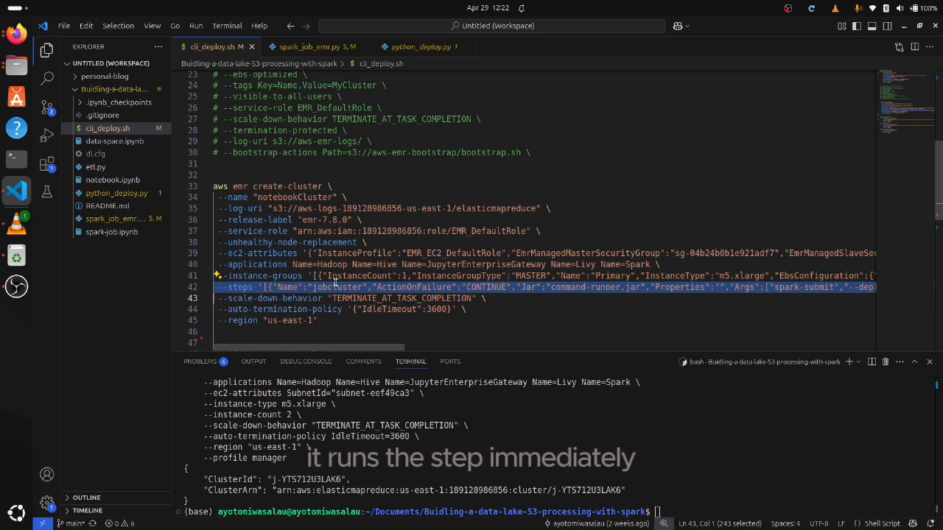
left_click_drag(330, 324, 213, 187)
Examine the first aws emr add-steps command below the notebookCluster command in cli_deploy.sh
scroll(235, 211, "down", 3)
scroll(236, 212, "down", 2)
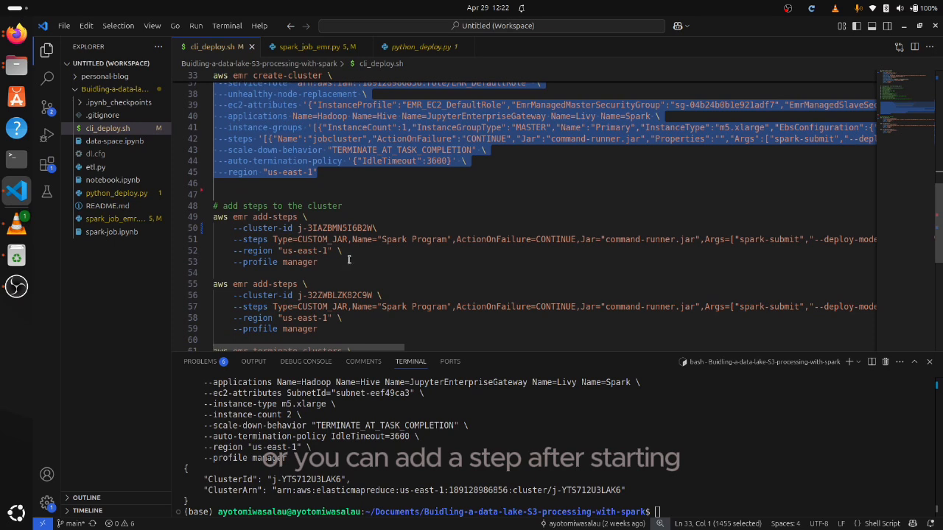
left_click_drag(349, 260, 189, 212)
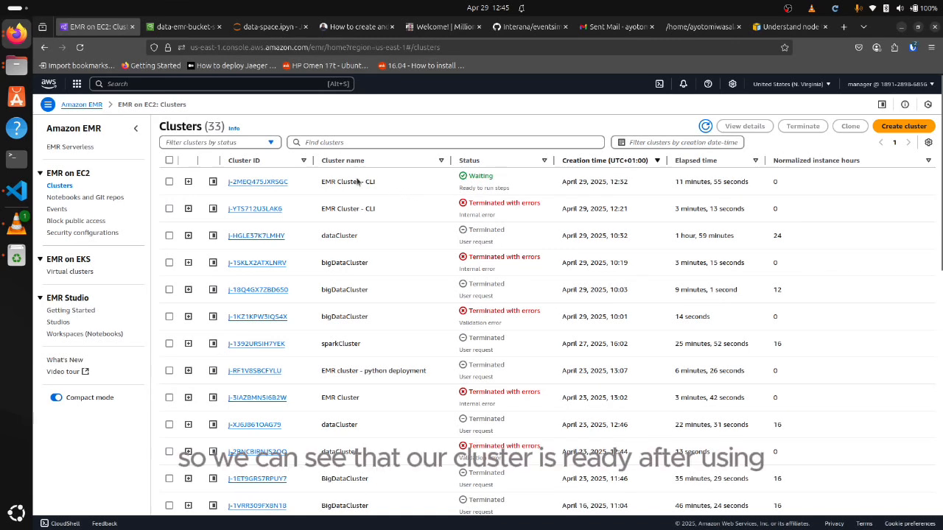
Highlight the newest EMR Cluster - CLI entry in the clusters list, return to Visual Studio Code and review its create-cluster command in cli_deploy.sh
left_click_drag(376, 183, 320, 184)
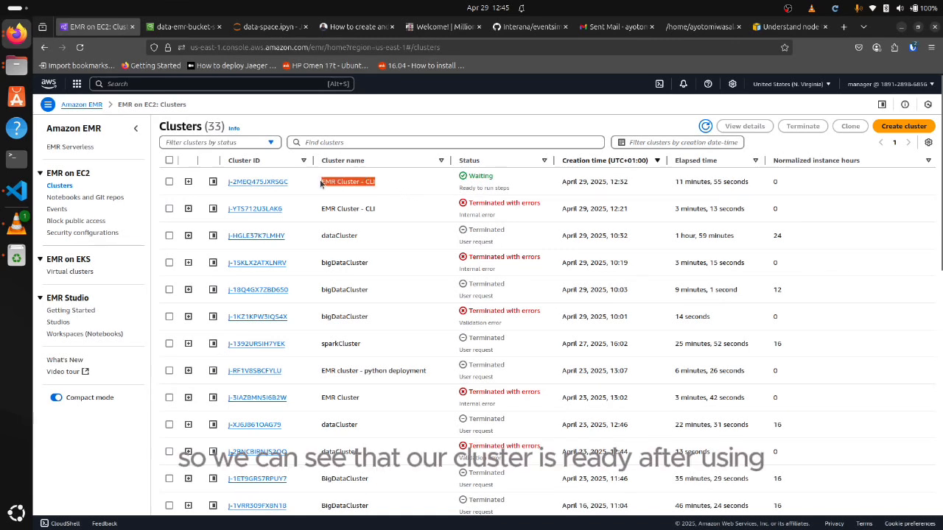
left_click(16, 190)
left_click_drag(319, 212, 213, 75)
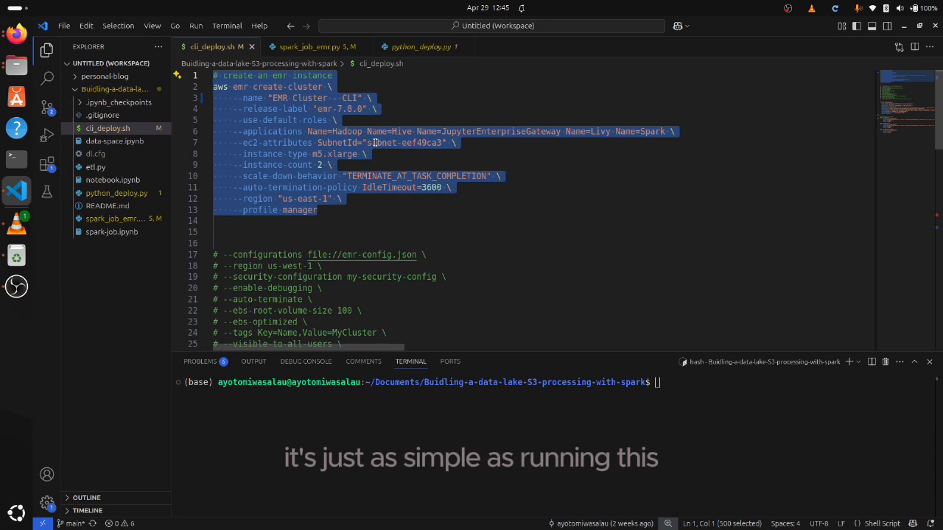
scroll(415, 159, "down", 10)
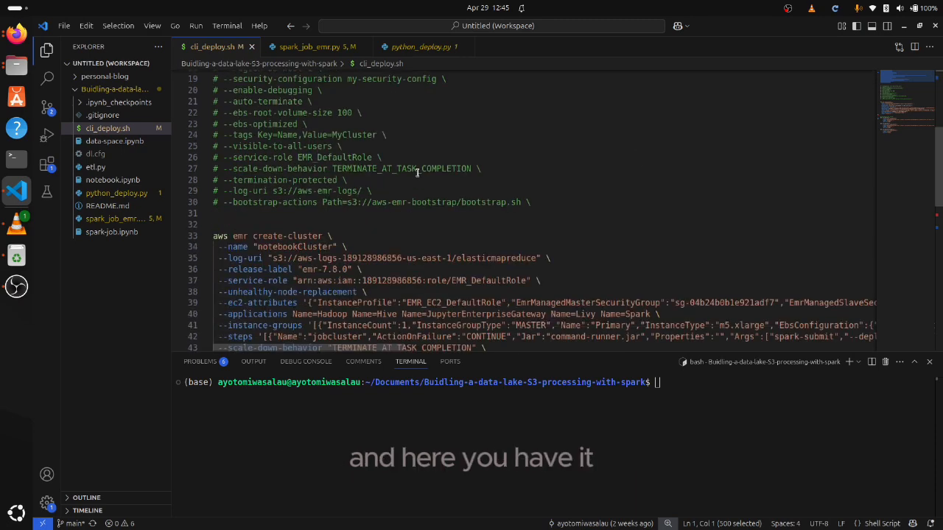
Locate and highlight the first aws emr add-steps command in cli_deploy.sh
scroll(417, 172, "down", 5)
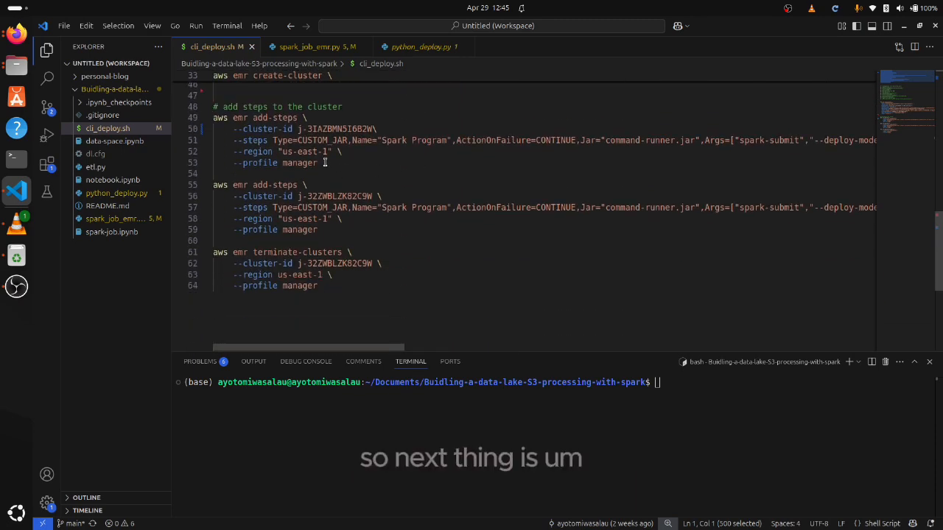
left_click(295, 169)
left_click_drag(295, 168, 213, 118)
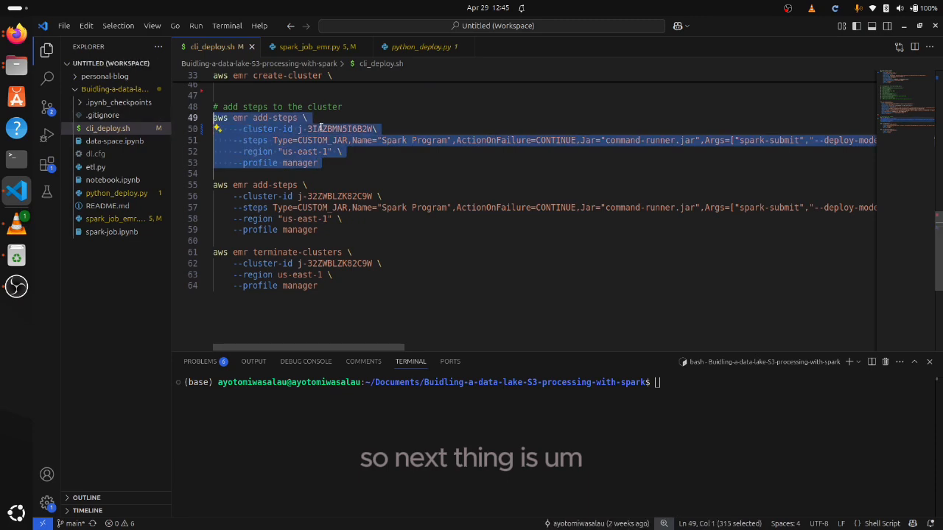
Switch to Firefox, open the newest EMR Cluster - CLI from the clusters list and copy its cluster ID
left_click(16, 32)
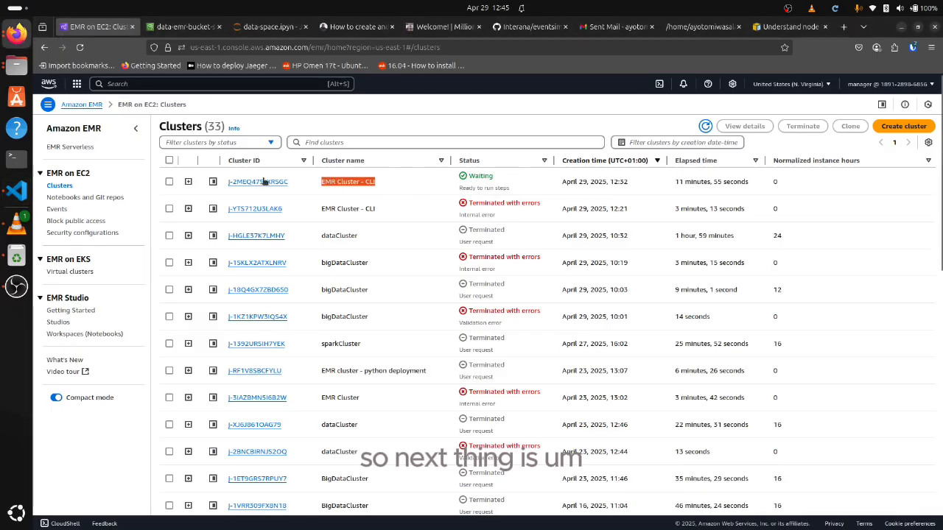
left_click(189, 182)
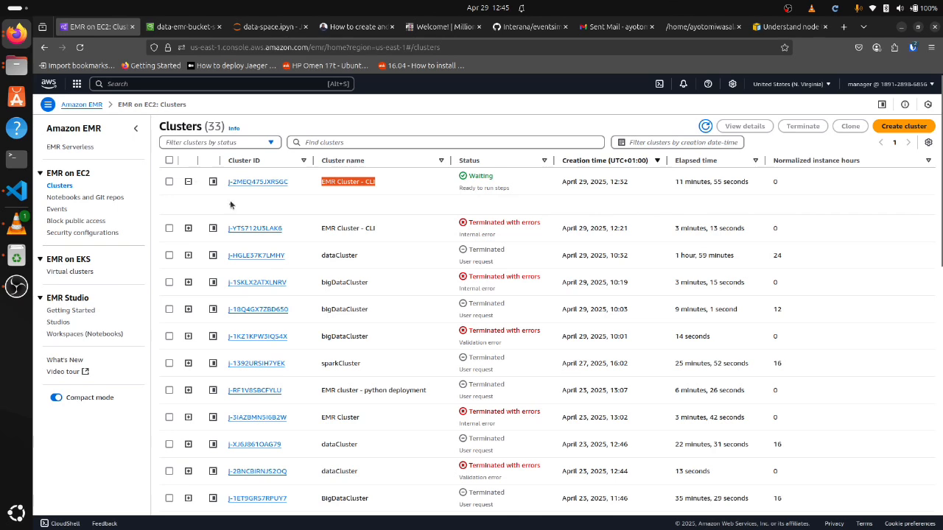
left_click(270, 182)
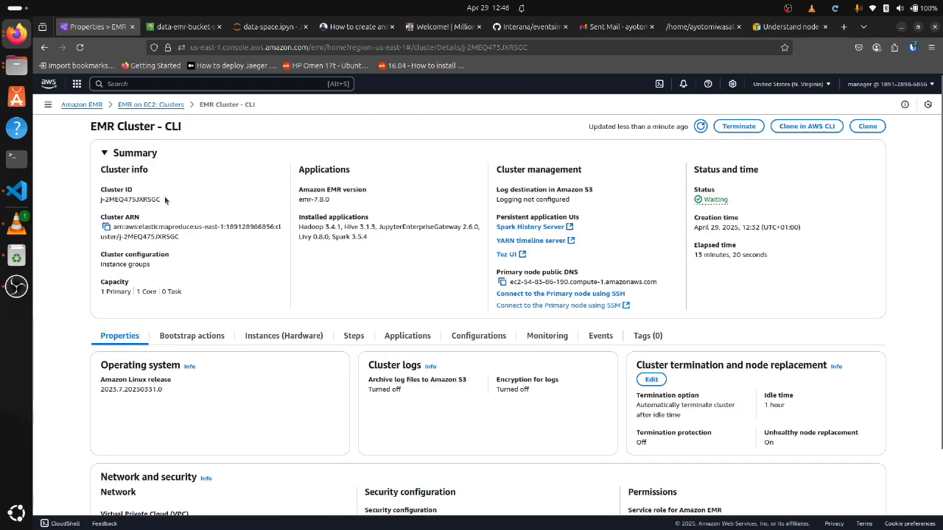
left_click_drag(162, 202, 94, 203)
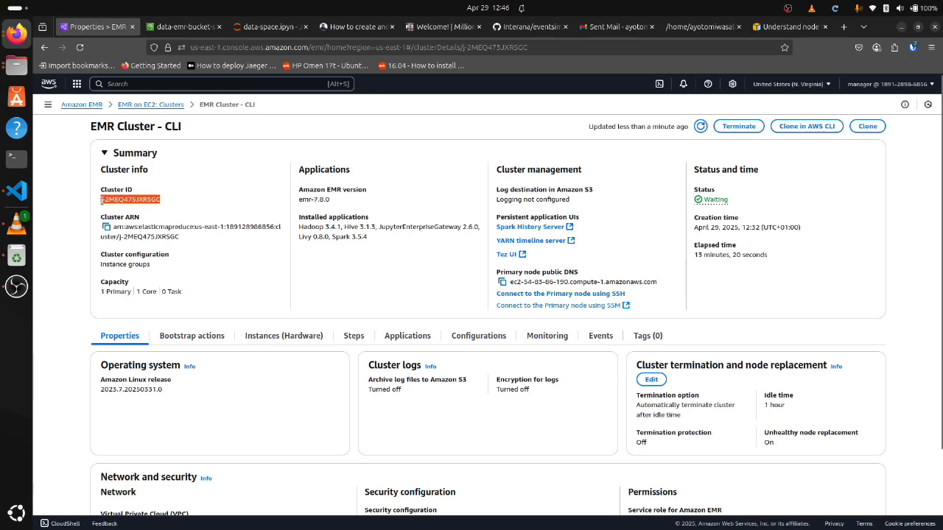
right_click(102, 200)
left_click(121, 211)
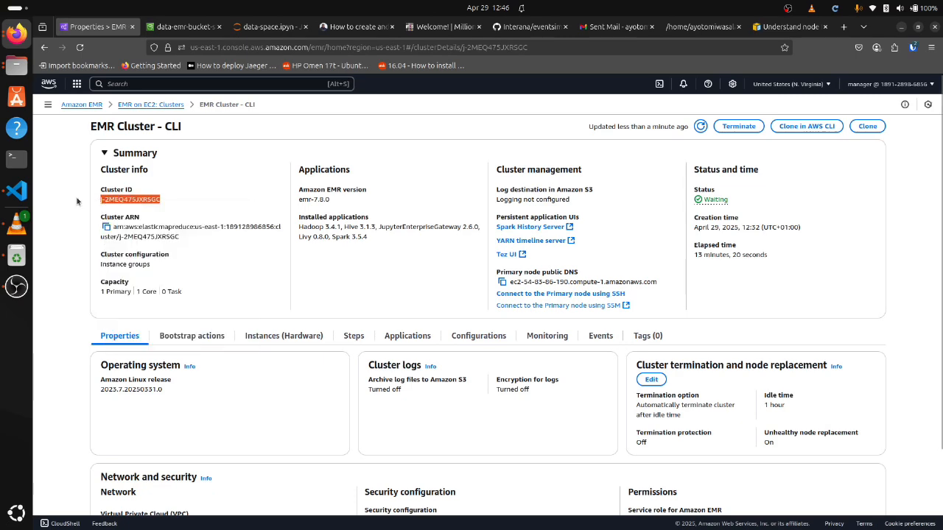
Return to Visual Studio Code and set the first add-steps command's cluster-id to j-2MEQ475JXRSGC, with a space before the trailing backslash
left_click(16, 190)
left_click(358, 128)
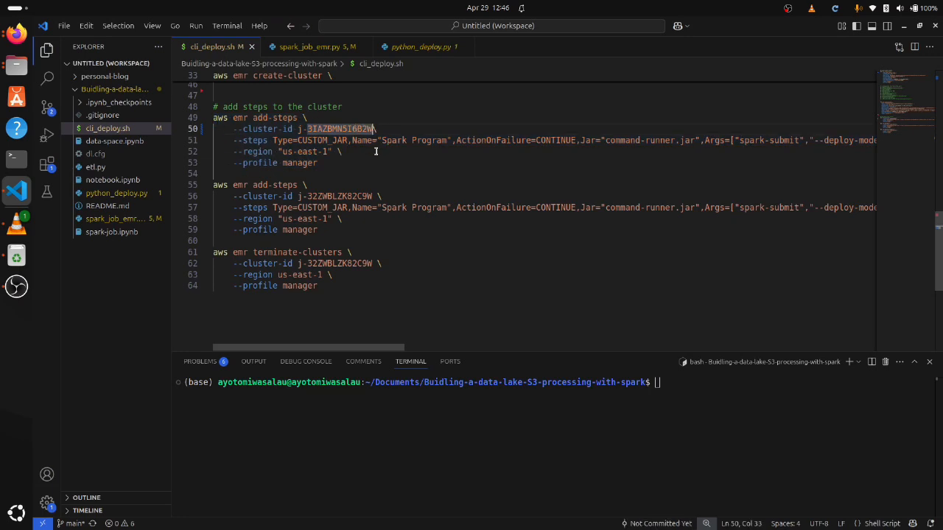
left_click_drag(373, 131, 298, 133)
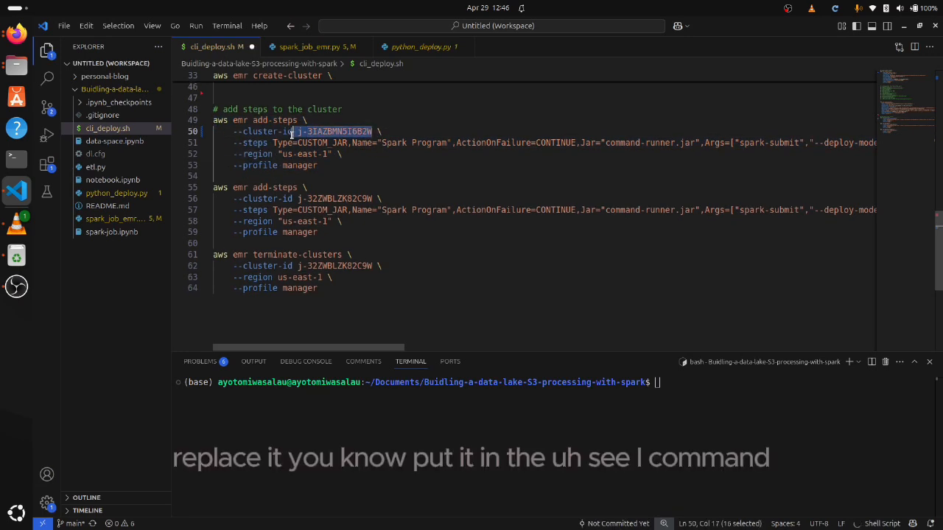
right_click(300, 135)
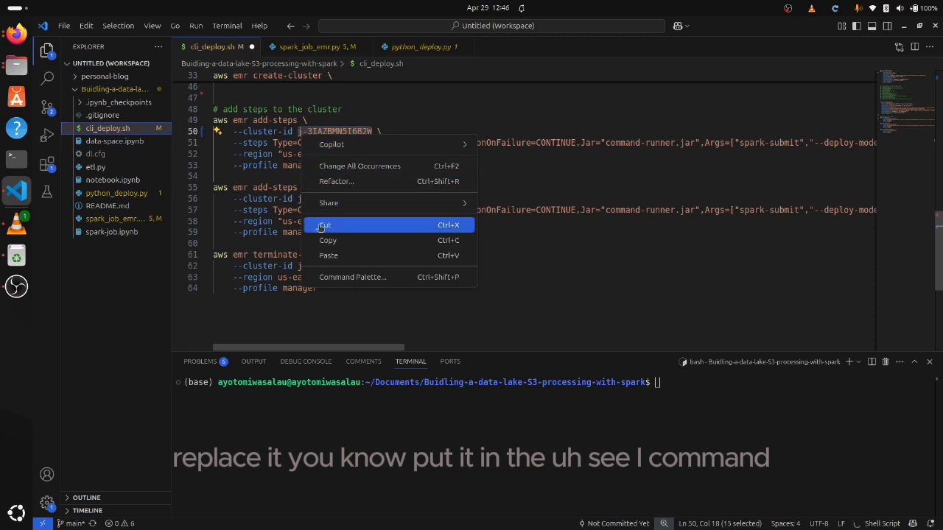
left_click(324, 255)
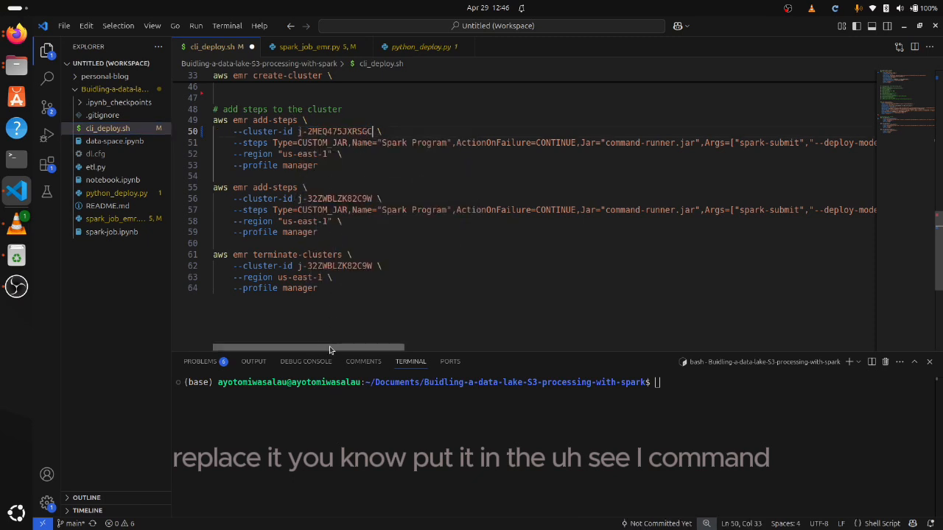
Examine the steps option of the first aws emr add-steps command, around its command-runner.jar value
left_click(639, 143)
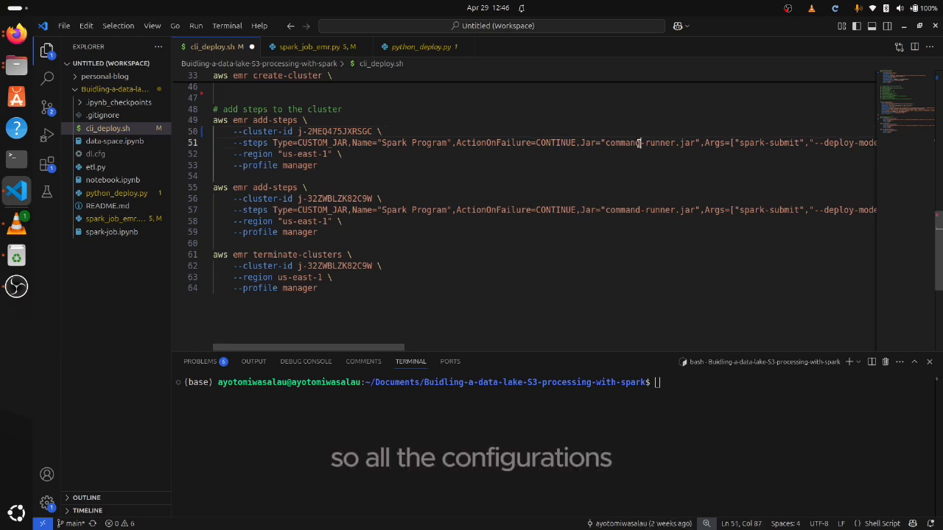
left_click(626, 147)
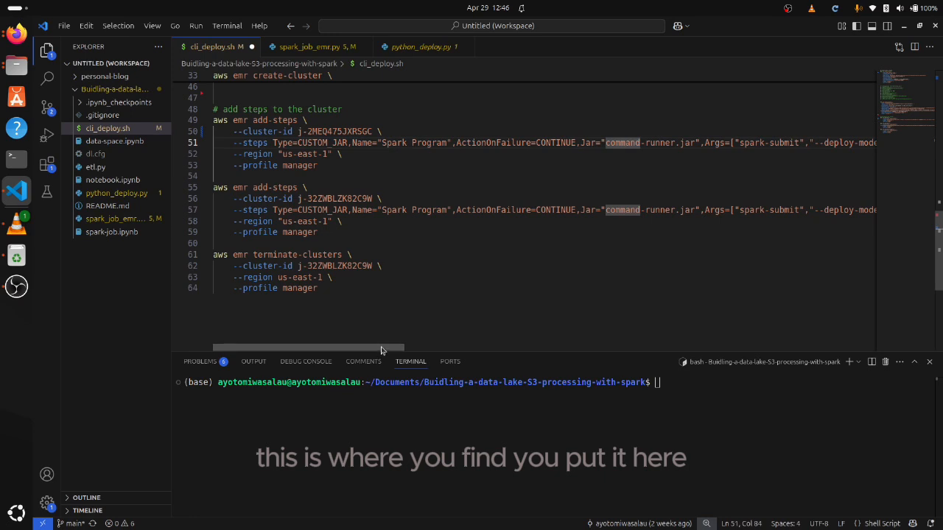
left_click_drag(379, 349, 282, 348)
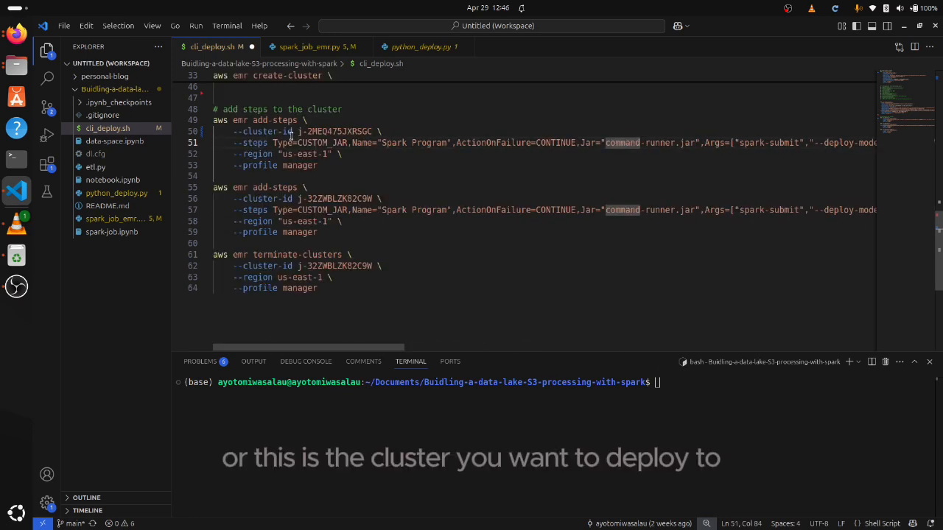
Cut the first aws emr add-steps command and restore it in cli_deploy.sh, turning on word wrap in the editor
left_click_drag(321, 164, 208, 122)
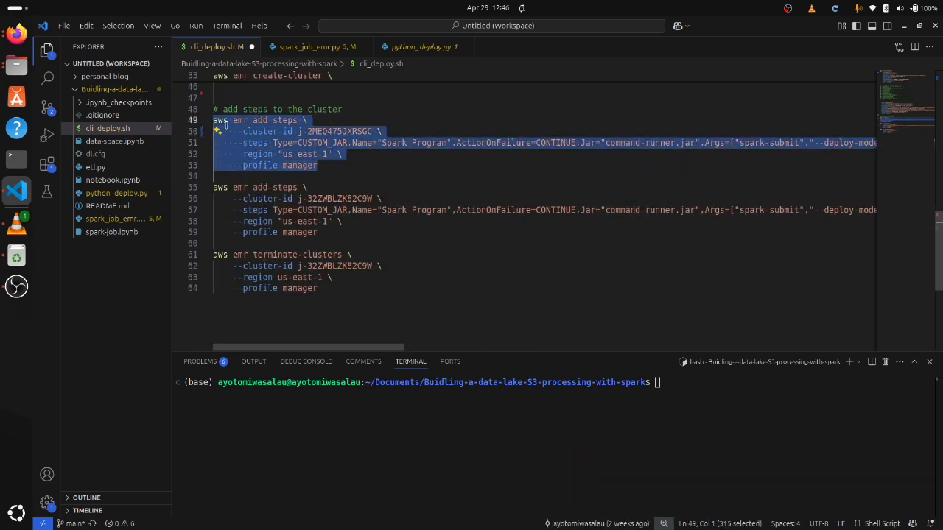
right_click(226, 127)
left_click(251, 217)
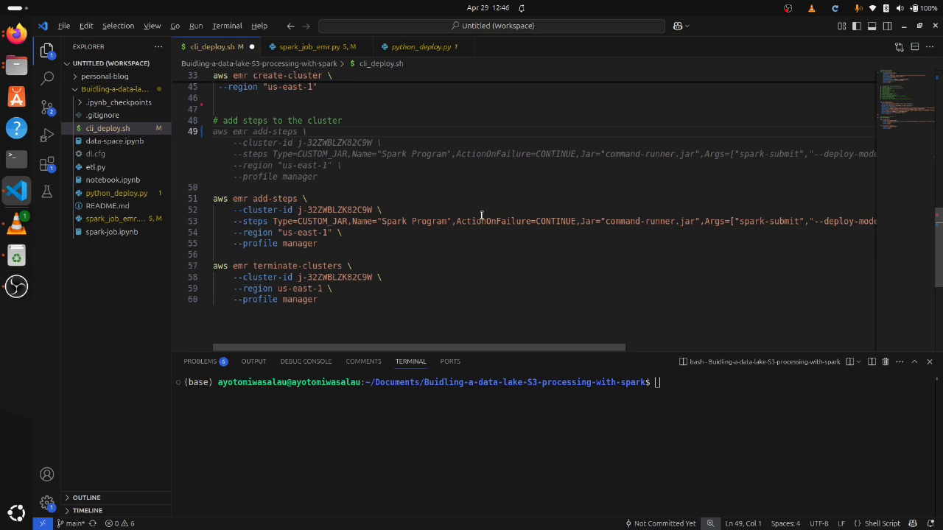
key("alt+z")
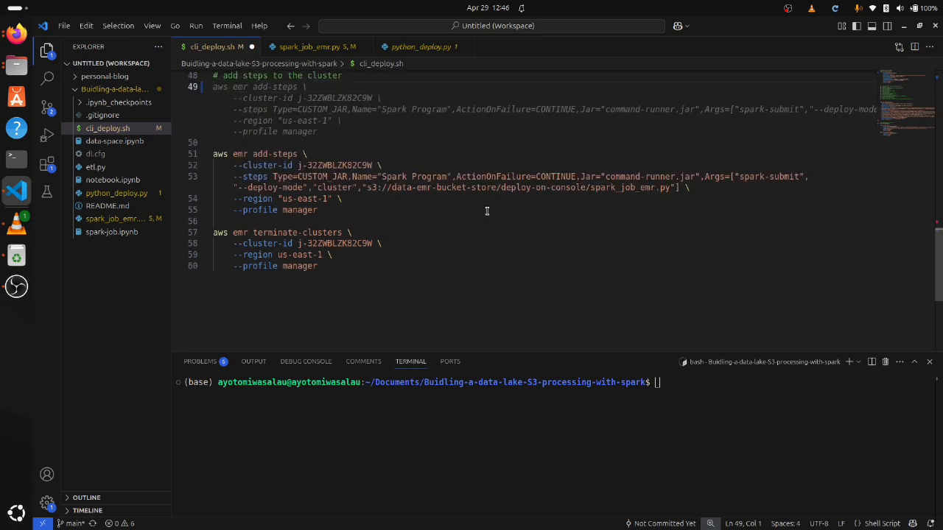
key("Tab")
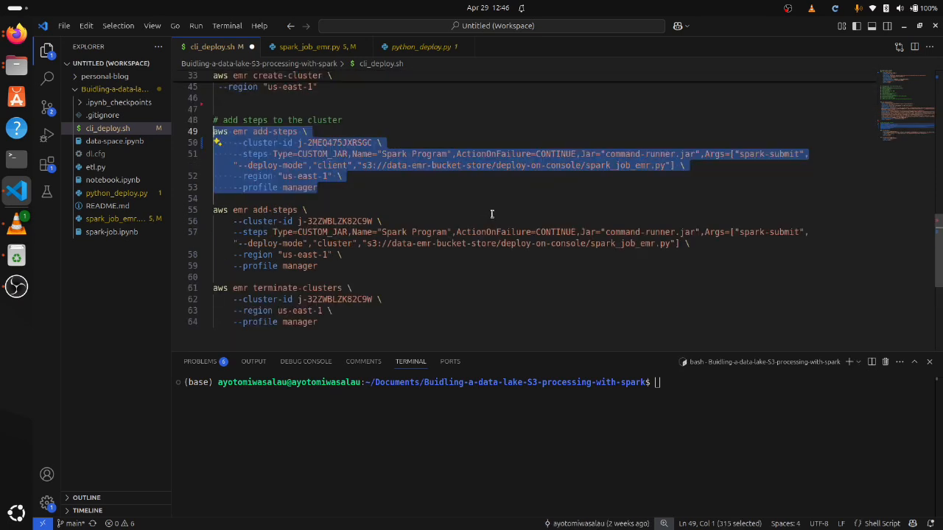
Run the first aws emr add-steps command in the terminal to submit spark_job_emr.py to cluster j-2MEQ475JXRSGC in client deploy mode
right_click(667, 384)
left_click(337, 190)
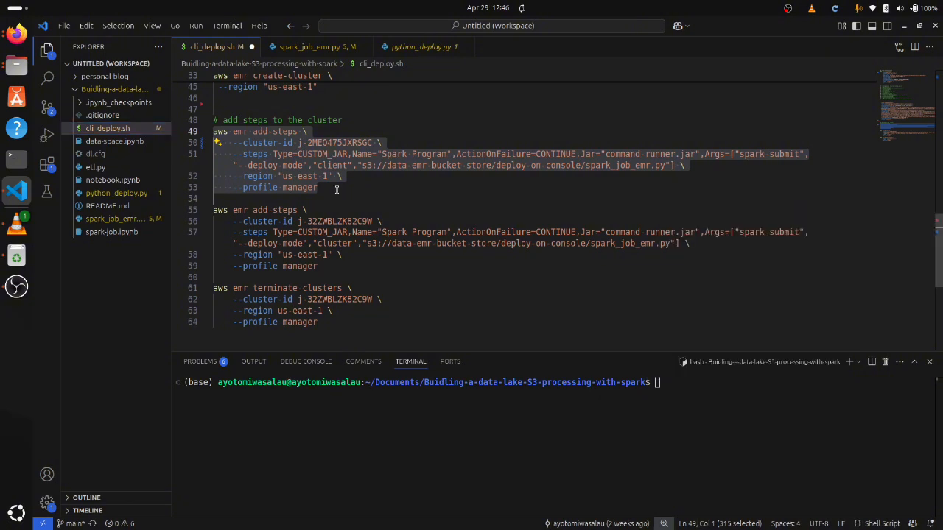
left_click_drag(336, 190, 206, 135)
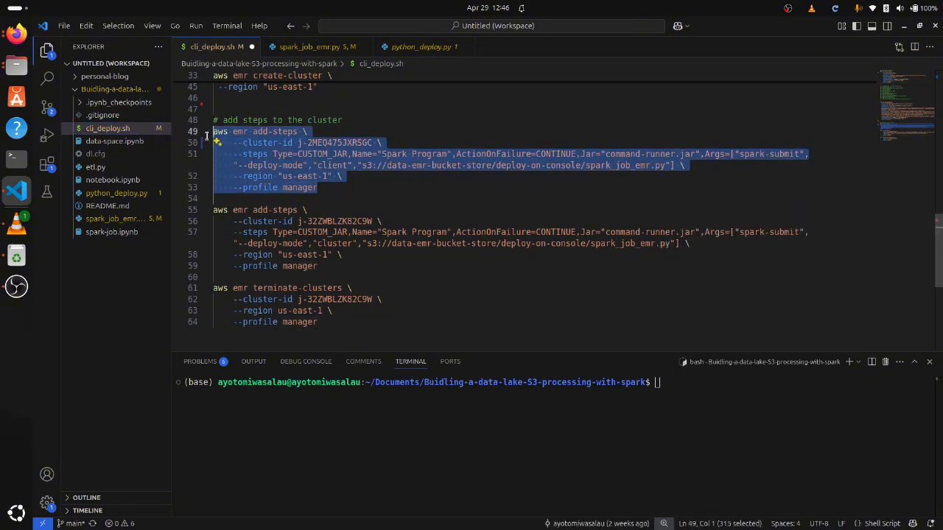
left_click(707, 393)
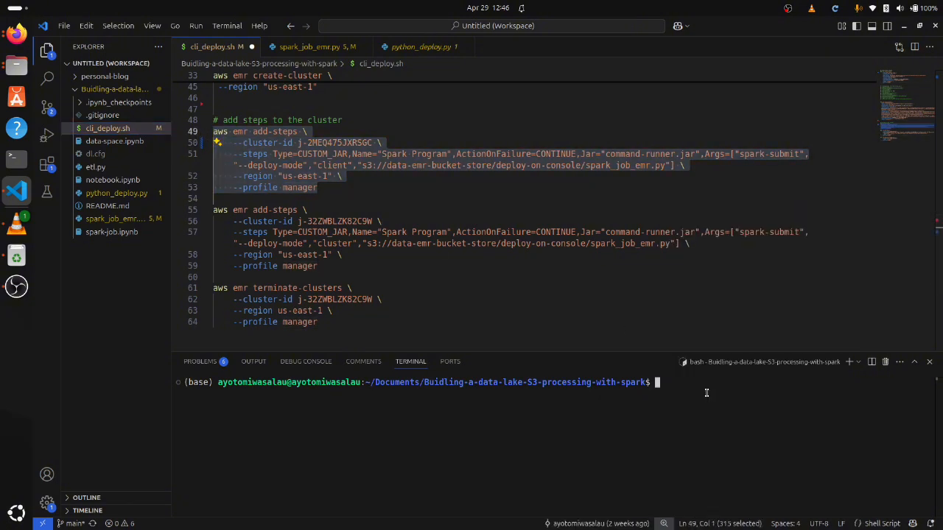
key("ctrl+shift+v")
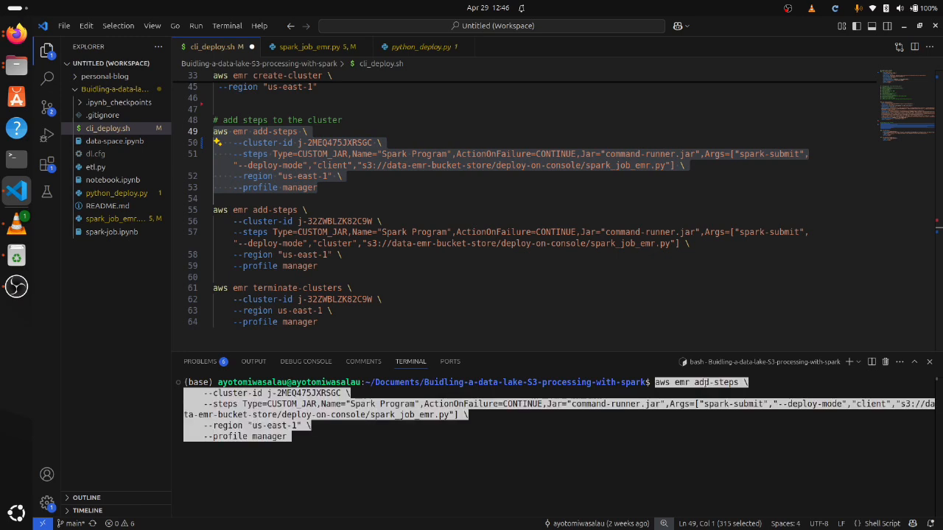
key("Return")
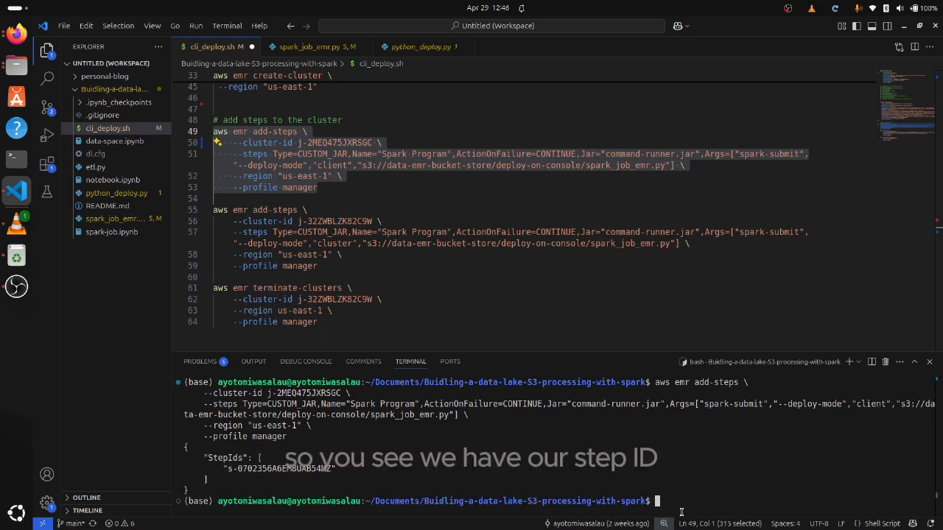
Highlight the returned StepIds output, switch to Firefox and view the steps of EMR Cluster - CLI
left_click_drag(198, 490, 183, 446)
left_click(17, 33)
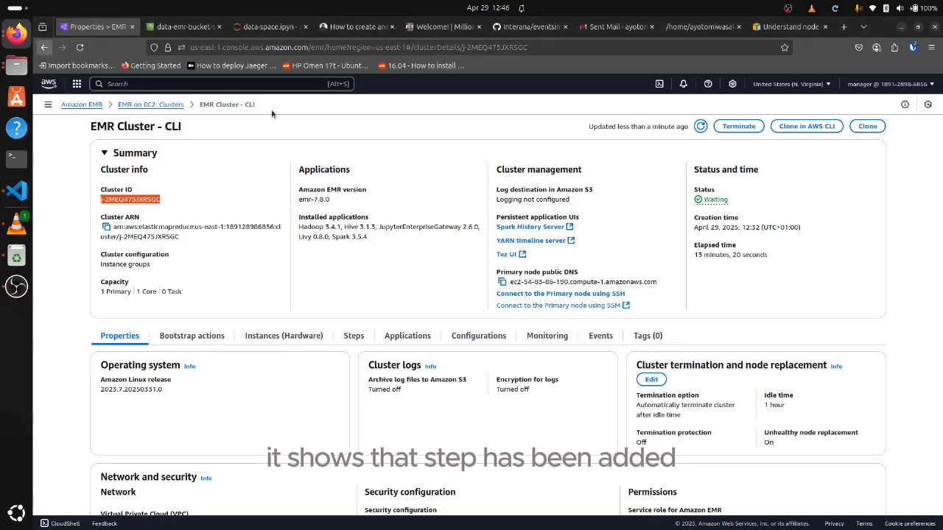
left_click(353, 336)
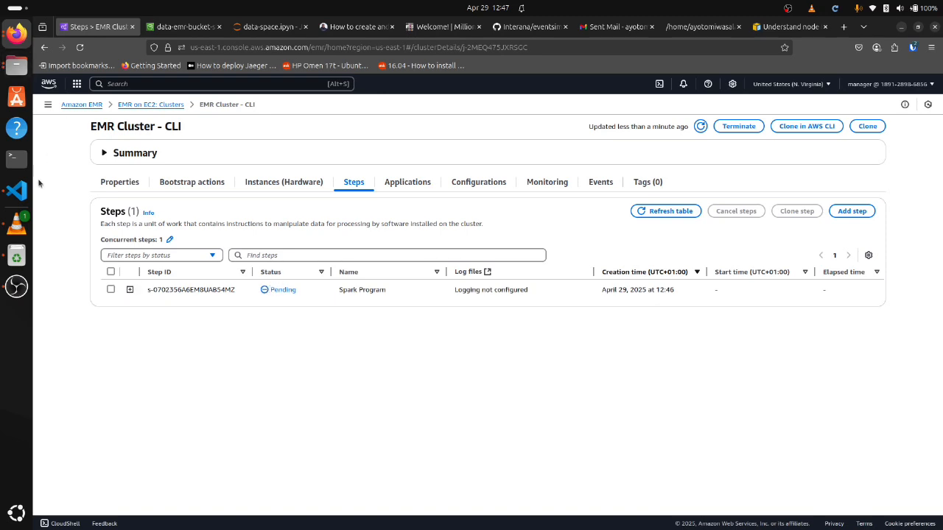
Run the same add-steps command a second time in the Visual Studio Code terminal and refresh the cluster's steps table in Firefox
left_click(16, 191)
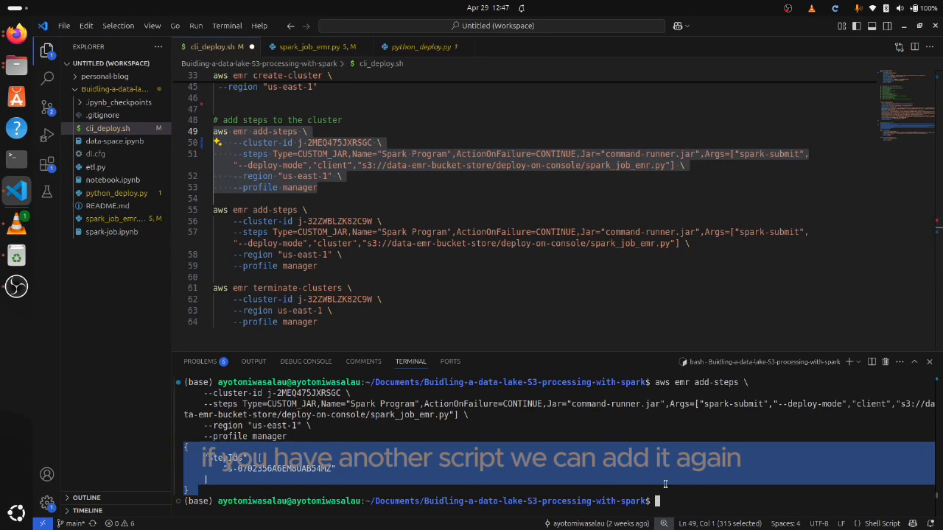
key("ctrl+shift+v")
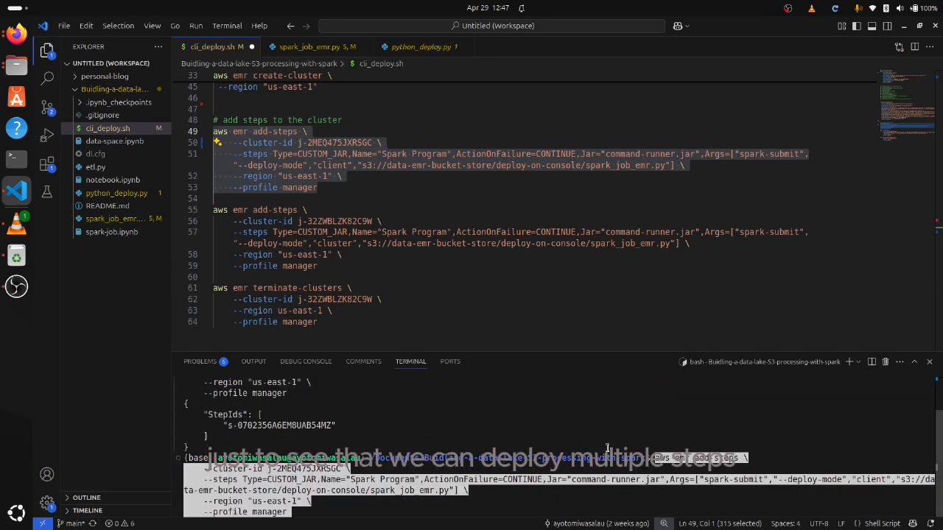
key("Return")
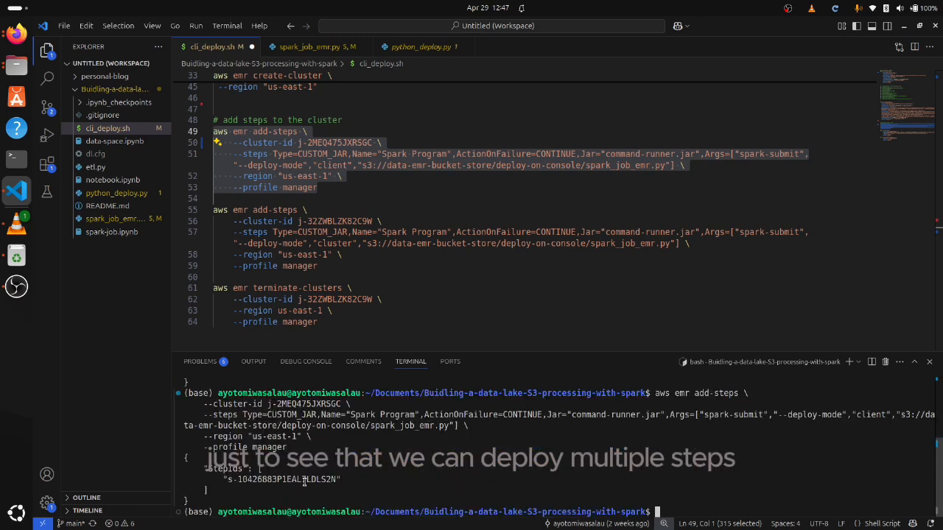
left_click(16, 33)
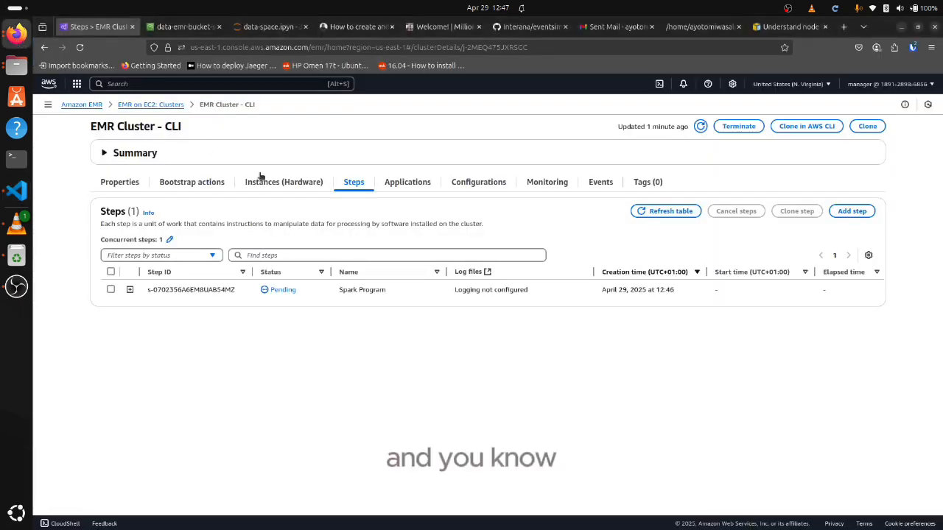
left_click(660, 214)
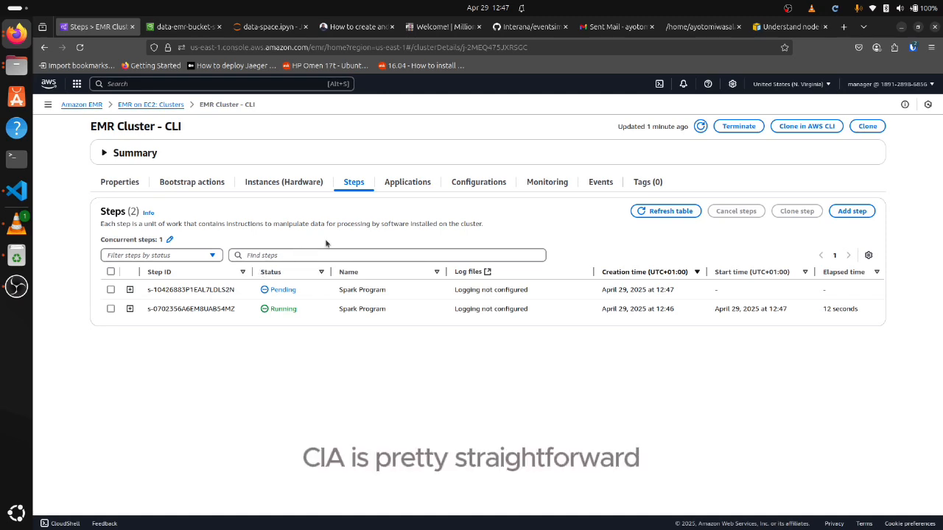
Reopen the newest EMR Cluster - CLI from the clusters list, check its applications and expand the latest Spark Program step's details
left_click(160, 105)
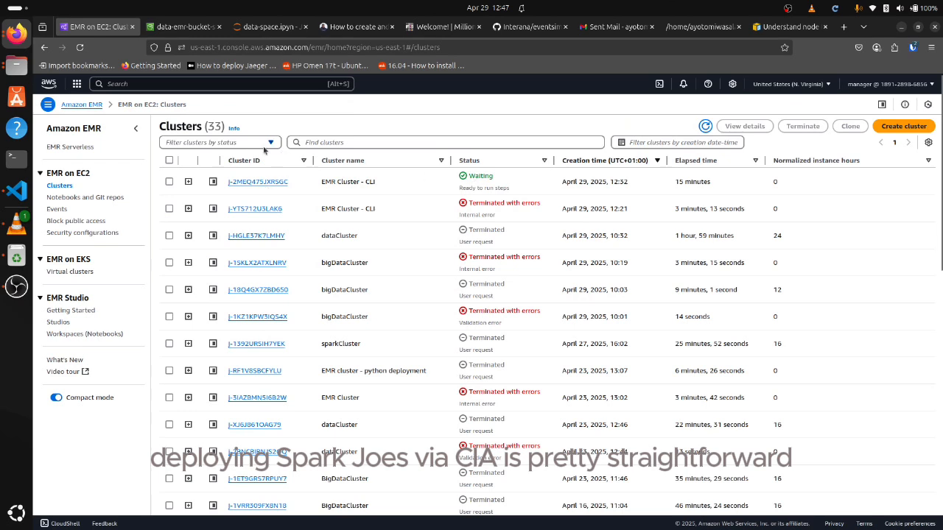
left_click(252, 182)
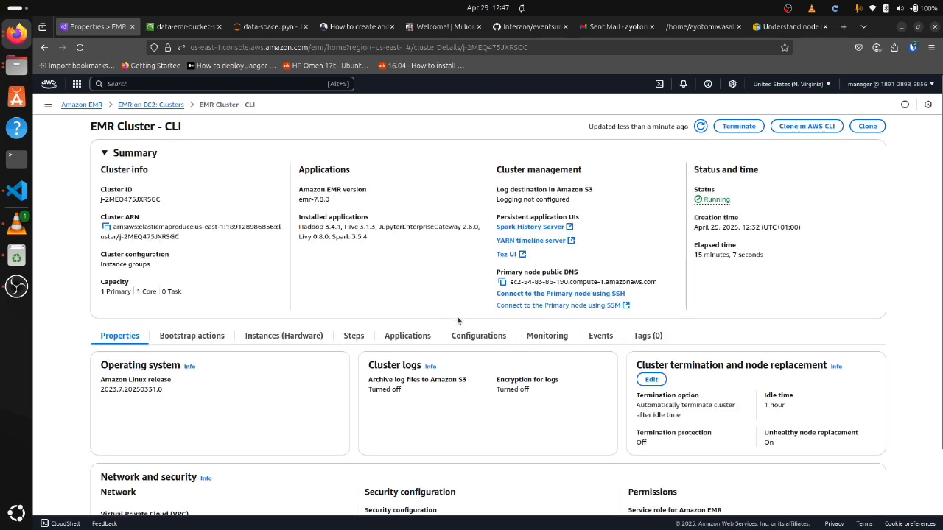
left_click(409, 339)
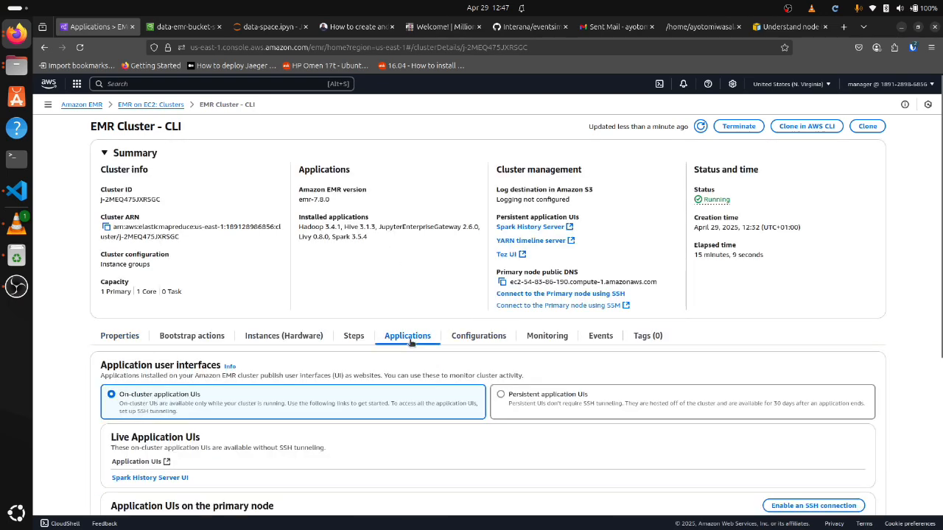
left_click(357, 336)
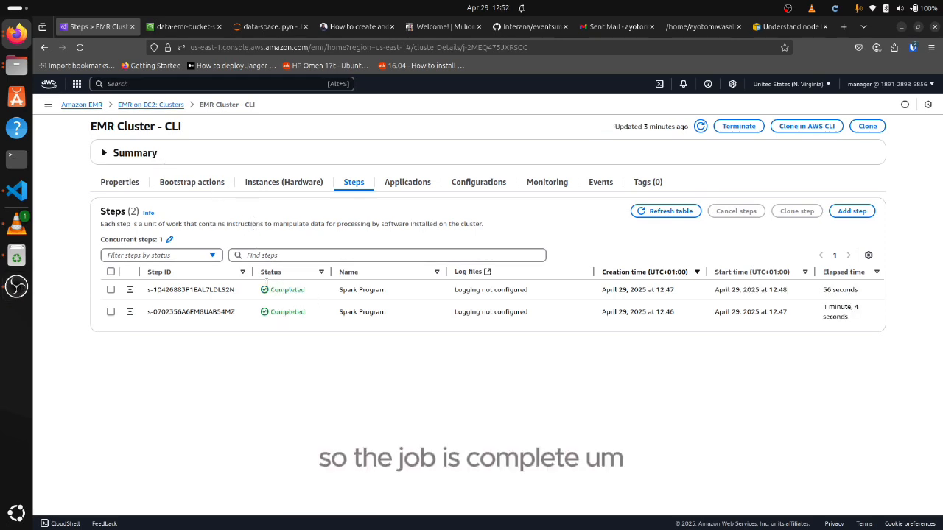
left_click(130, 289)
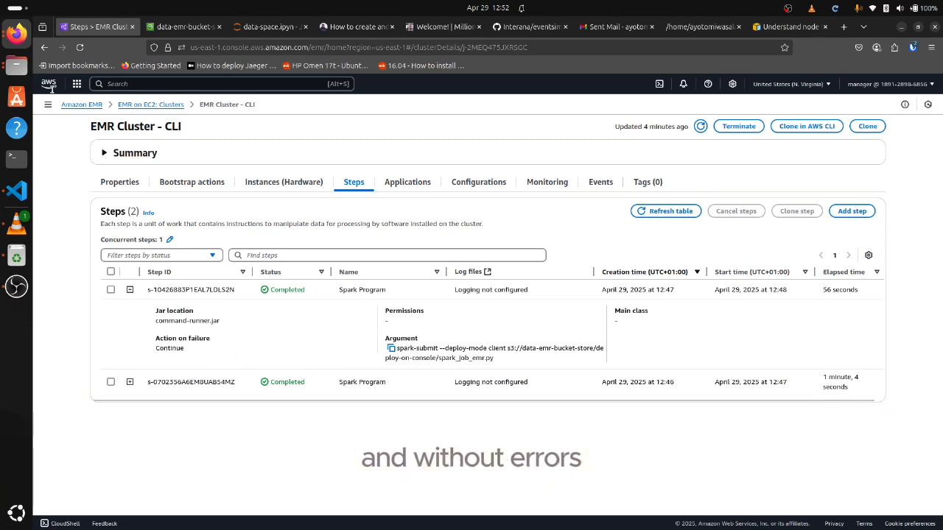
Switch to Visual Studio Code, open python_deploy.py and inspect its boto3 import and the config parser line
left_click(18, 194)
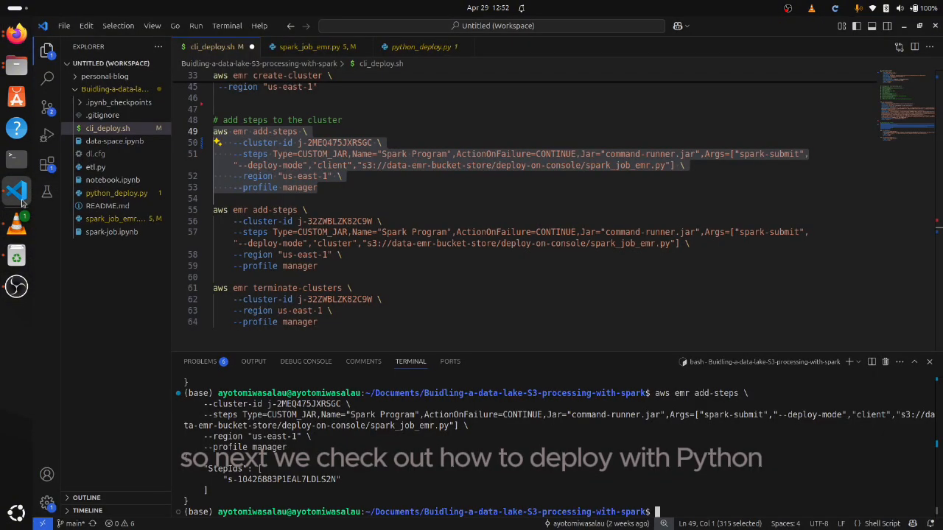
left_click(112, 193)
scroll(351, 206, "up", 15)
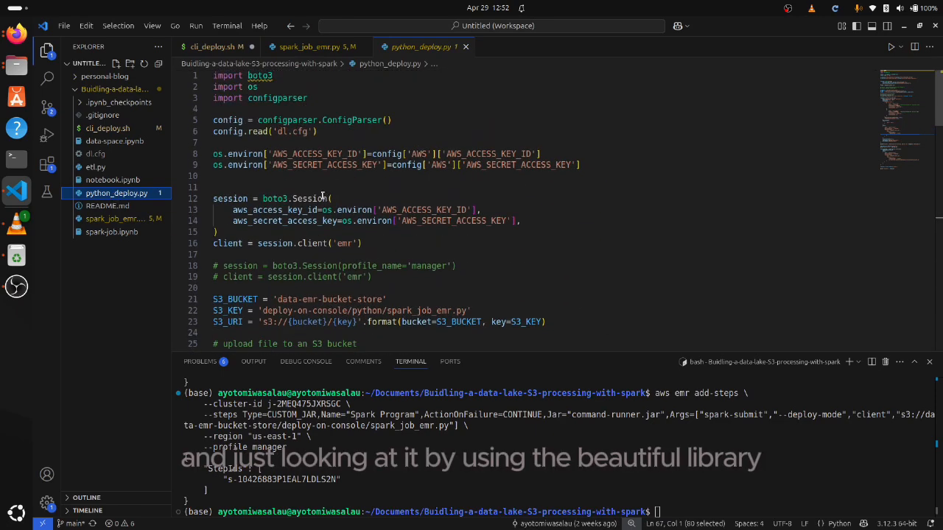
double_click(251, 76)
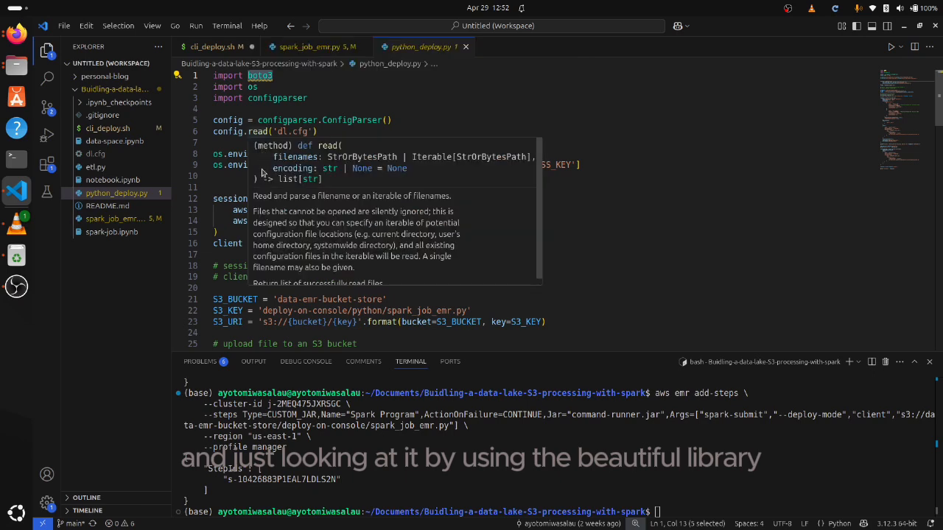
left_click(218, 122)
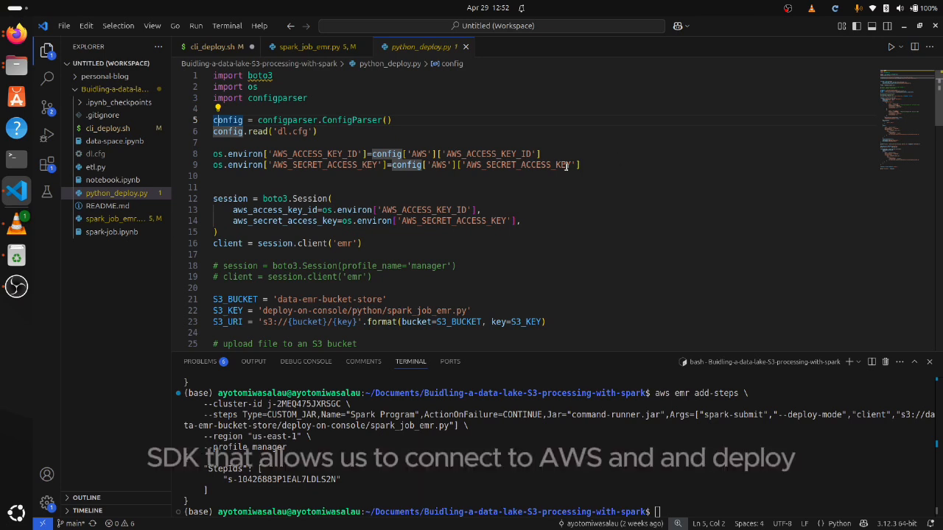
Review the session setup in python_deploy.py and highlight the line that creates the EMR client
scroll(316, 210, "down", 2)
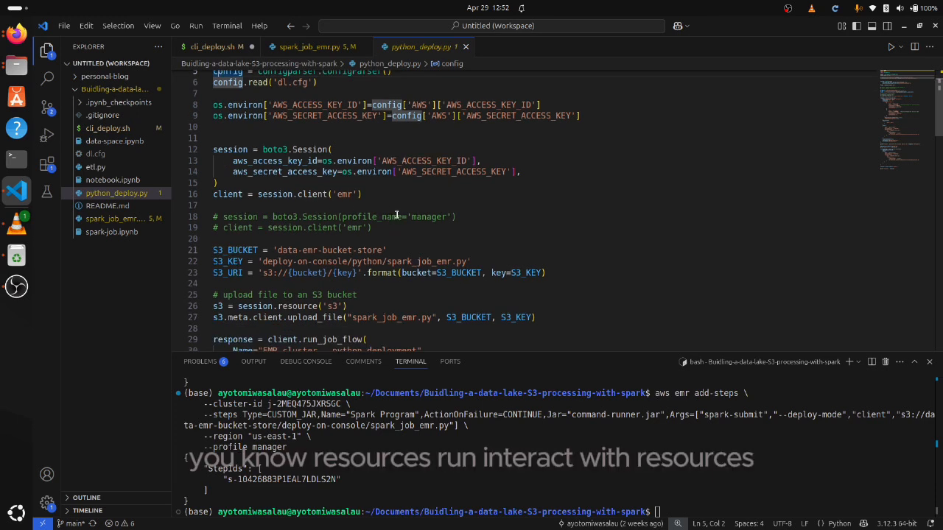
scroll(397, 215, "down", 2)
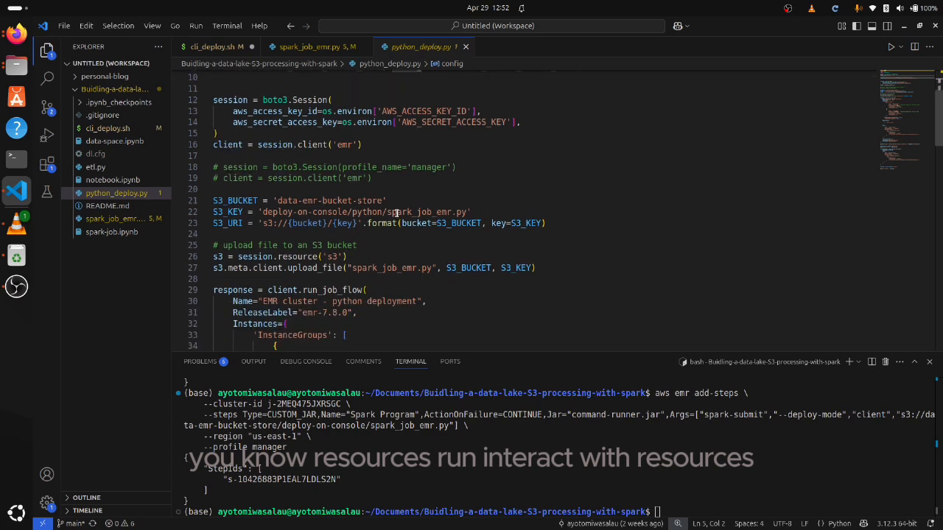
scroll(396, 213, "down", 3)
scroll(395, 216, "down", 1)
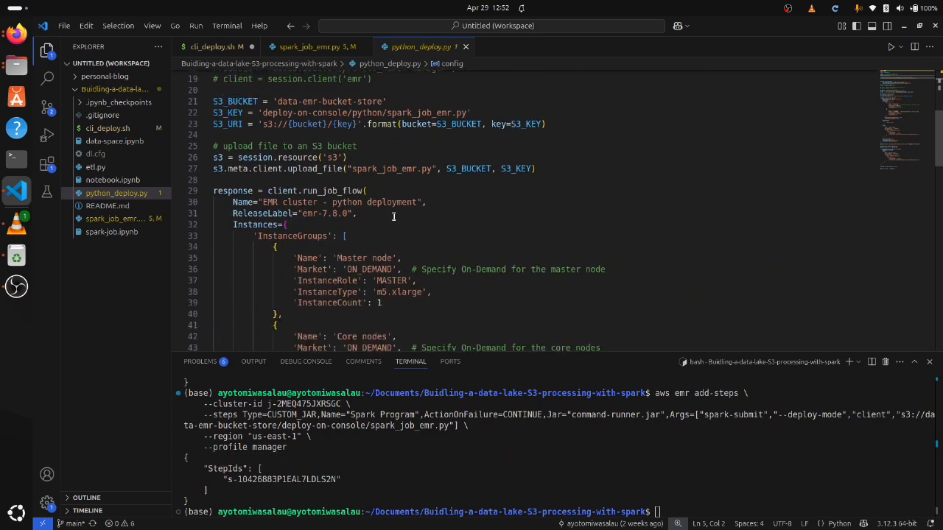
scroll(331, 213, "up", 6)
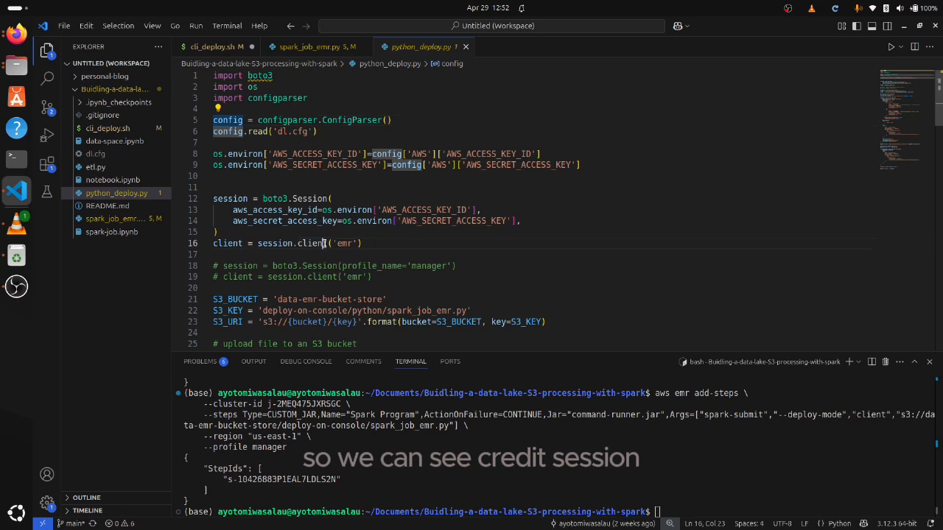
triple_click(348, 243)
scroll(348, 168, "down", 3)
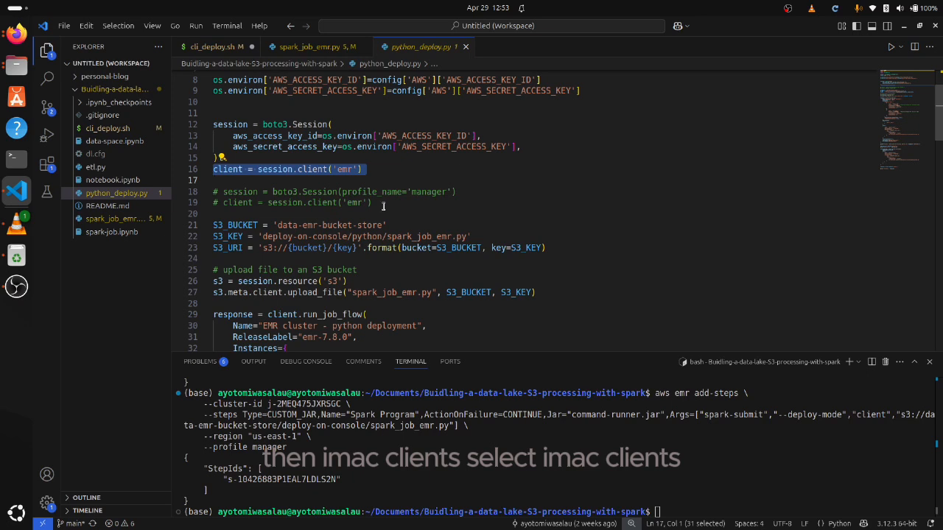
Highlight the S3_BUCKET, S3_KEY and S3_URI definitions and look over the S3 upload code below them
left_click_drag(546, 248, 213, 225)
scroll(265, 225, "down", 1)
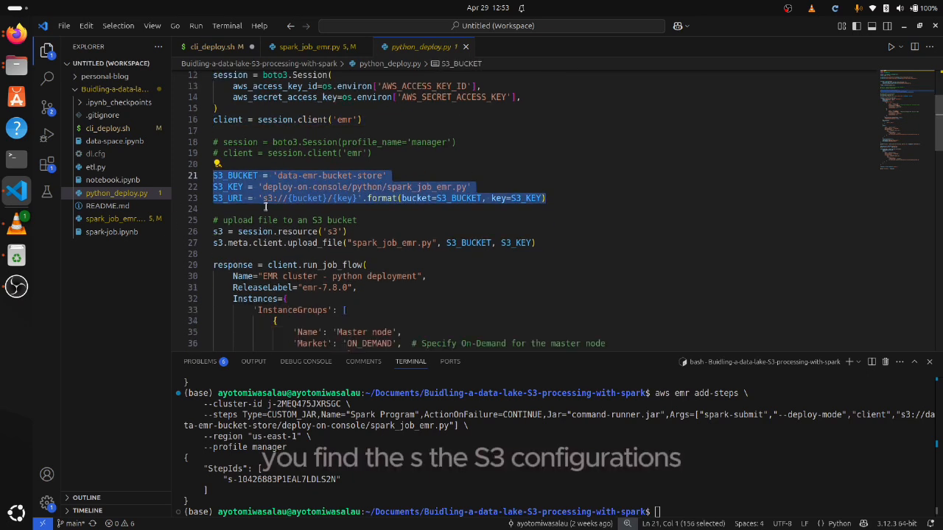
scroll(354, 227, "down", 1)
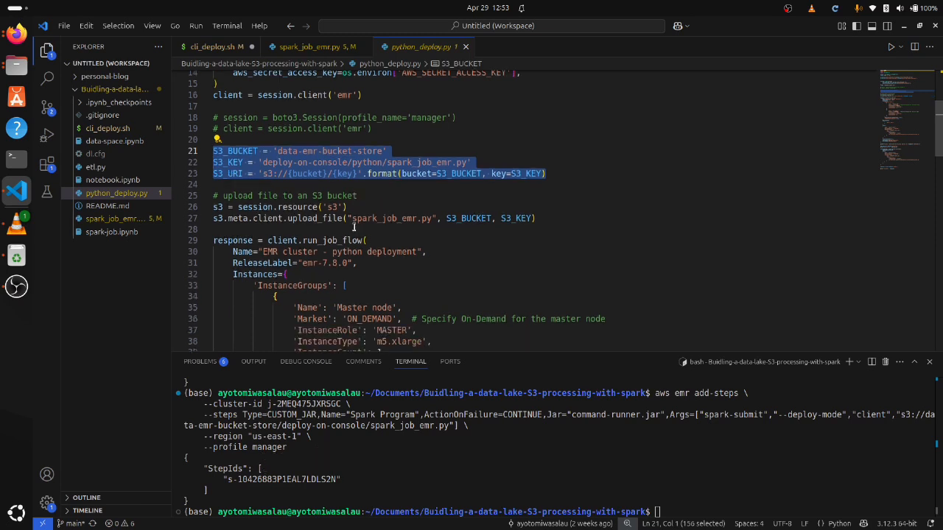
Highlight the client.run_job_flow call, check the cluster name and release label, and highlight the master and core InstanceGroups block
left_click_drag(268, 240, 367, 240)
scroll(361, 238, "down", 1)
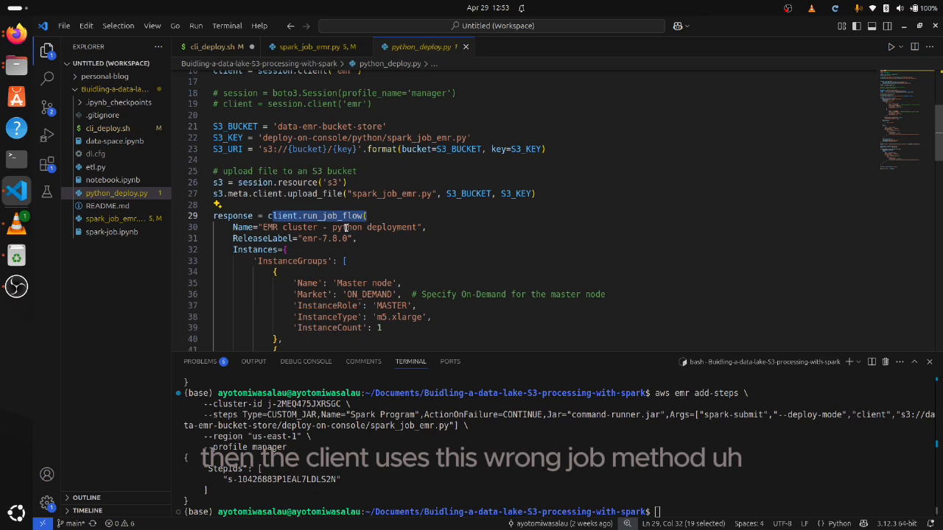
scroll(346, 229, "down", 2)
scroll(266, 188, "down", 1)
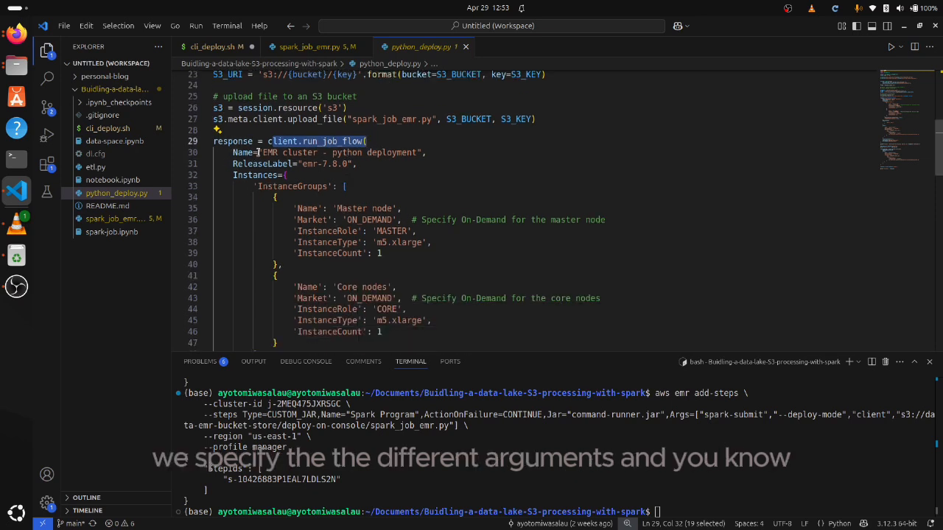
scroll(274, 182, "down", 2)
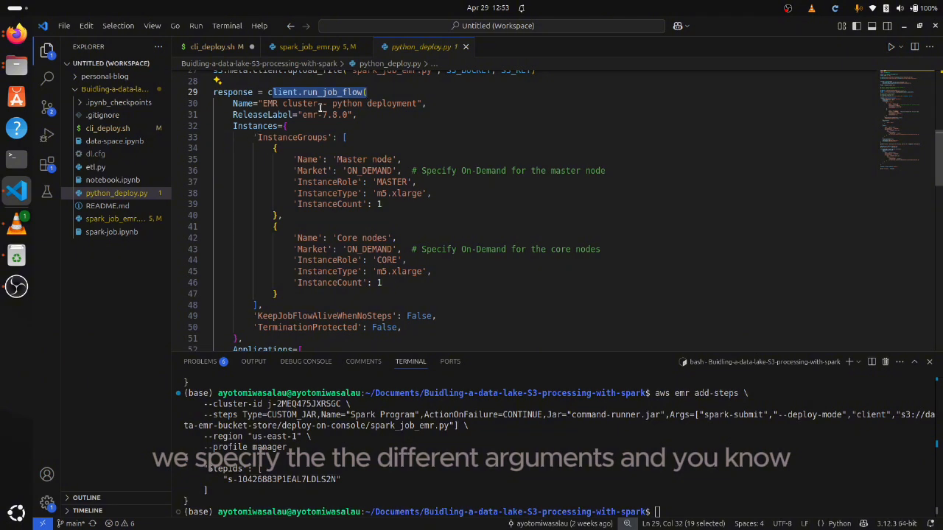
left_click(320, 114)
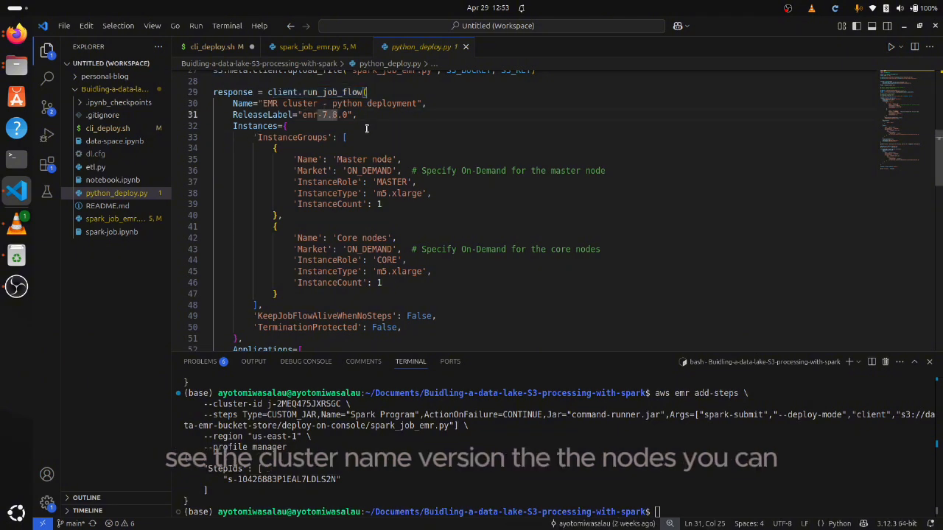
left_click_drag(253, 137, 328, 296)
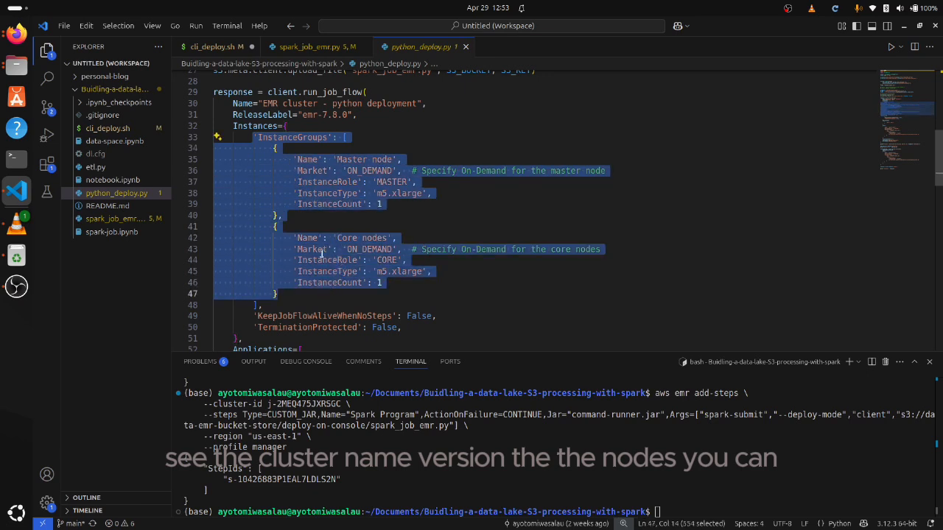
Highlight the Spark entry in the Applications list of the run_job_flow call and review the settings around it
scroll(351, 151, "down", 1)
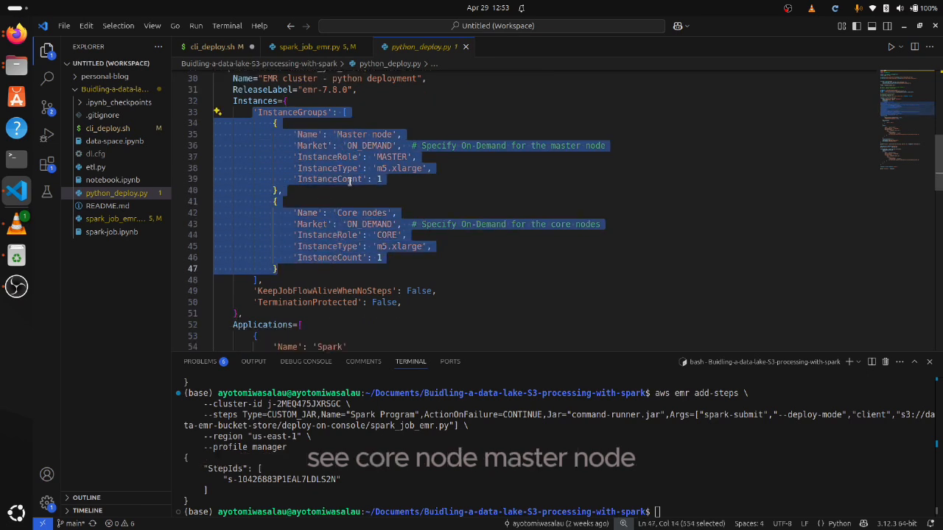
scroll(341, 145, "down", 5)
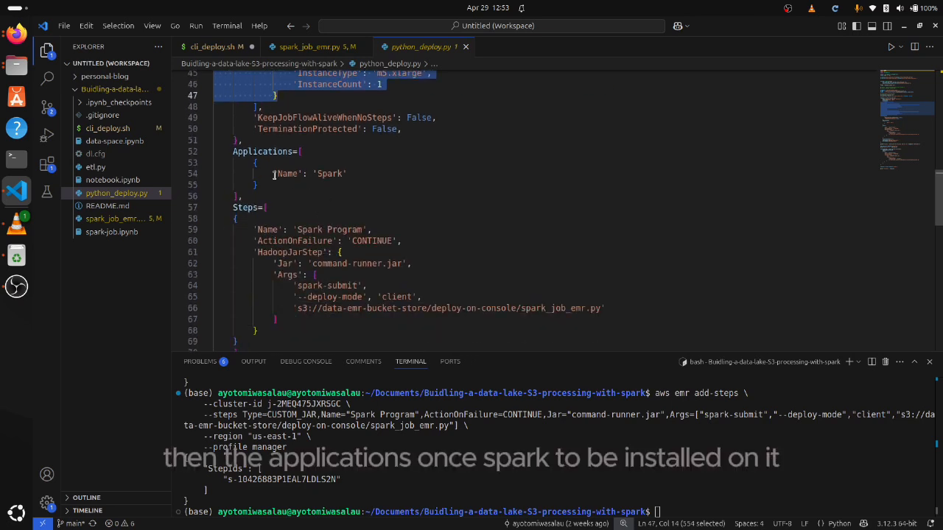
left_click_drag(273, 174, 349, 174)
scroll(361, 215, "up", 4)
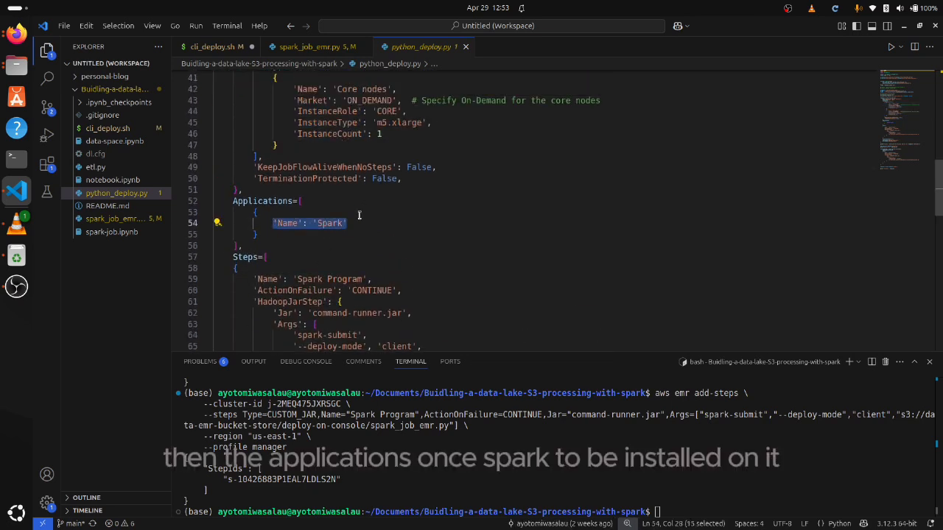
scroll(310, 191, "down", 5)
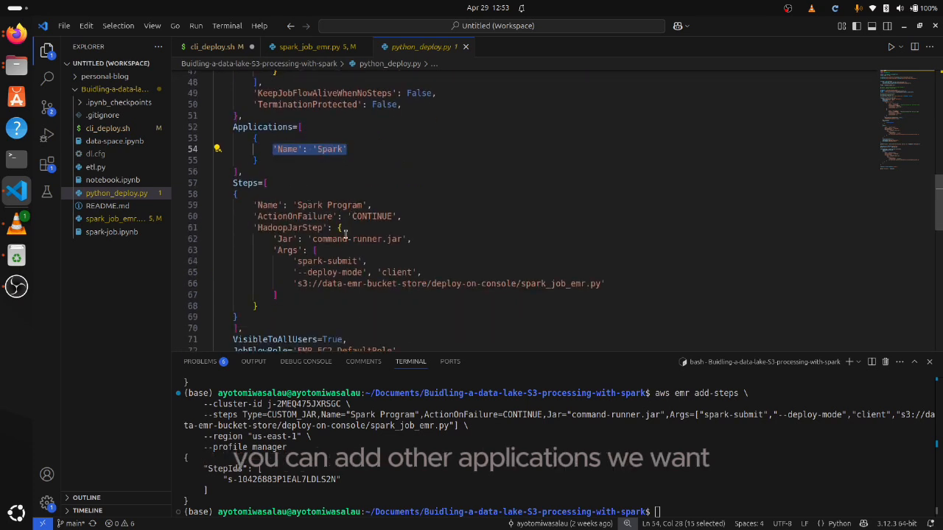
Highlight the Spark Program Steps block of the run_job_flow call and its VisibleToAllUsers, JobFlowRole and ServiceRole lines
left_click_drag(627, 284, 222, 179)
scroll(253, 188, "down", 3)
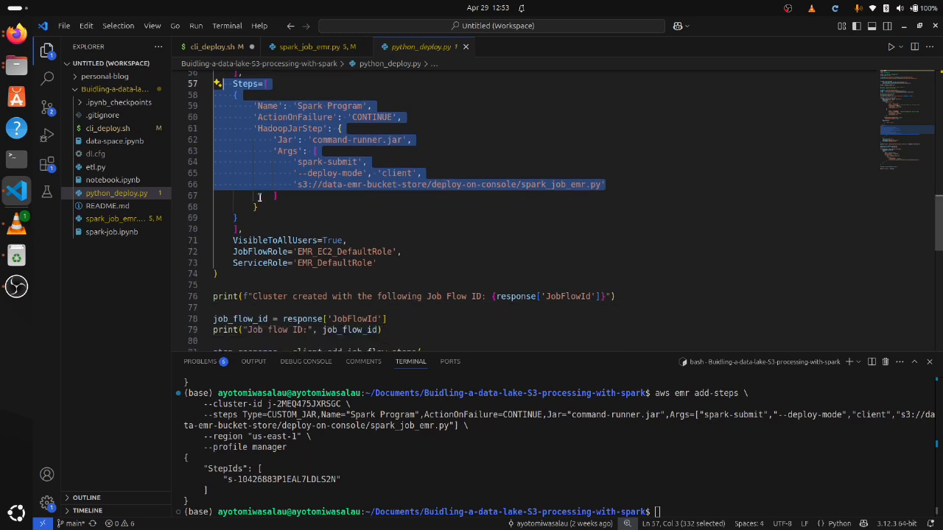
scroll(329, 180, "up", 1)
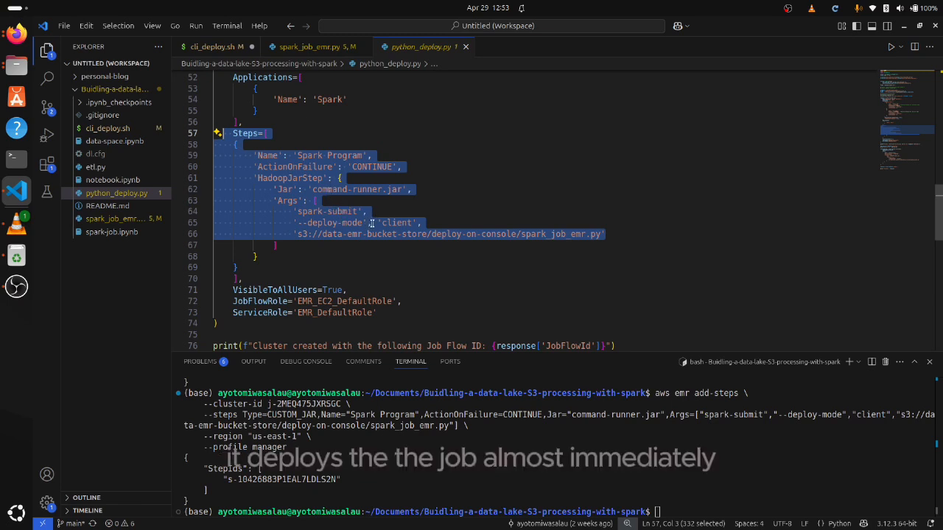
scroll(364, 237, "down", 2)
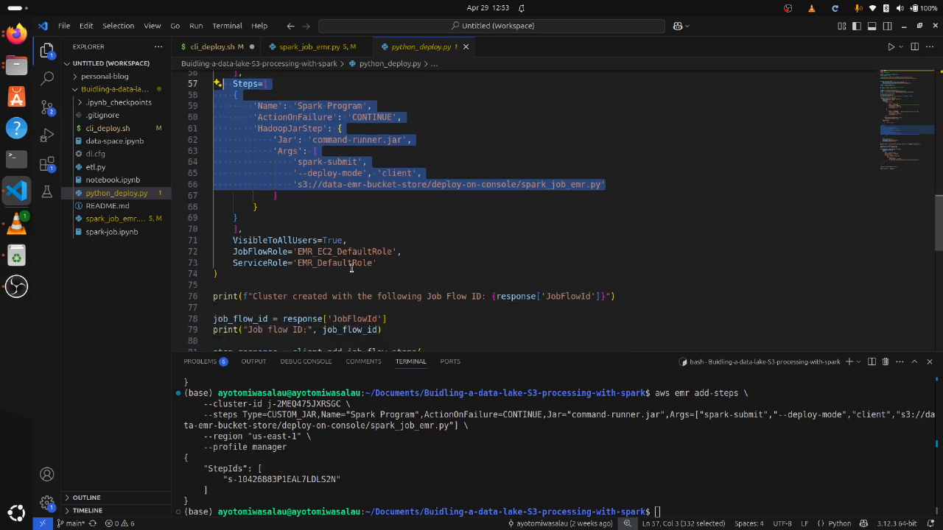
left_click_drag(377, 264, 216, 240)
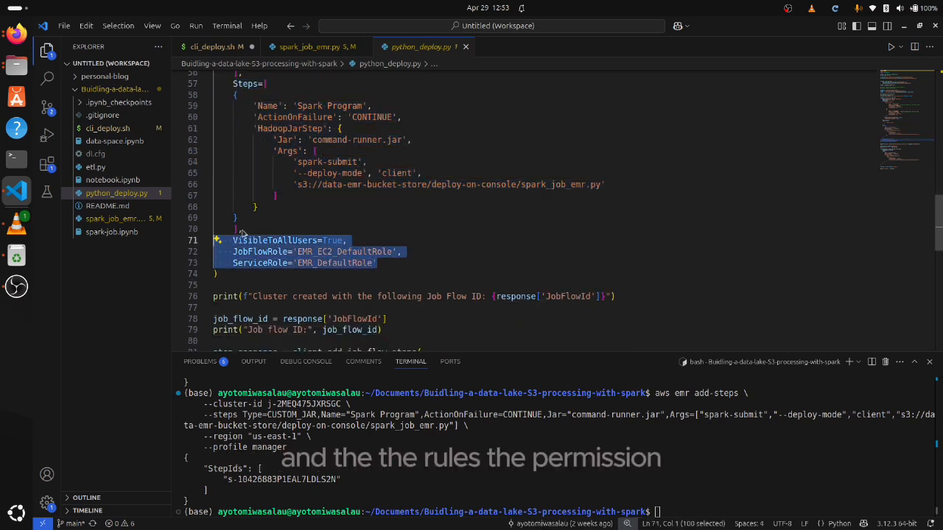
Examine the job flow ID printing and the add_job_flow_steps call that submits spark_job_emr.py in cluster deploy mode
scroll(247, 234, "down", 1)
scroll(350, 236, "down", 2)
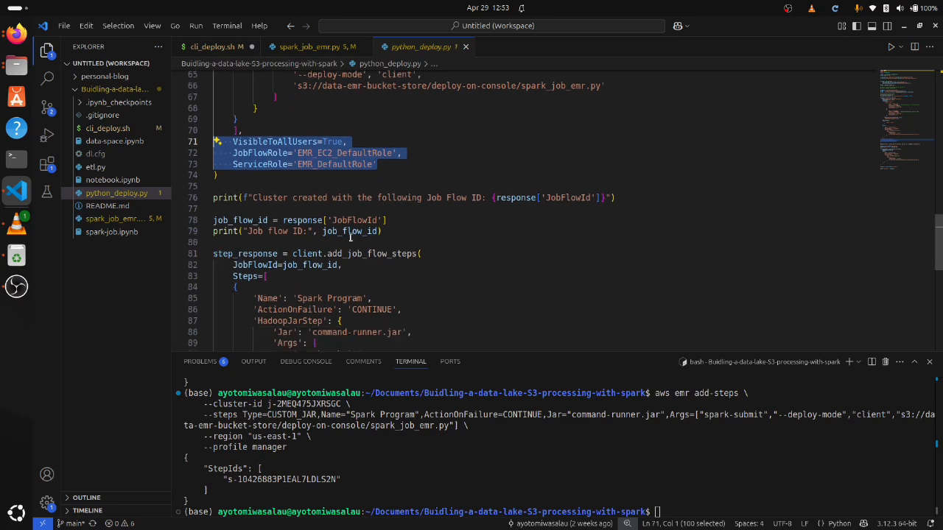
scroll(295, 199, "down", 2)
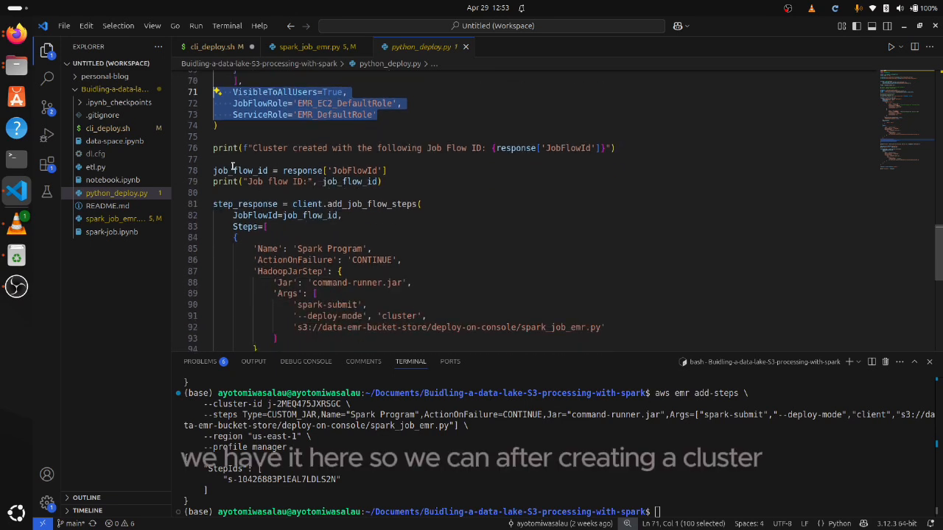
left_click_drag(512, 129, 503, 138)
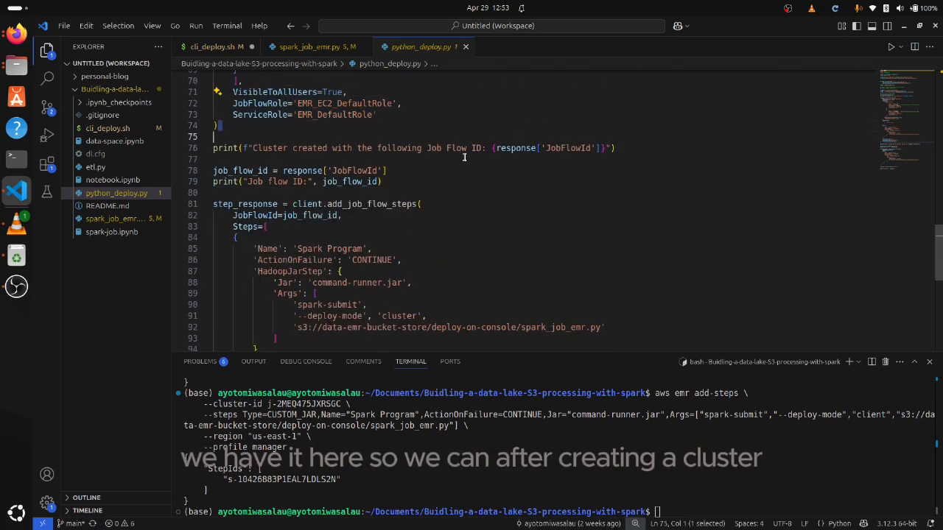
scroll(300, 212, "down", 1)
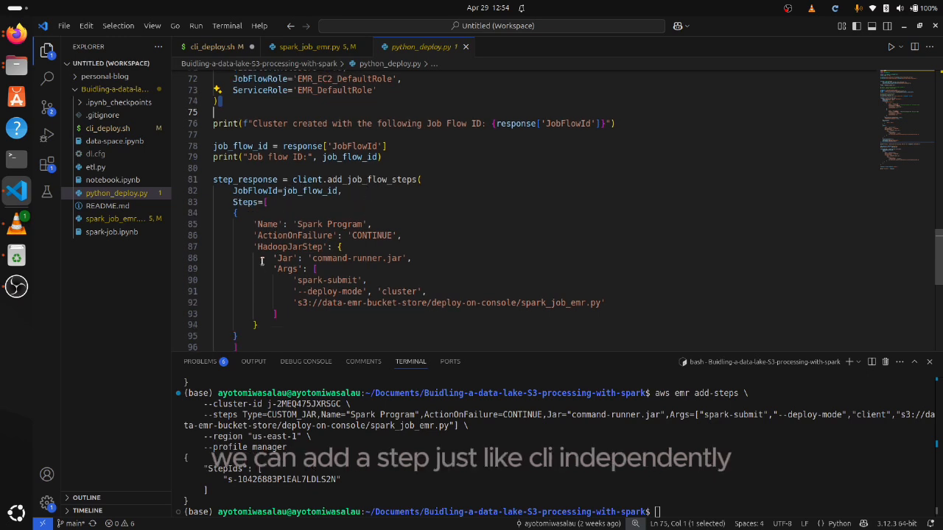
scroll(259, 258, "down", 2)
scroll(259, 249, "down", 1)
scroll(294, 247, "up", 2)
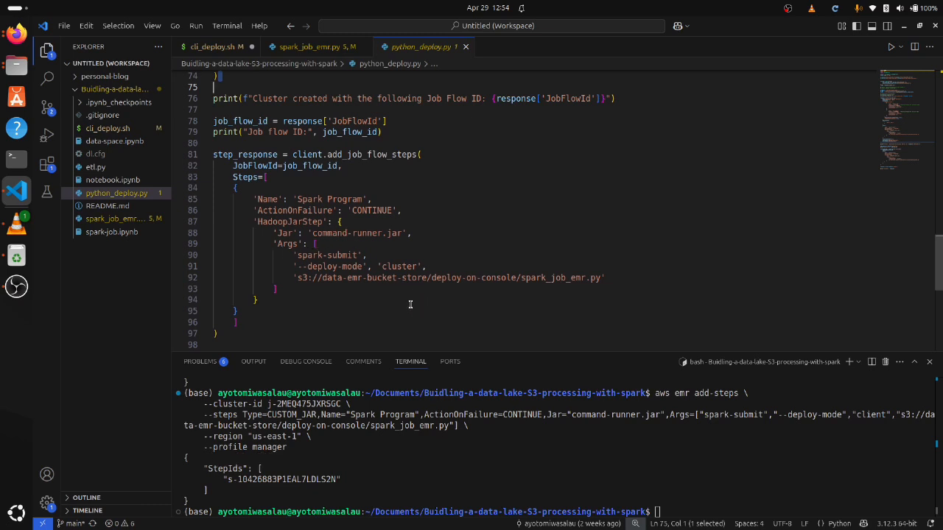
scroll(383, 262, "down", 1)
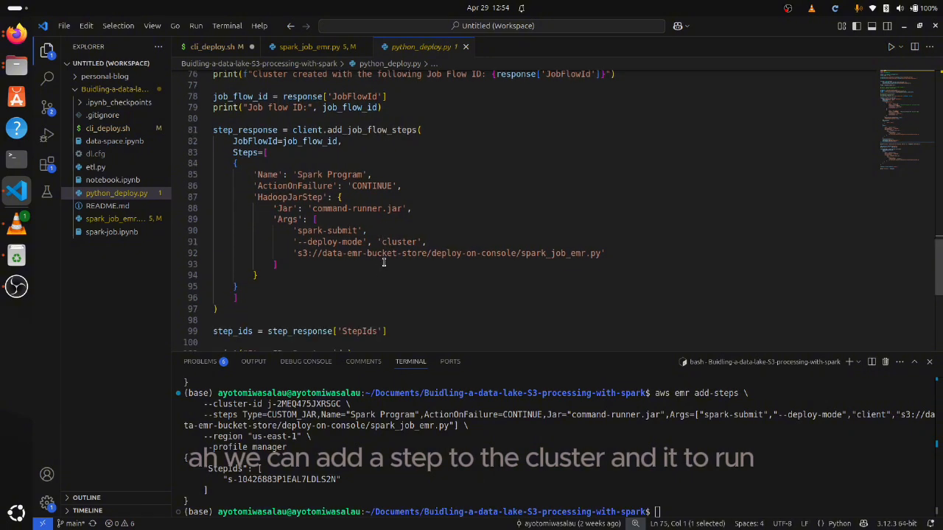
scroll(383, 263, "down", 2)
scroll(383, 262, "up", 4)
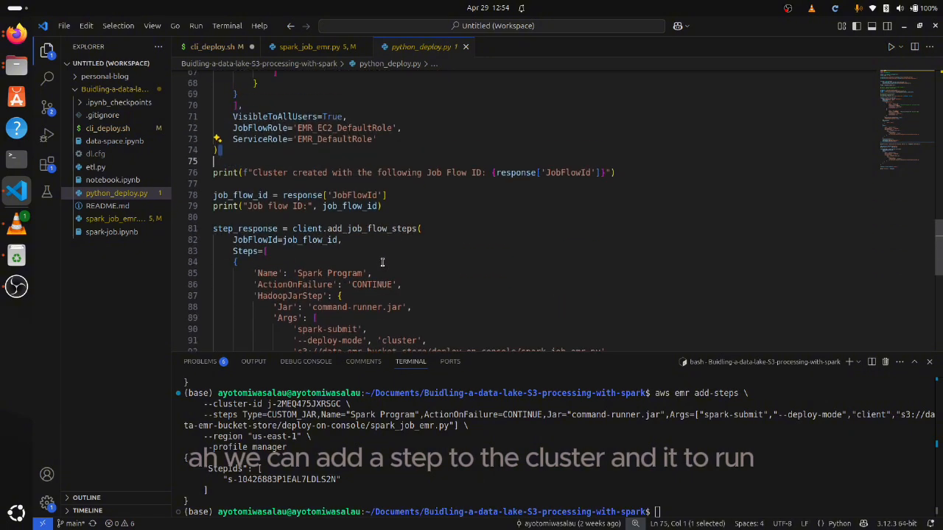
Run python_deploy.py with Python in the terminal and highlight the printed job flow ID and step ID lines
scroll(382, 262, "up", 13)
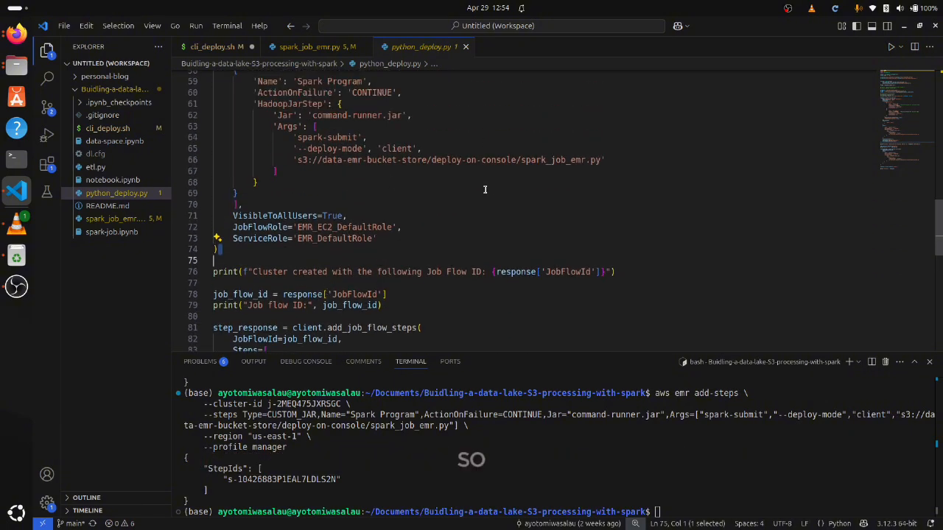
scroll(498, 198, "up", 8)
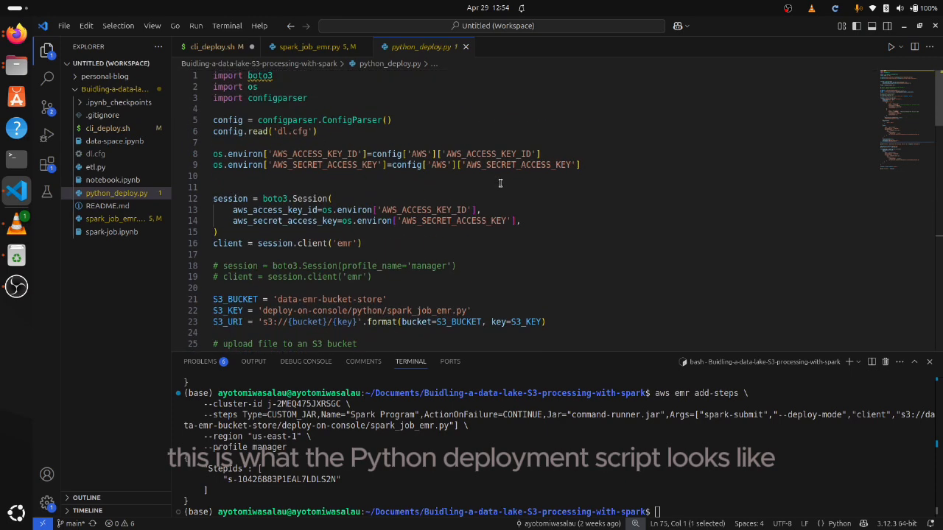
scroll(499, 183, "down", 5)
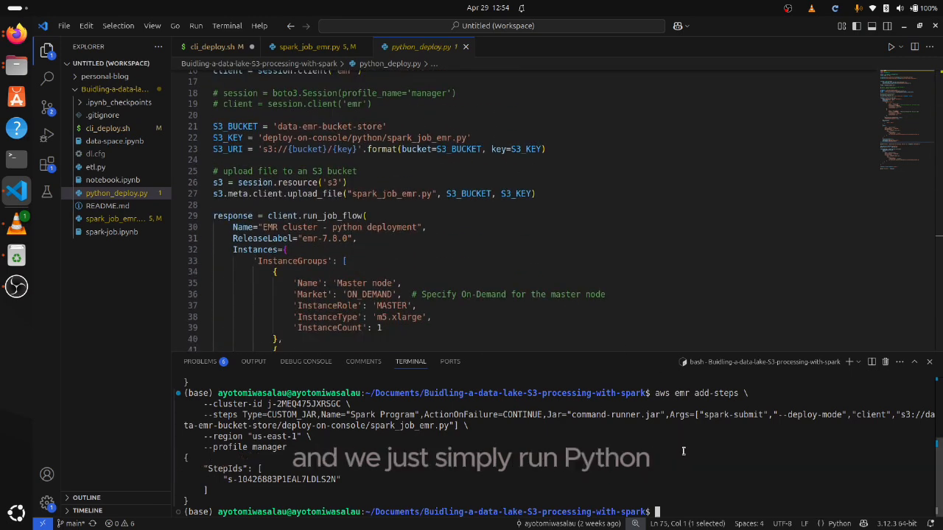
type("python py")
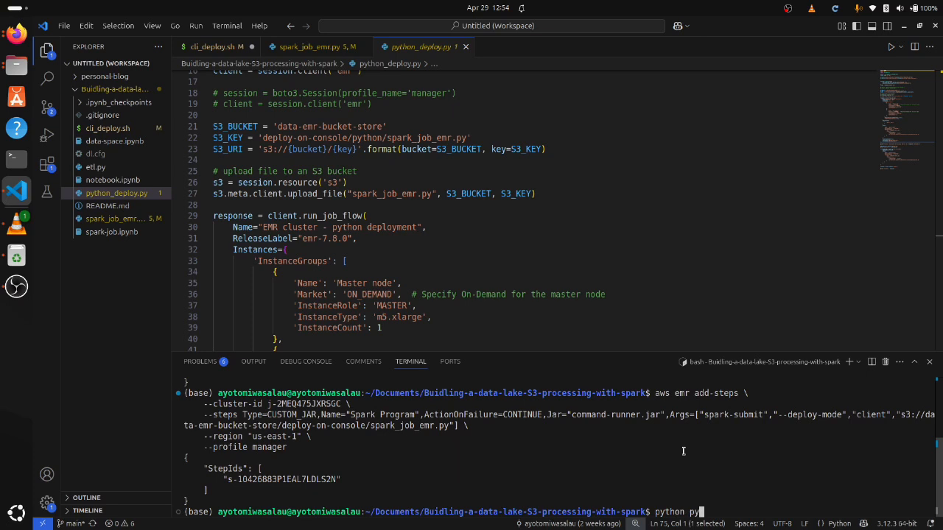
key("Tab")
key("Return")
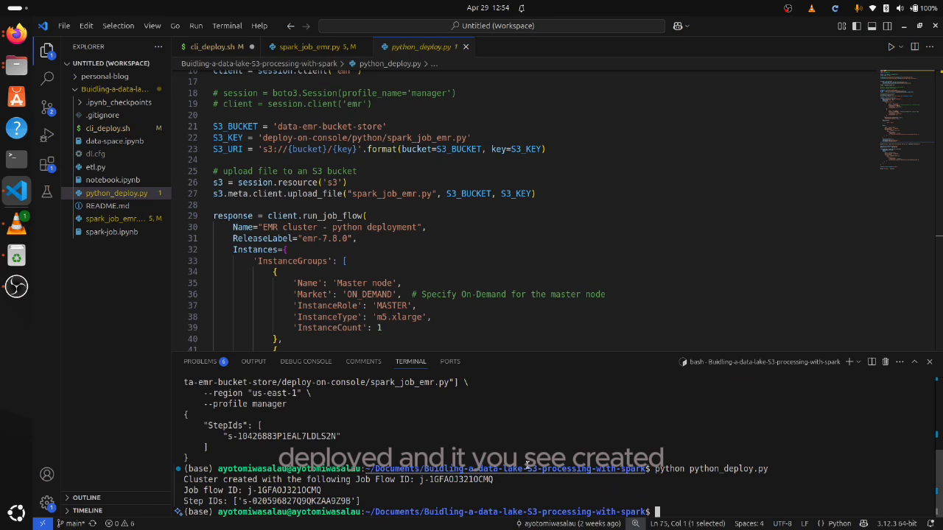
left_click_drag(365, 501, 183, 479)
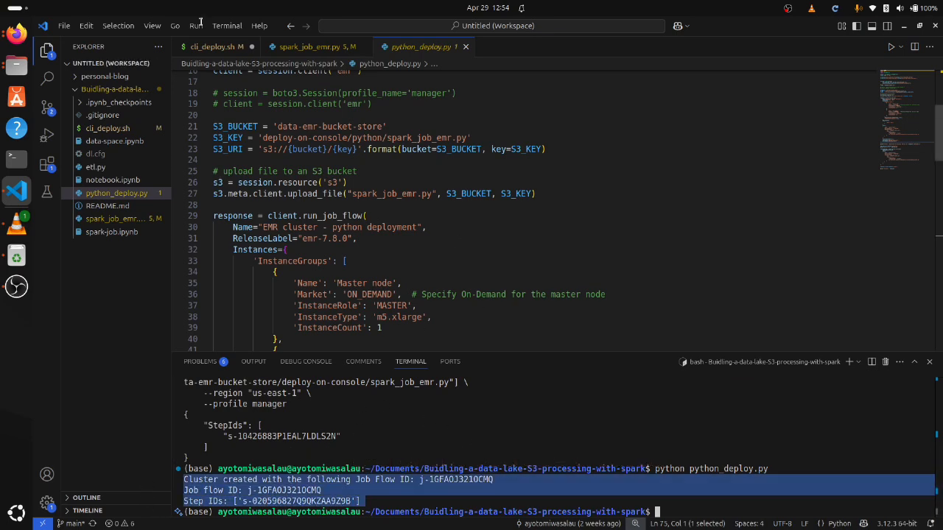
Switch to Firefox, refresh the EMR on EC2 clusters list, and expand the details of the waiting EMR Cluster - CLI entry
left_click(16, 34)
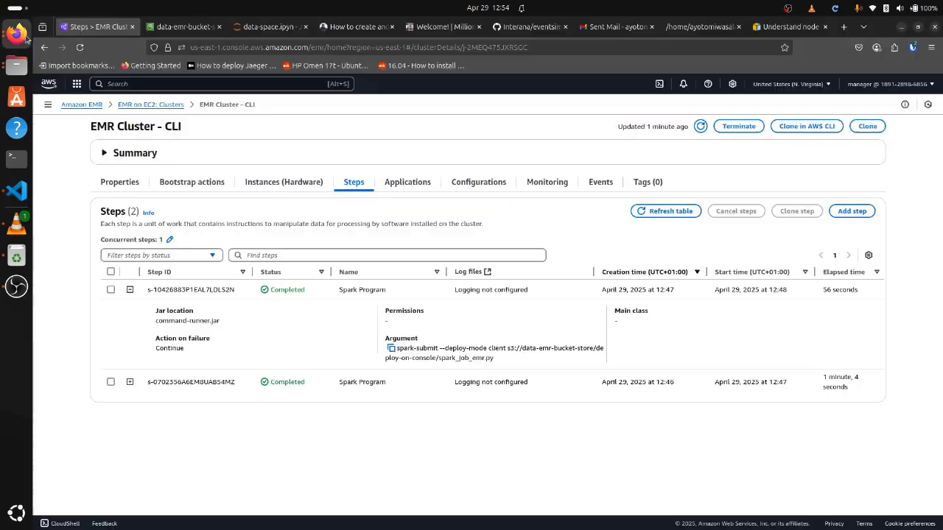
left_click(152, 104)
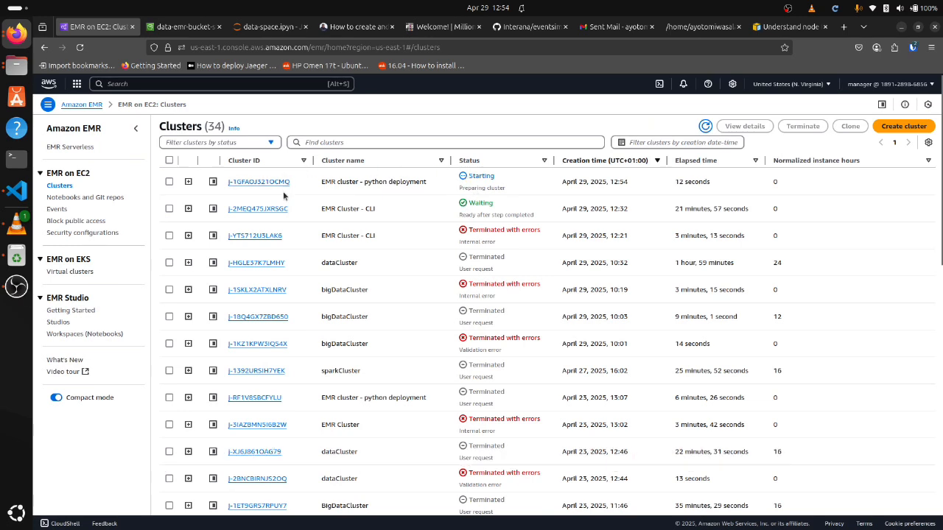
left_click(705, 127)
left_click(188, 210)
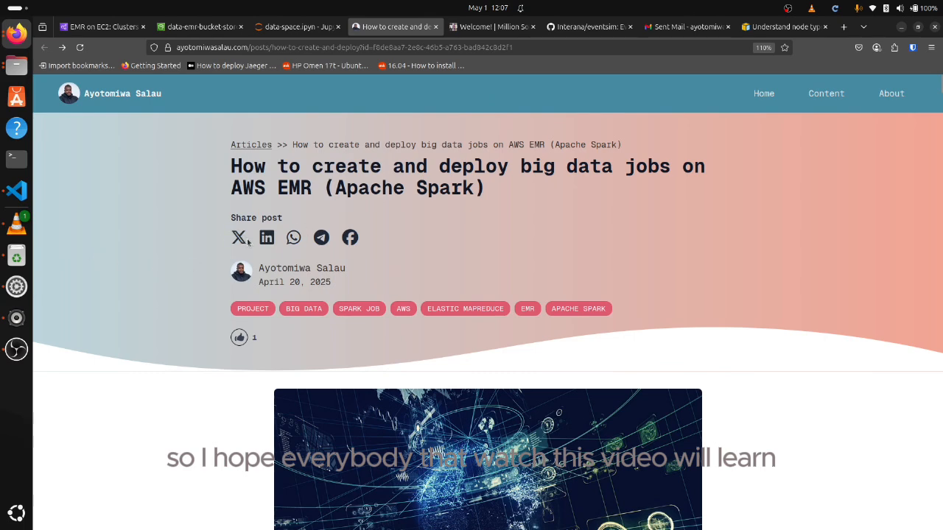
Examine the blog article on creating and deploying big data jobs on AWS EMR, including its cluster setup, notebook and deployment sections
scroll(274, 267, "down", 15)
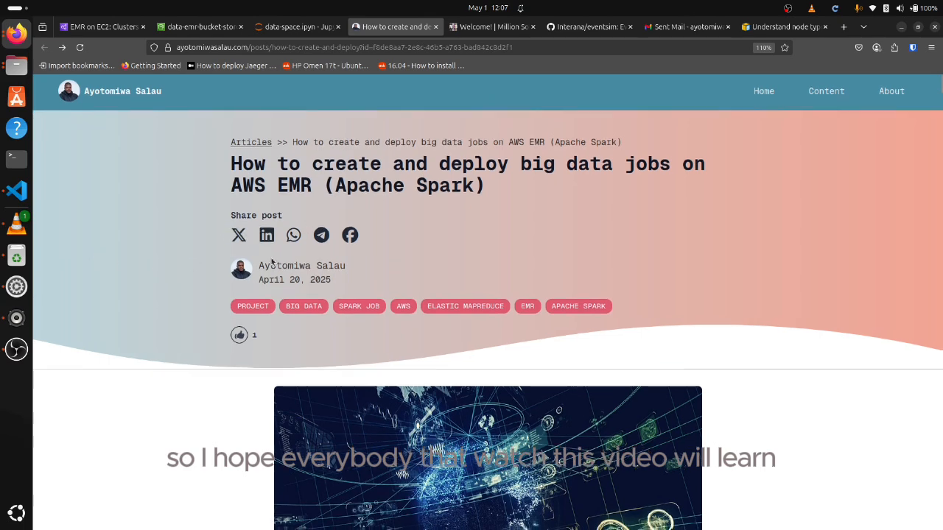
scroll(273, 253, "down", 15)
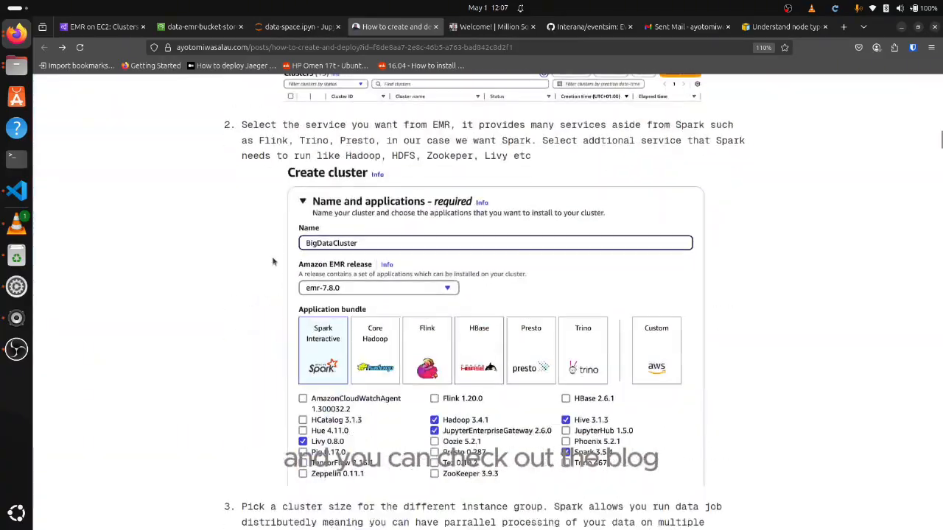
scroll(274, 251, "down", 15)
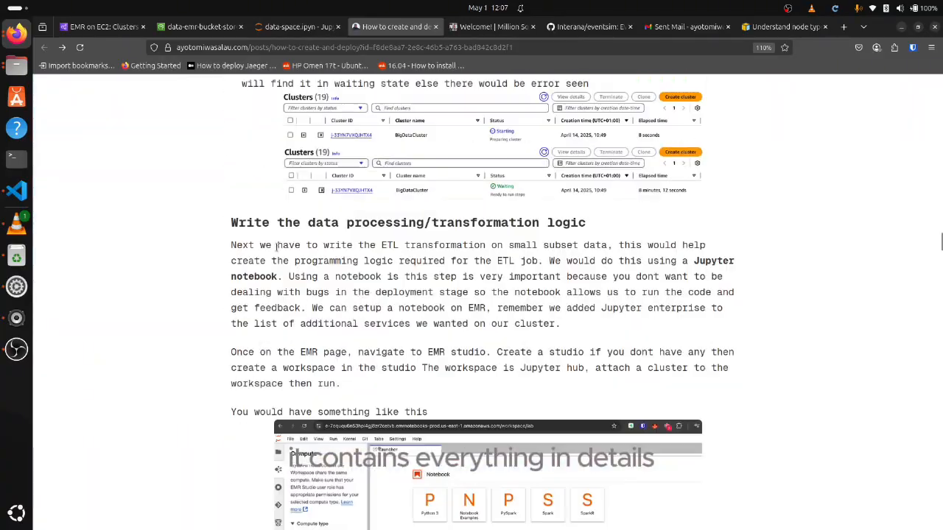
scroll(283, 243, "down", 15)
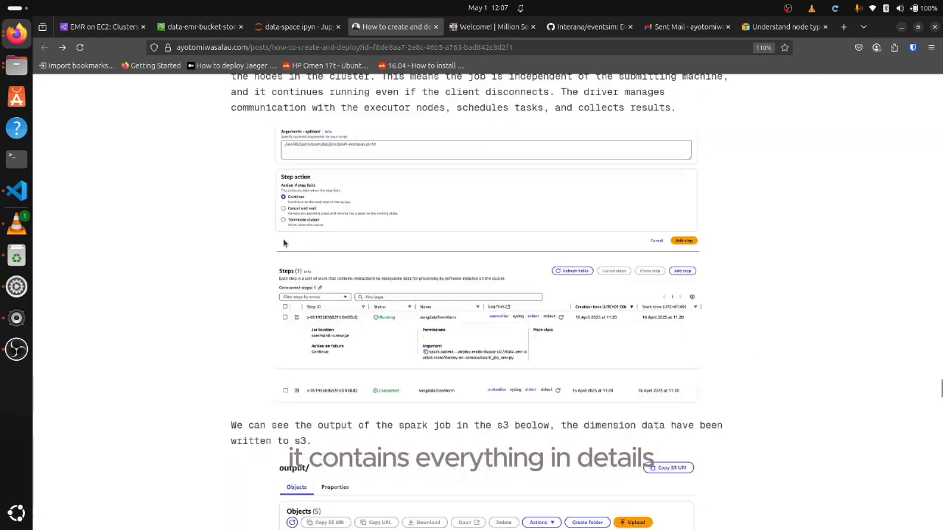
scroll(281, 251, "down", 7)
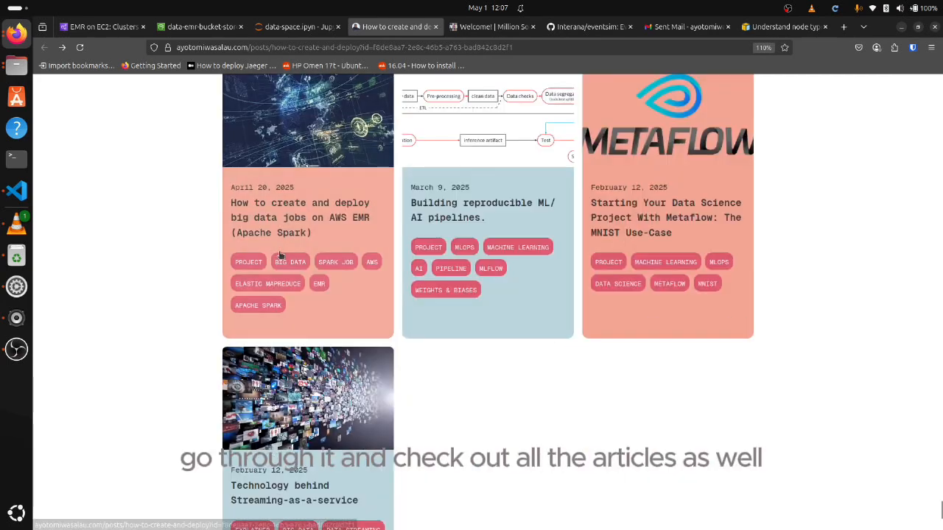
scroll(280, 254, "up", 11)
scroll(279, 243, "up", 15)
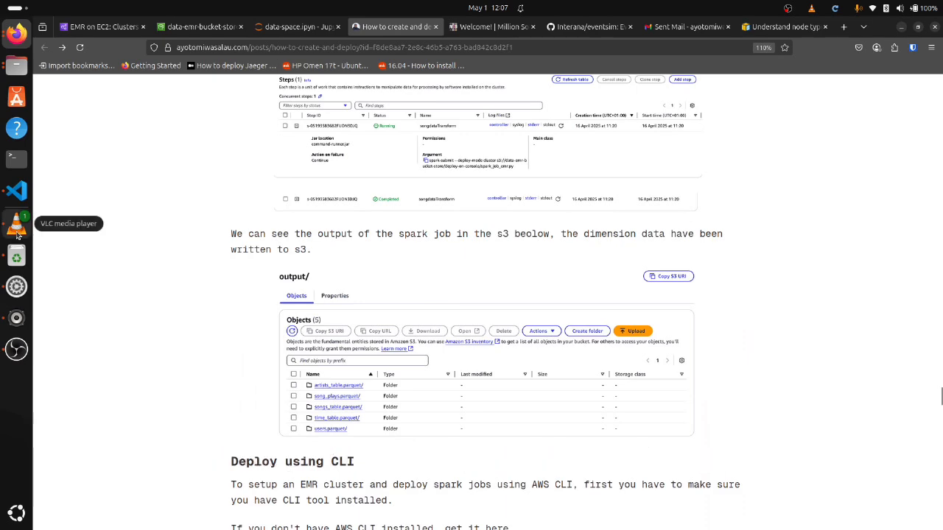
scroll(150, 246, "down", 5)
scroll(261, 240, "up", 10)
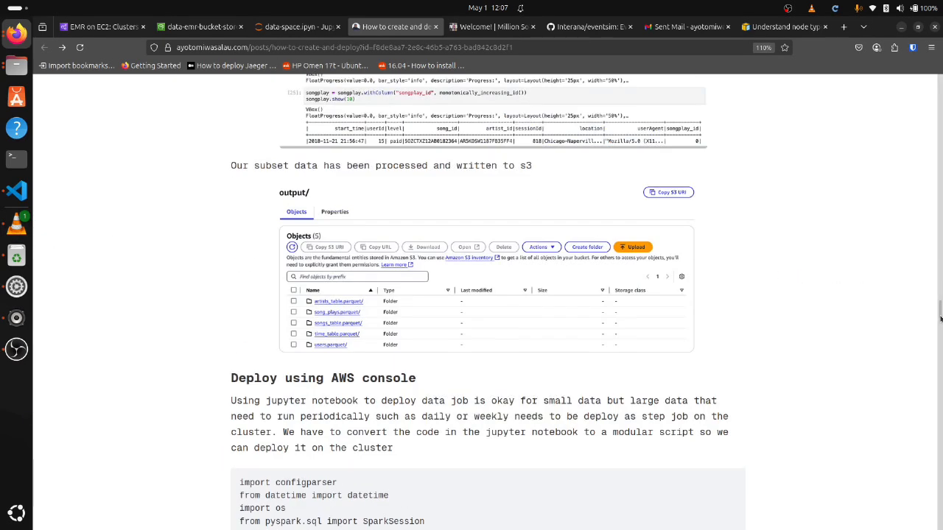
left_click_drag(940, 318, 890, 49)
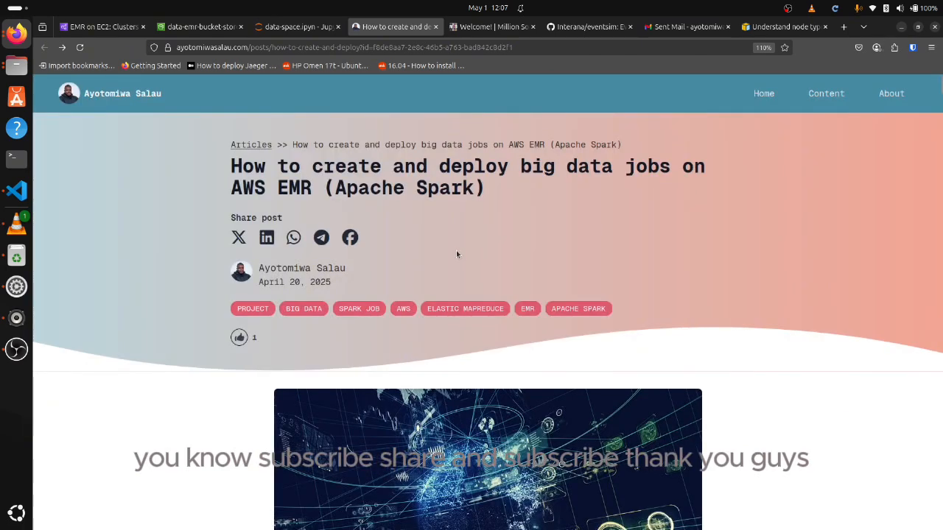